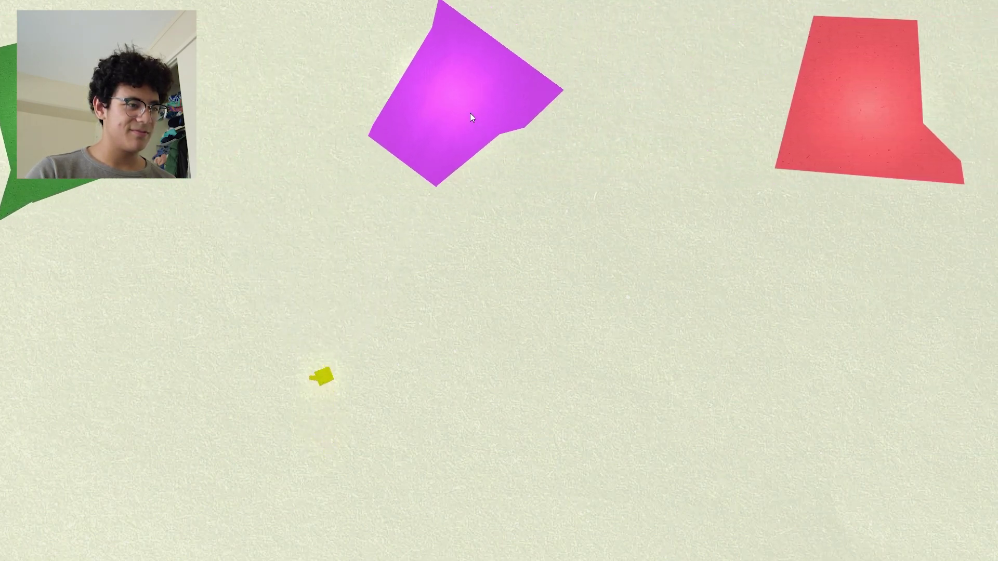
Swing from the green shape onto the magenta one and keep grappling rightward toward the purple cave mouth
{"action": "left_click_drag", "start_coordinate": [466, 111], "coordinate": [448, 96]}
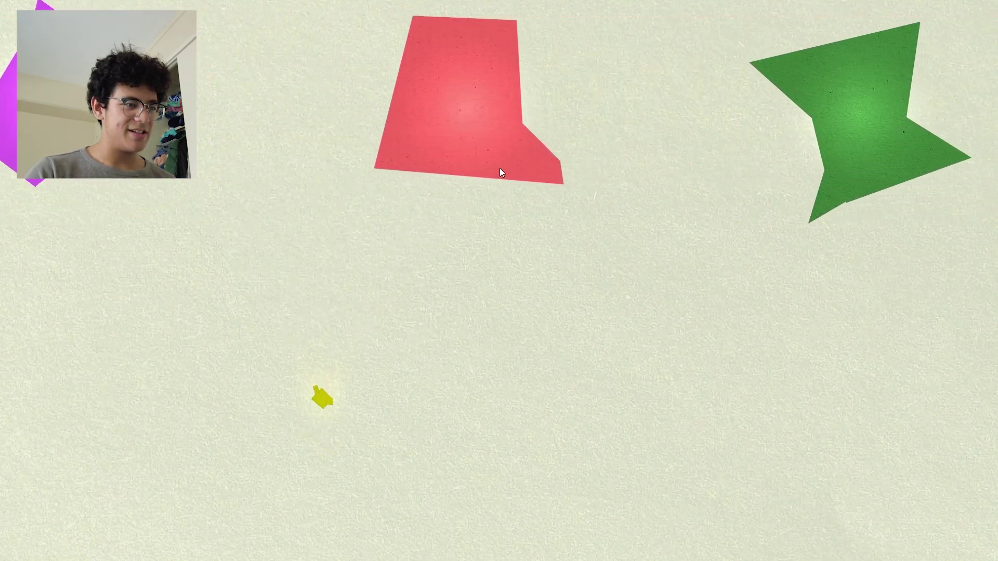
{"action": "left_click_drag", "start_coordinate": [500, 170], "coordinate": [499, 168]}
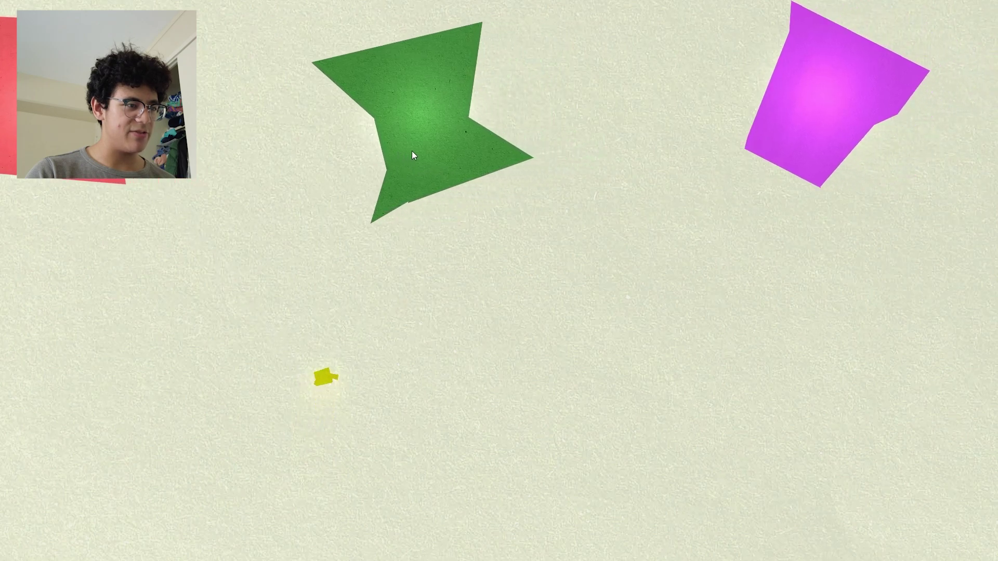
{"action": "left_click_drag", "start_coordinate": [412, 154], "coordinate": [412, 152]}
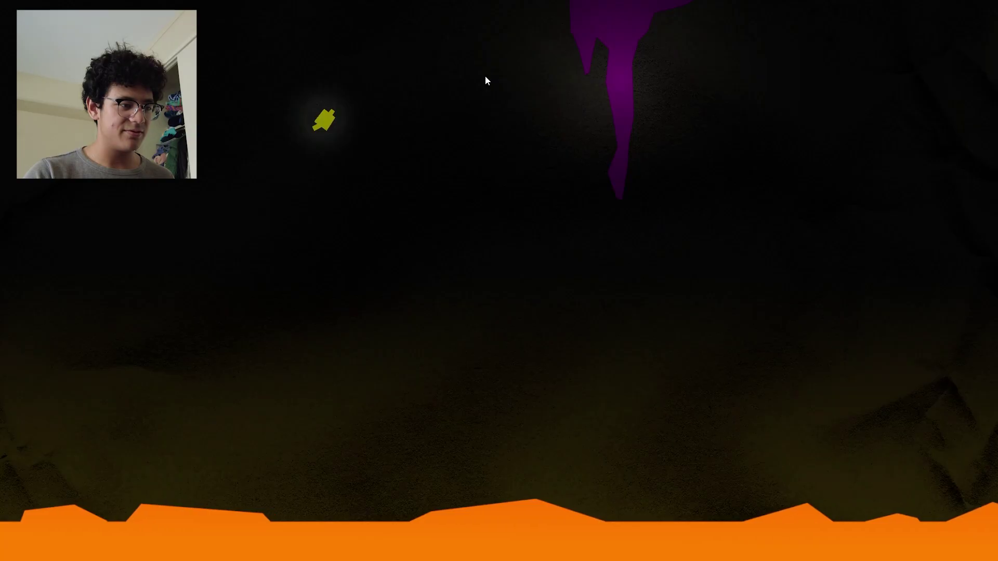
Hook the purple stalactite and swing across to the next stalactites over the lava
{"action": "left_click_drag", "start_coordinate": [622, 88], "coordinate": [468, 68]}
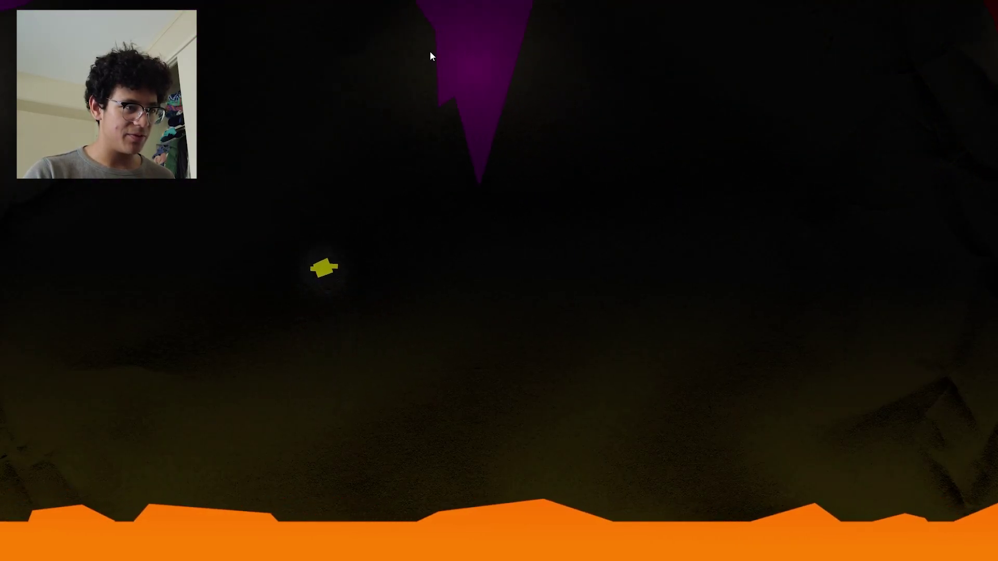
{"action": "left_click_drag", "start_coordinate": [364, 61], "coordinate": [415, 55]}
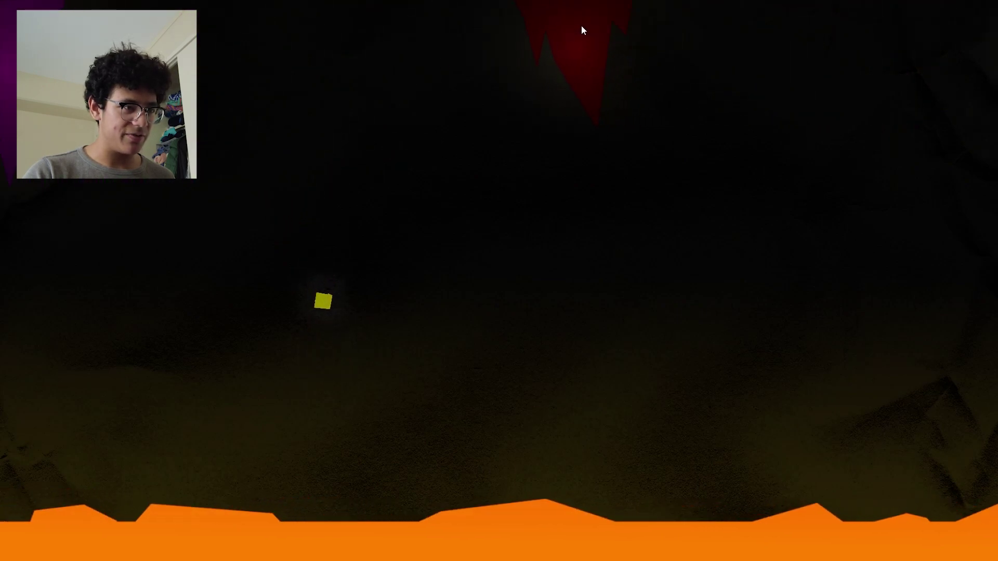
{"action": "left_click_drag", "start_coordinate": [582, 29], "coordinate": [597, 42]}
{"action": "left_click_drag", "start_coordinate": [460, 56], "coordinate": [604, 37]}
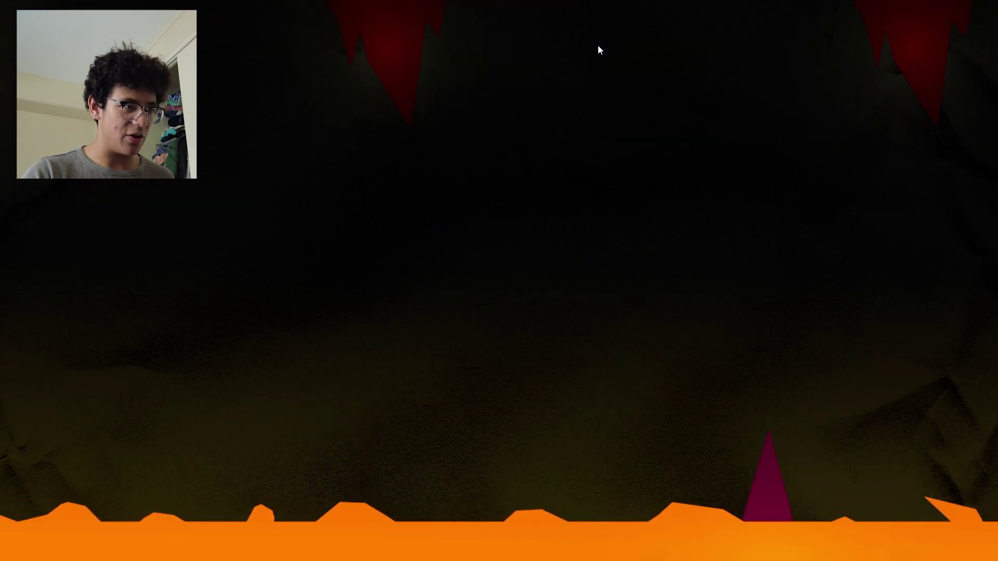
After respawning, swing across the red and purple stalactites to the upper-right one
{"action": "left_click_drag", "start_coordinate": [403, 18], "coordinate": [520, 13]}
{"action": "left_click_drag", "start_coordinate": [621, 26], "coordinate": [452, 35]}
{"action": "left_click_drag", "start_coordinate": [452, 34], "coordinate": [607, 36]}
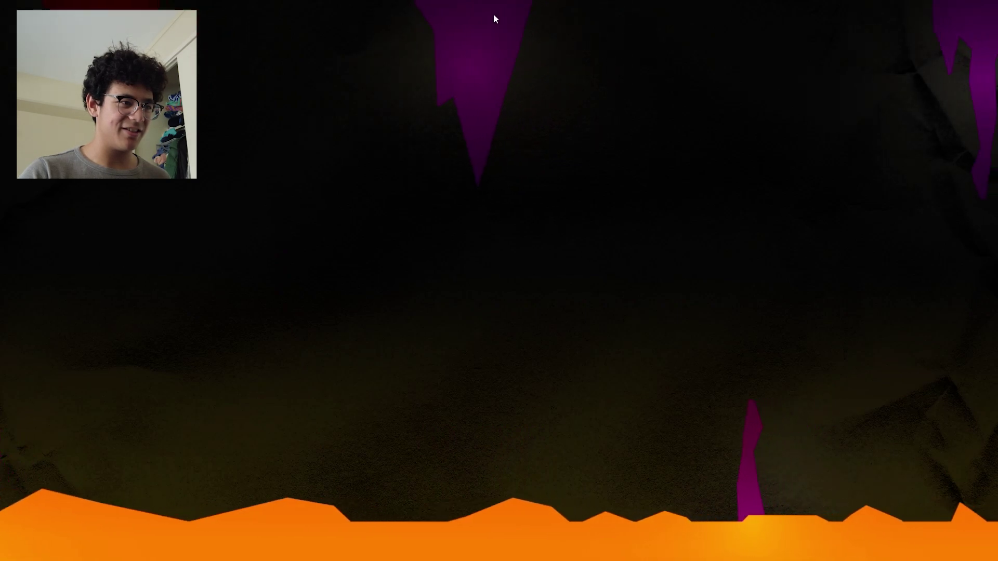
{"action": "mouse_move", "coordinate": [441, 25]}
{"action": "left_mouse_down"}
{"action": "mouse_move", "coordinate": [415, 37]}
{"action": "mouse_move", "coordinate": [529, 24]}
{"action": "mouse_move", "coordinate": [446, 18]}
{"action": "mouse_move", "coordinate": [408, 26]}
{"action": "mouse_move", "coordinate": [423, 47]}
{"action": "mouse_move", "coordinate": [442, 37]}
{"action": "left_mouse_up"}
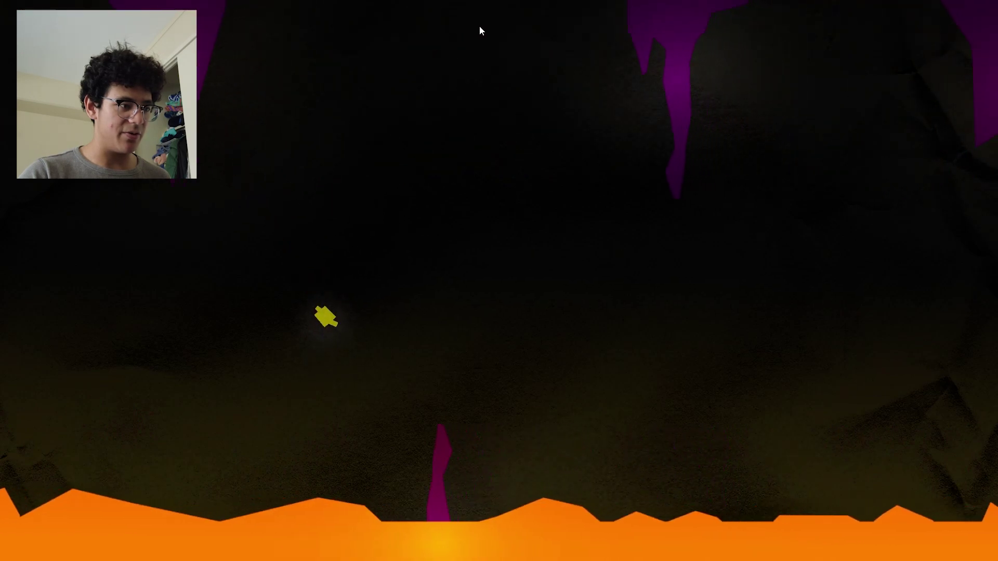
{"action": "left_click_drag", "start_coordinate": [530, 30], "coordinate": [558, 41]}
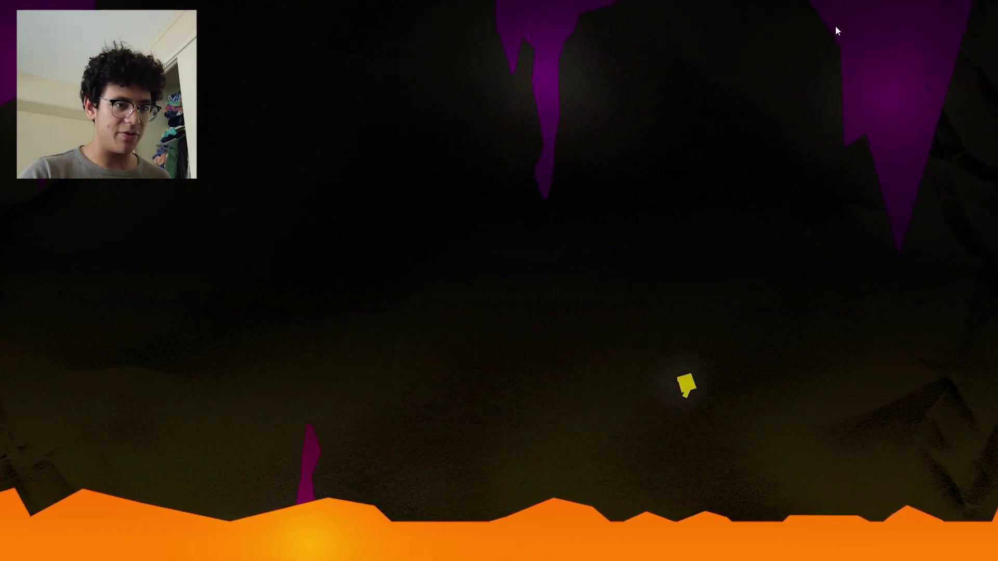
{"action": "left_click_drag", "start_coordinate": [903, 103], "coordinate": [887, 85]}
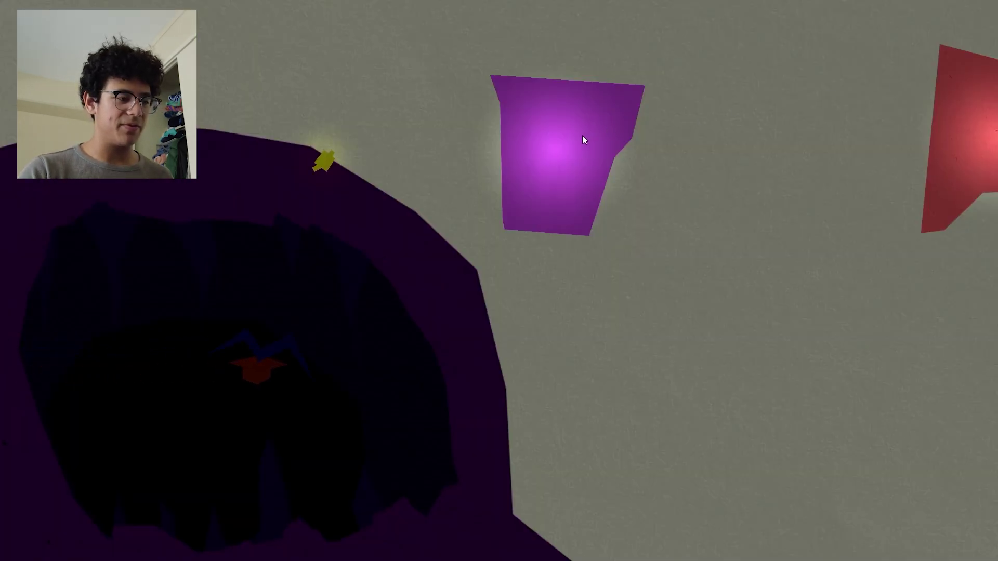
Hook the purple shape in the grey area beyond the lava cave
{"action": "left_click_drag", "start_coordinate": [573, 136], "coordinate": [541, 117]}
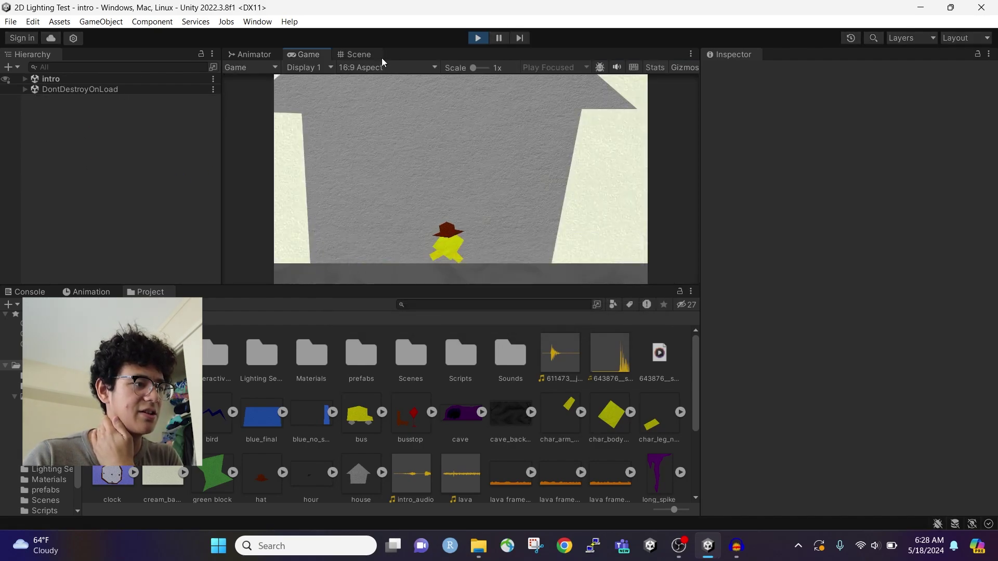
Show the intro scene in the Scene view, expand 'intro' in the Hierarchy, and pan to the camera box and blue pillar
{"action": "left_click", "coordinate": [363, 54]}
{"action": "left_click", "coordinate": [27, 80]}
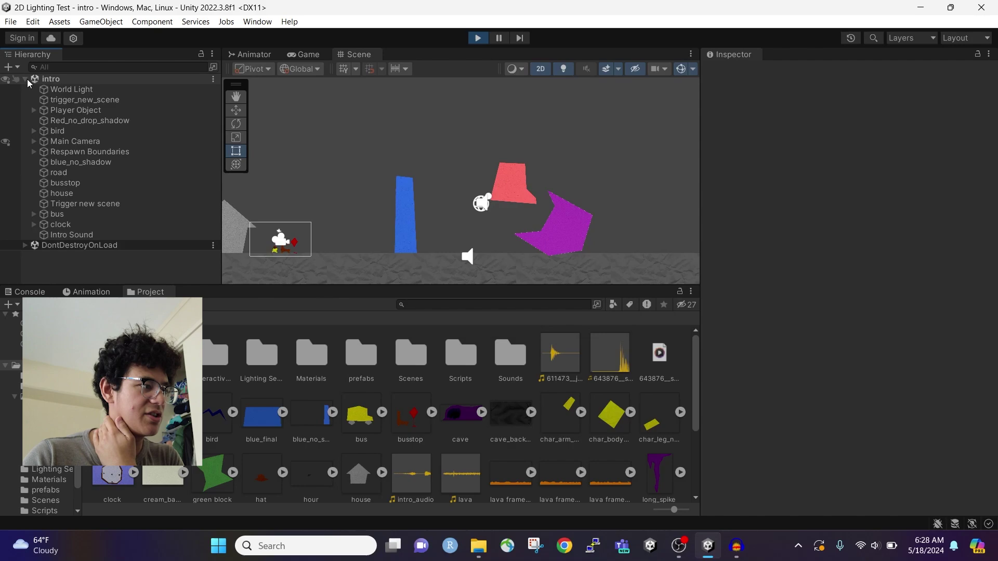
{"action": "scroll", "coordinate": [335, 263], "scroll_direction": "up", "scroll_amount": 2}
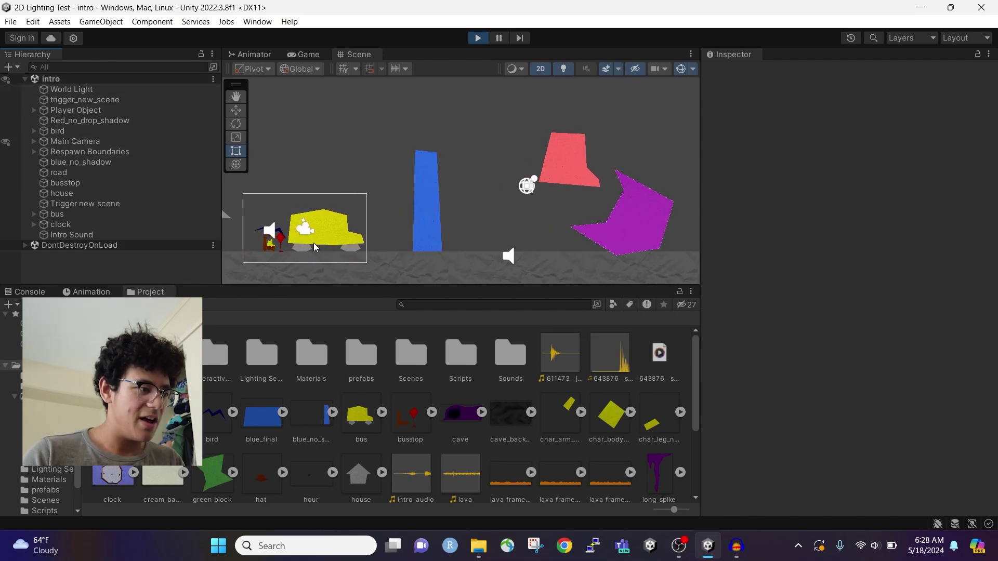
{"action": "scroll", "coordinate": [306, 241], "scroll_direction": "up", "scroll_amount": 1}
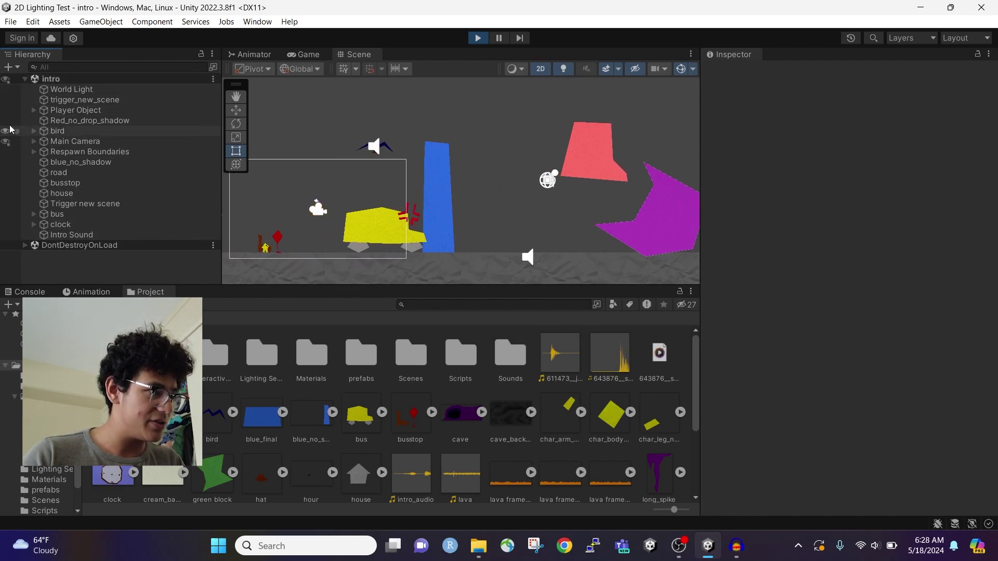
{"action": "scroll", "coordinate": [525, 155], "scroll_direction": "down", "scroll_amount": 1}
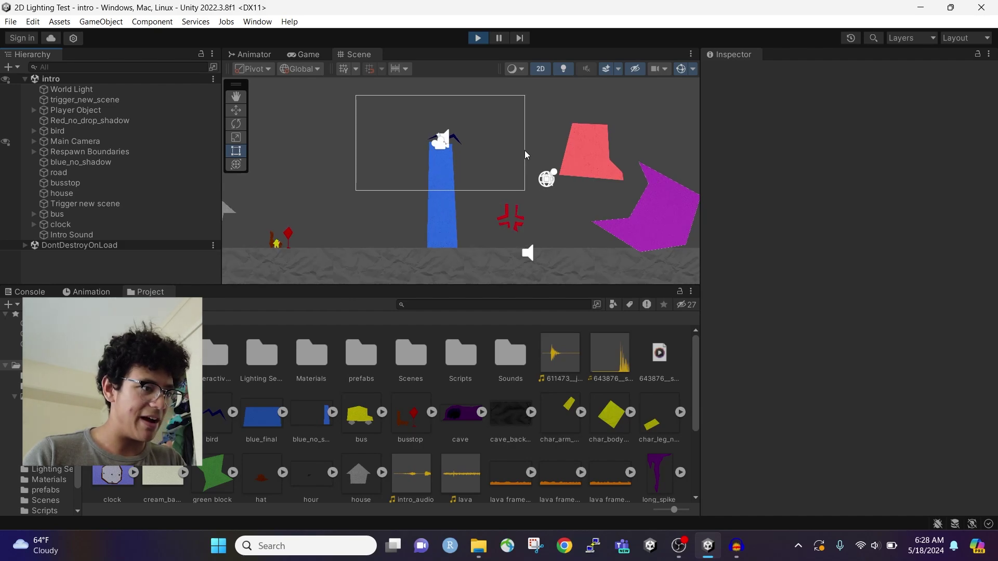
{"action": "scroll", "coordinate": [295, 249], "scroll_direction": "up", "scroll_amount": 4}
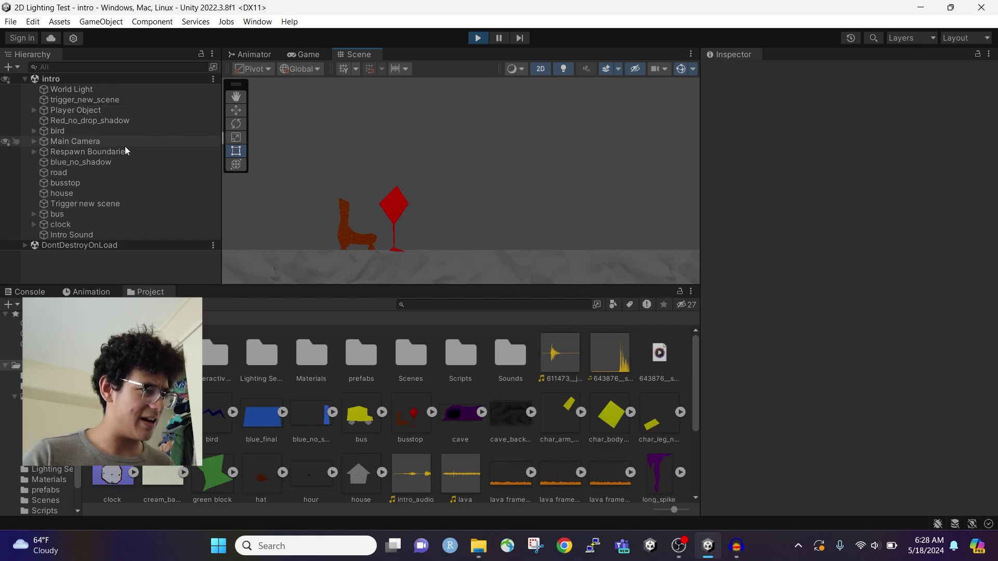
{"action": "scroll", "coordinate": [541, 189], "scroll_direction": "down", "scroll_amount": 5}
{"action": "middle_click_drag", "start_coordinate": [594, 171], "coordinate": [419, 197]}
{"action": "scroll", "coordinate": [419, 196], "scroll_direction": "down", "scroll_amount": 1}
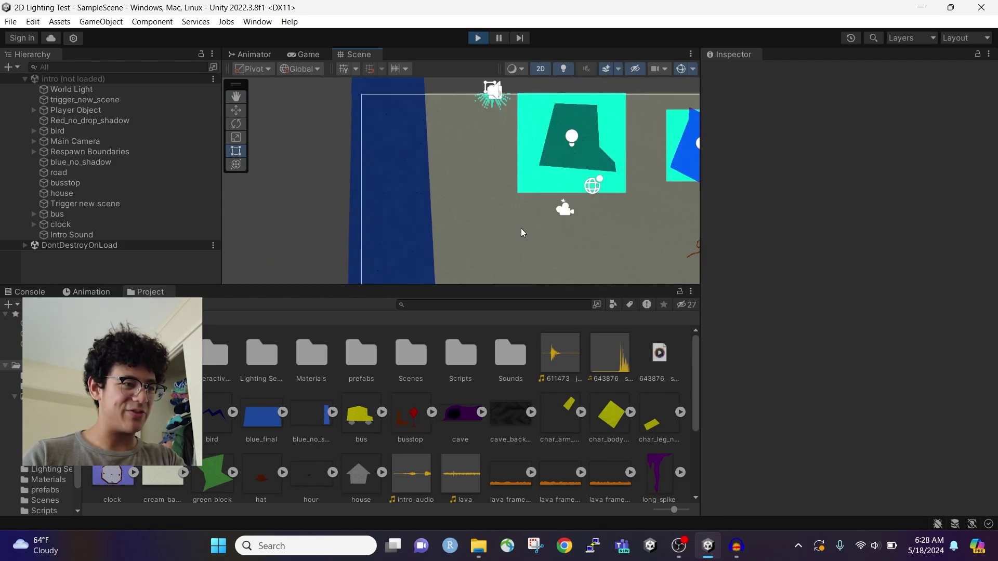
Expand SampleScene in the Hierarchy to list its objects
{"action": "scroll", "coordinate": [544, 171], "scroll_direction": "down", "scroll_amount": 1}
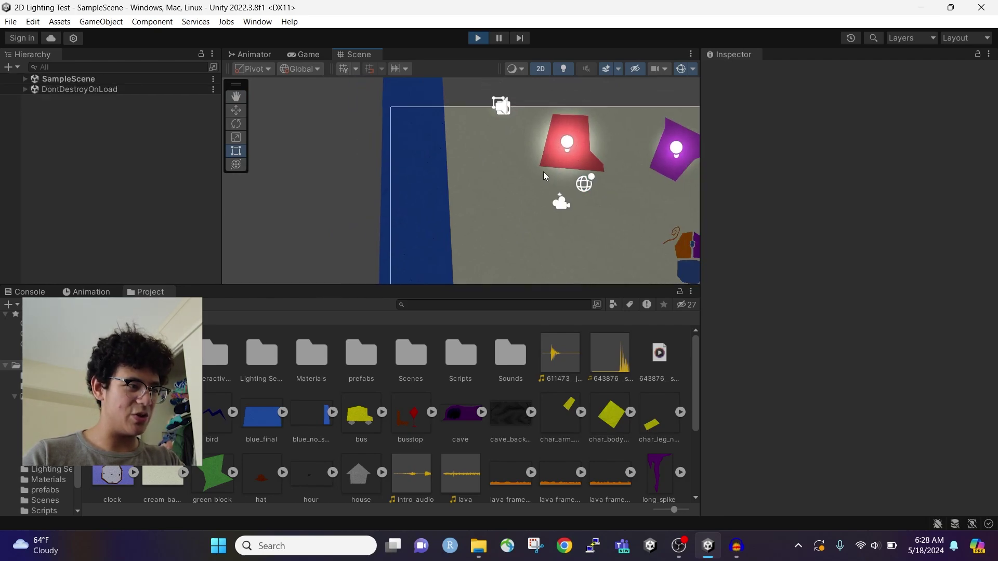
{"action": "left_click", "coordinate": [25, 79]}
{"action": "scroll", "coordinate": [157, 184], "scroll_direction": "down", "scroll_amount": 1}
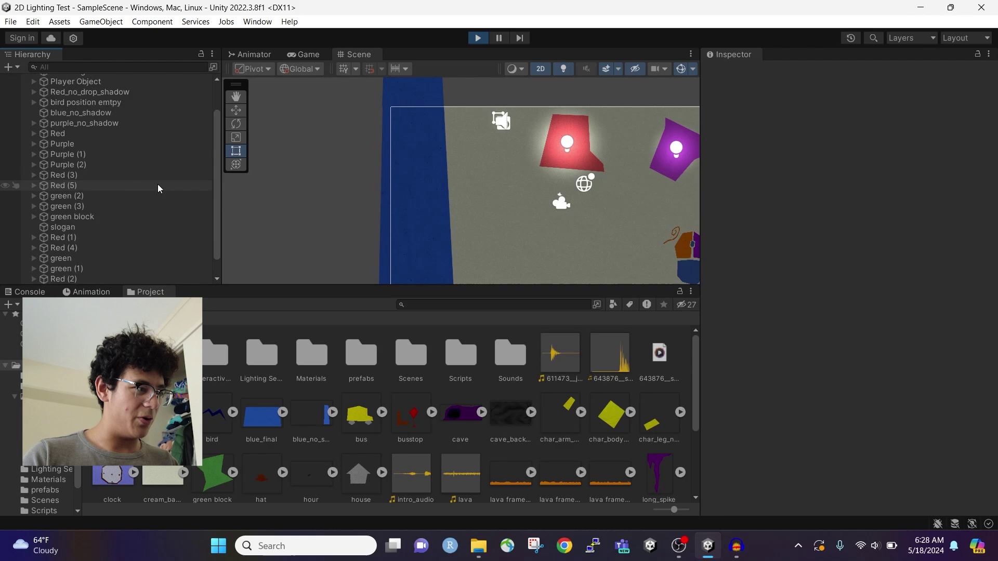
{"action": "scroll", "coordinate": [157, 184], "scroll_direction": "up", "scroll_amount": 2}
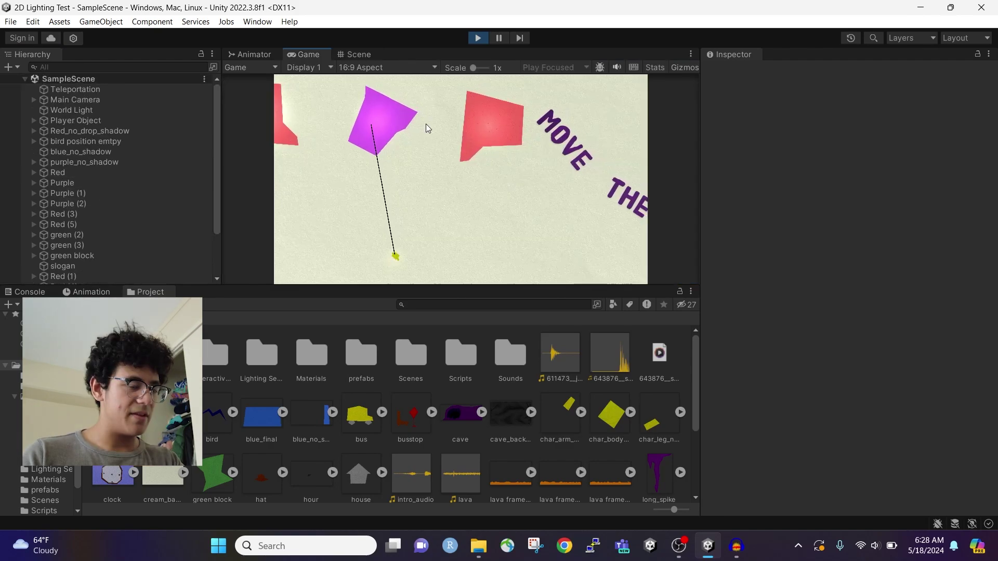
Swing from the purple shape to the red and green shapes and back, then return to the Scene view
{"action": "left_click", "coordinate": [453, 119]}
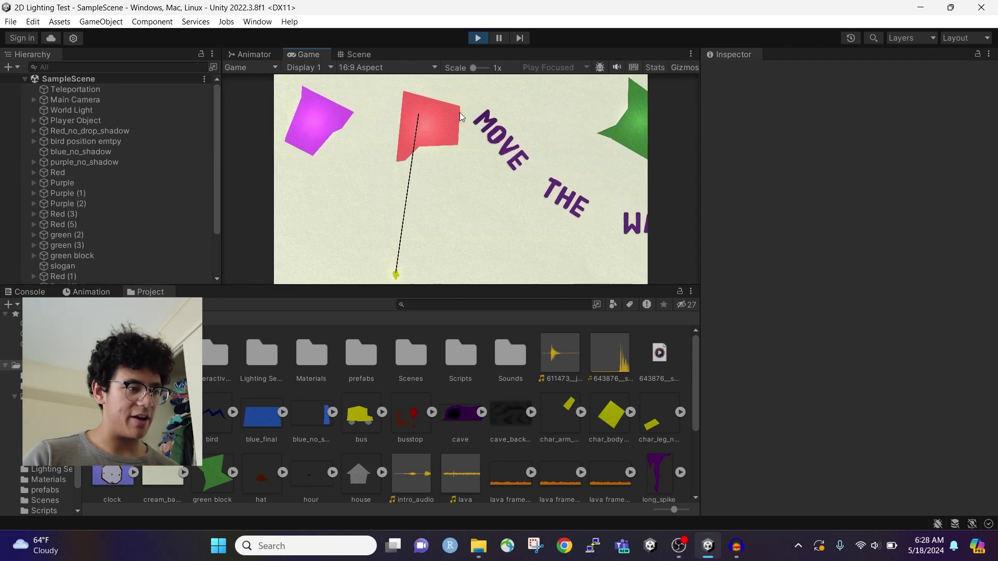
{"action": "left_click", "coordinate": [545, 114]}
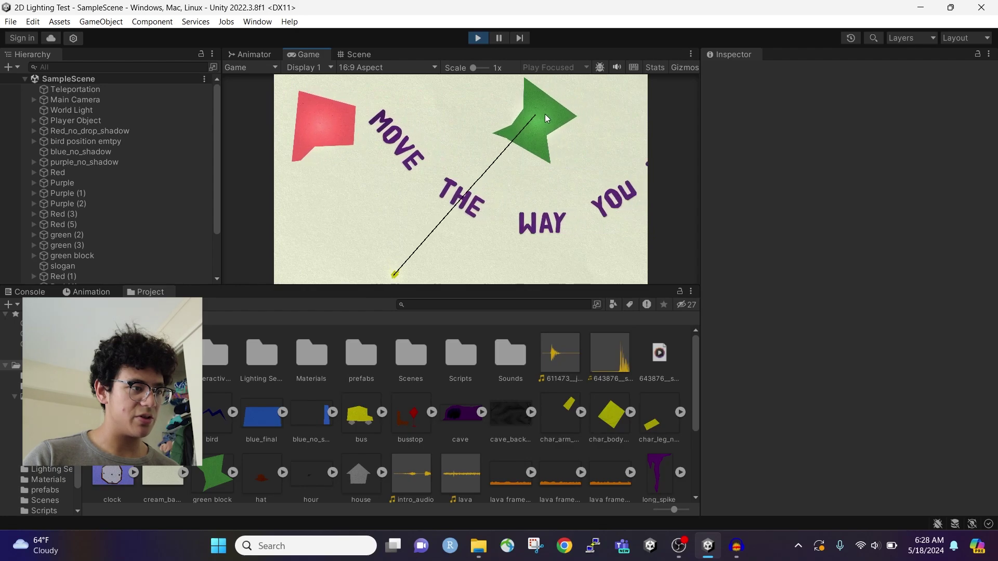
{"action": "left_click", "coordinate": [588, 119]}
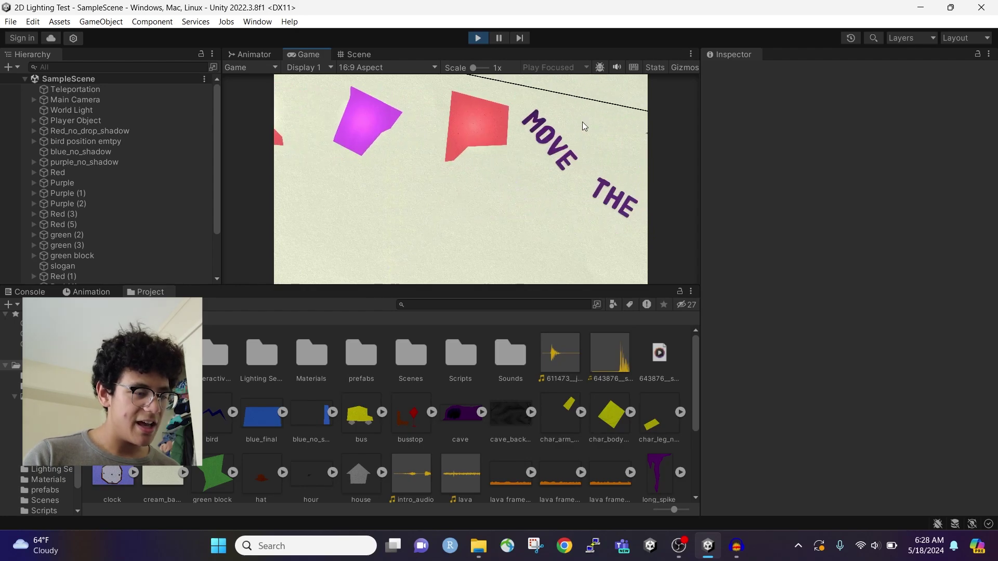
{"action": "left_click", "coordinate": [452, 120]}
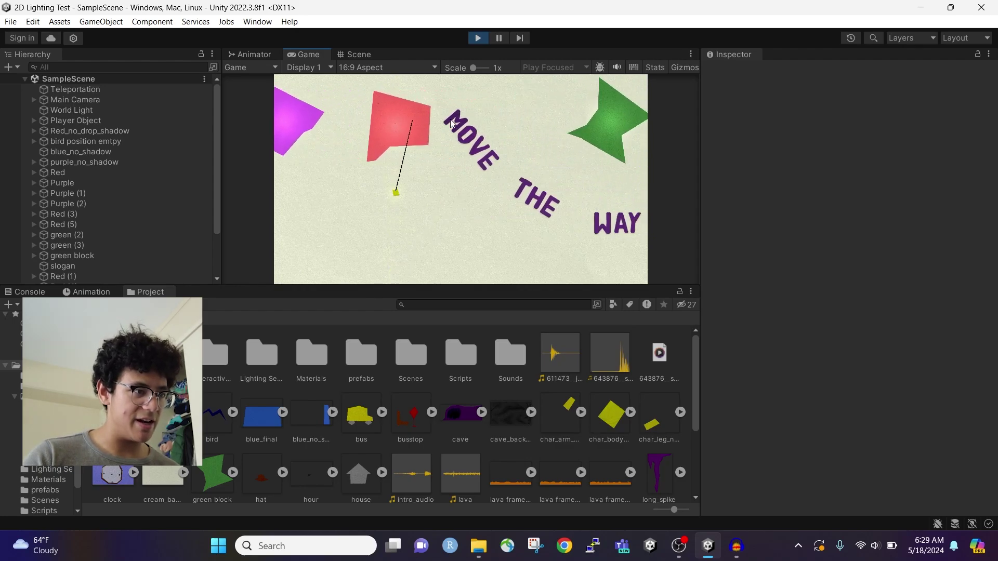
{"action": "left_click", "coordinate": [358, 54]}
Select the Red_no_drop_shadow shape in the scene to inspect it
{"action": "scroll", "coordinate": [514, 130], "scroll_direction": "up", "scroll_amount": 3}
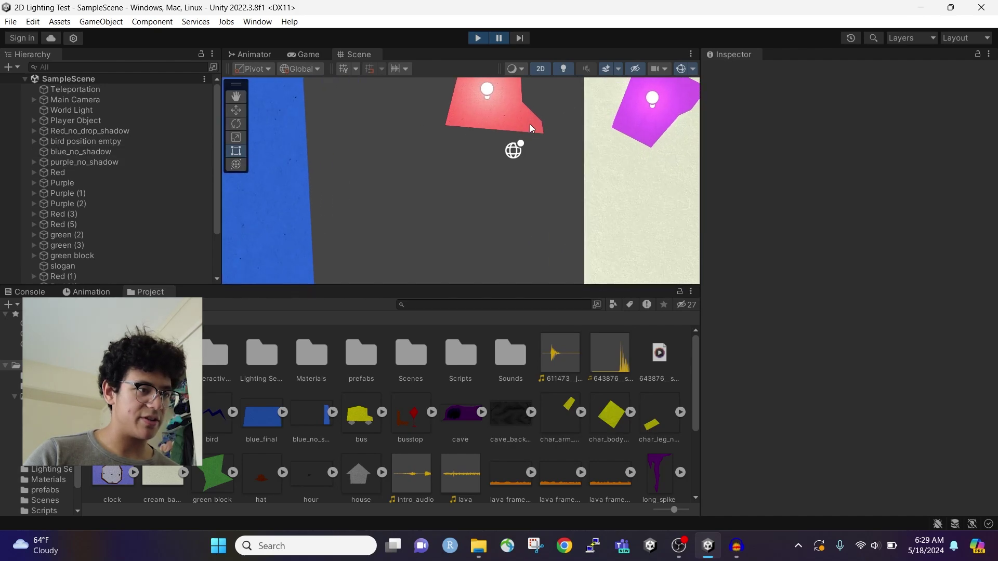
{"action": "left_click", "coordinate": [489, 117]}
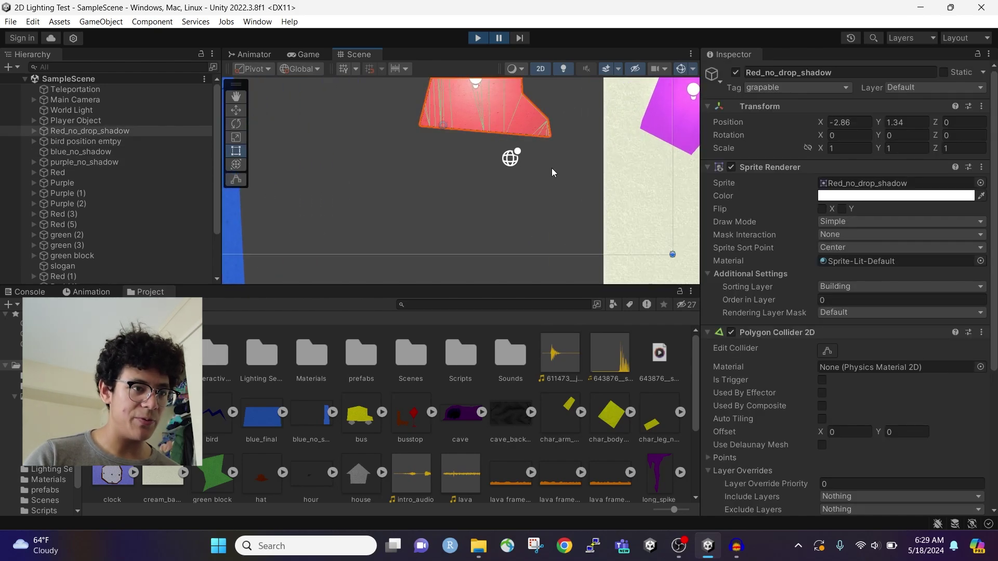
{"action": "scroll", "coordinate": [520, 169], "scroll_direction": "down", "scroll_amount": 2}
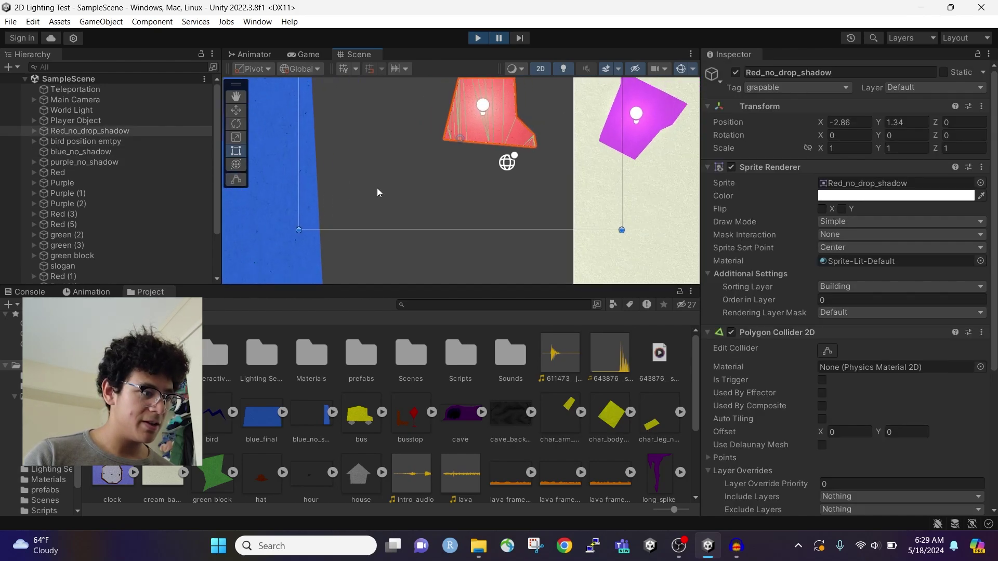
Open the Red prefab from the prefabs folder and review its sprite, Polygon Collider 2D and expanded Rigidbody 2D
{"action": "double_click", "coordinate": [367, 362]}
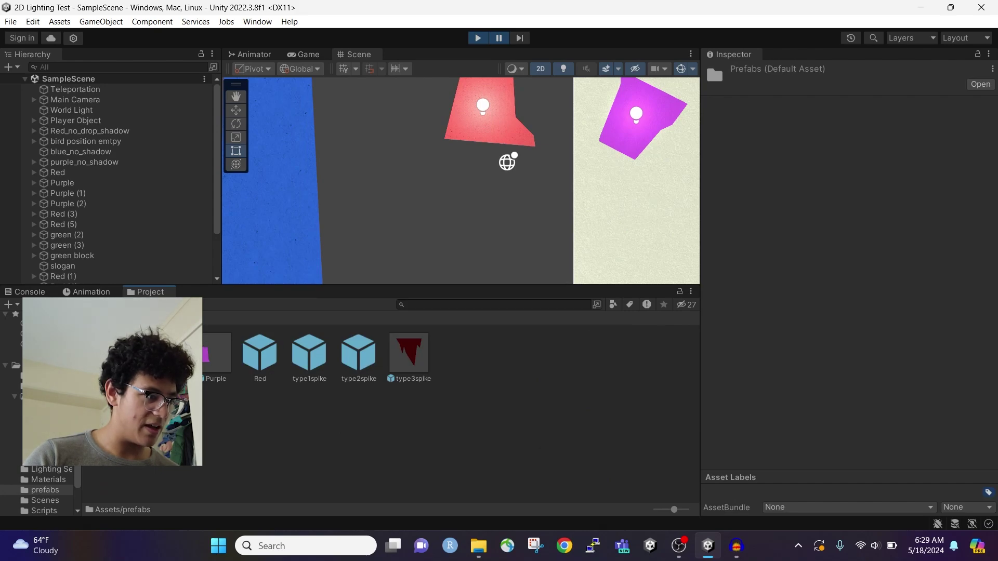
{"action": "double_click", "coordinate": [258, 352]}
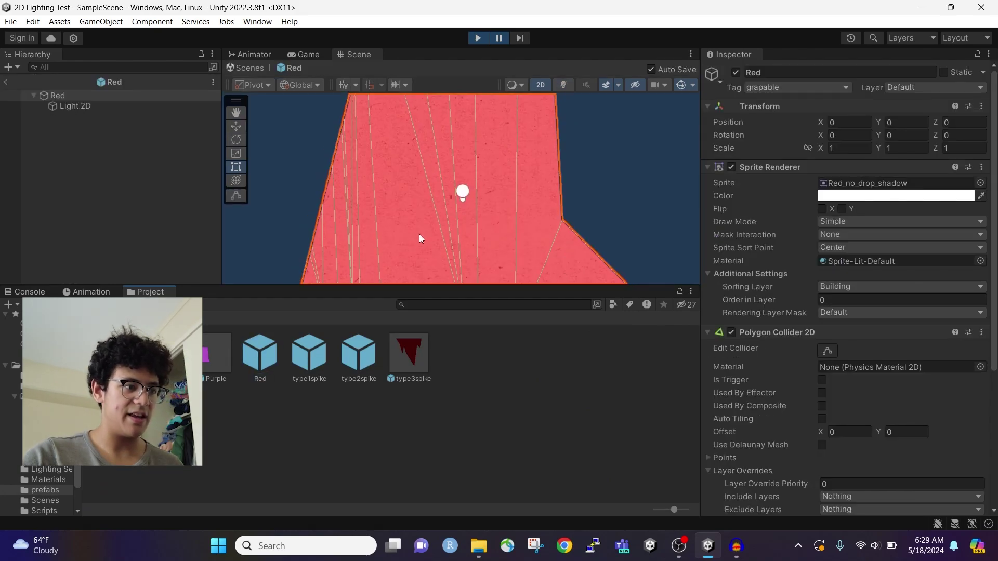
{"action": "scroll", "coordinate": [455, 209], "scroll_direction": "down", "scroll_amount": 3}
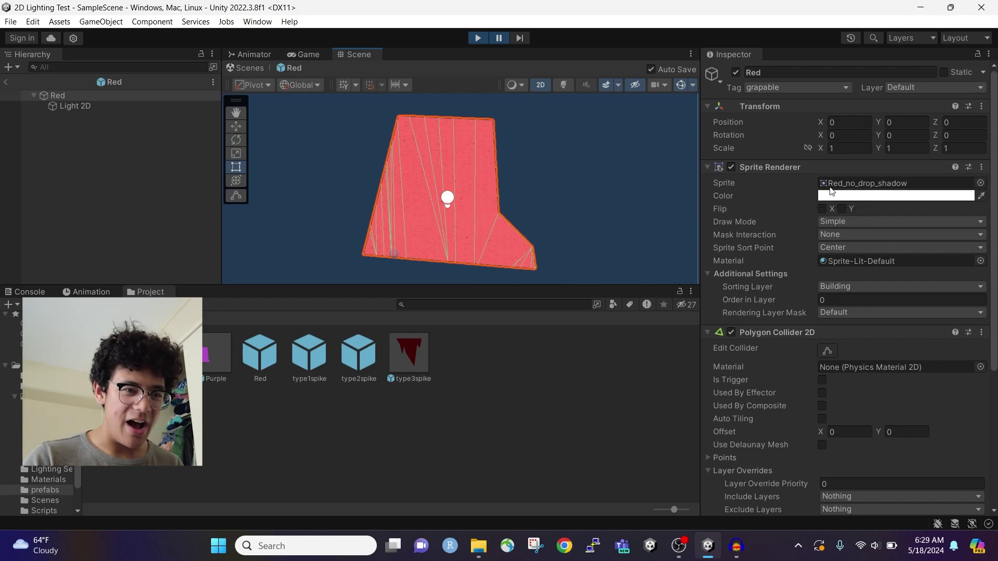
{"action": "scroll", "coordinate": [797, 199], "scroll_direction": "down", "scroll_amount": 3}
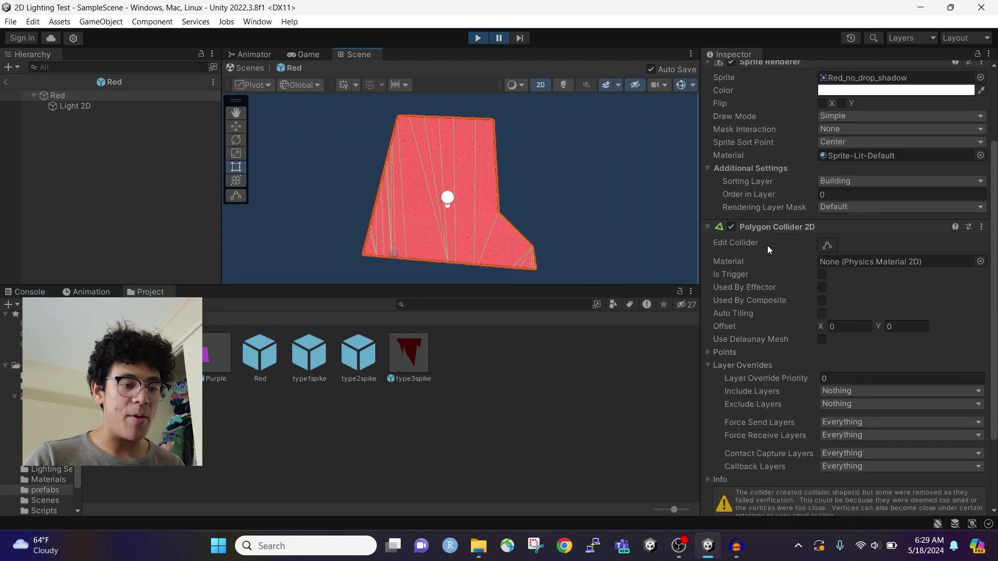
{"action": "scroll", "coordinate": [768, 246], "scroll_direction": "down", "scroll_amount": 3}
{"action": "scroll", "coordinate": [757, 285], "scroll_direction": "up", "scroll_amount": 3}
{"action": "scroll", "coordinate": [753, 307], "scroll_direction": "down", "scroll_amount": 3}
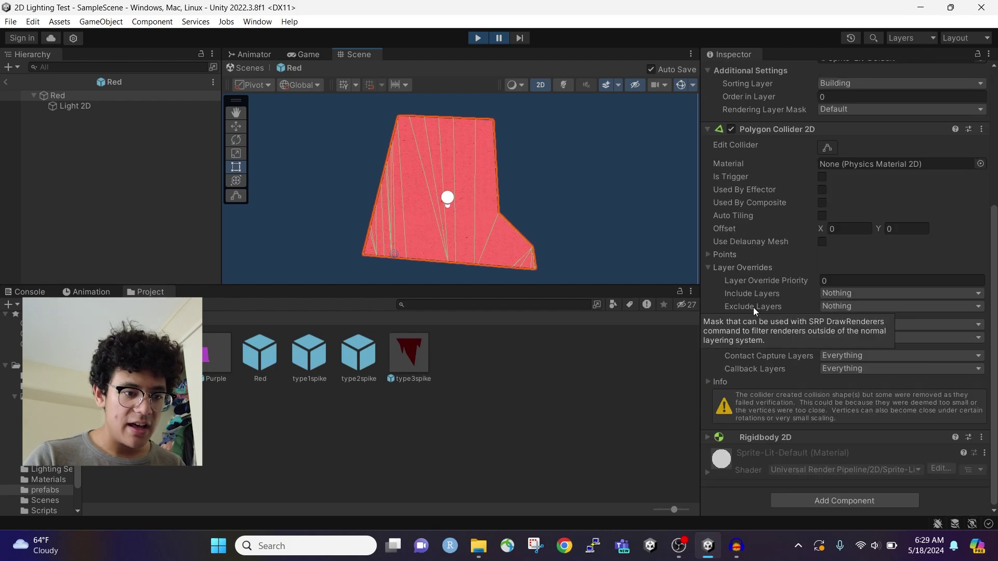
{"action": "left_click", "coordinate": [709, 436]}
{"action": "scroll", "coordinate": [762, 383], "scroll_direction": "down", "scroll_amount": 5}
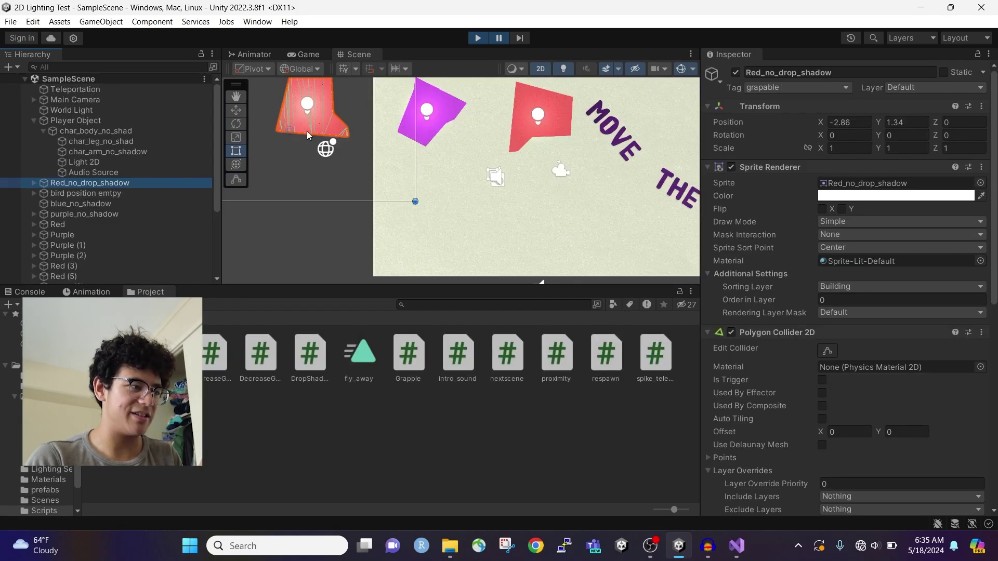
Select Player Object and frame it with F to reveal its Decrease Gravity script
{"action": "scroll", "coordinate": [764, 286], "scroll_direction": "down", "scroll_amount": 3}
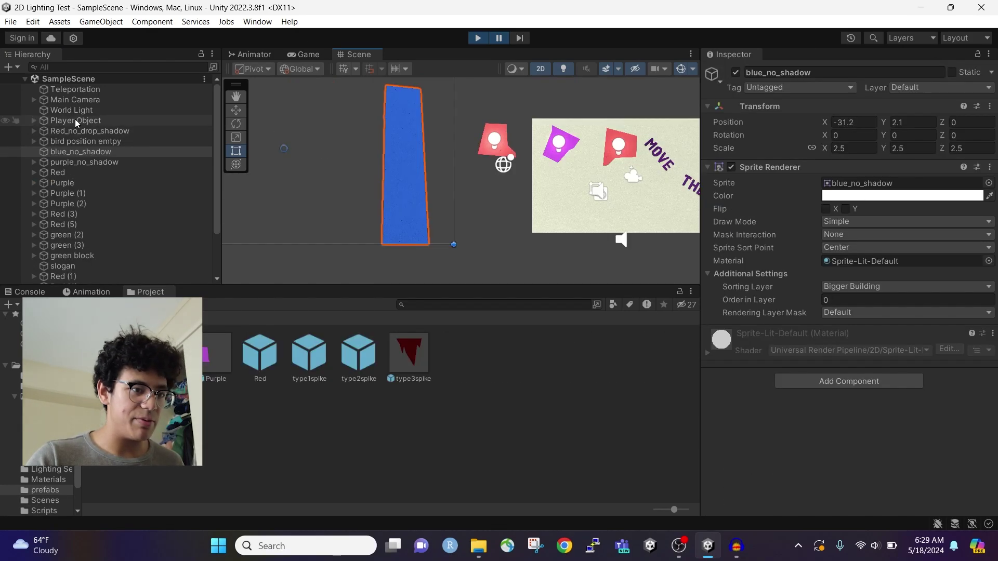
{"action": "left_click", "coordinate": [74, 120]}
{"action": "key", "text": "f"}
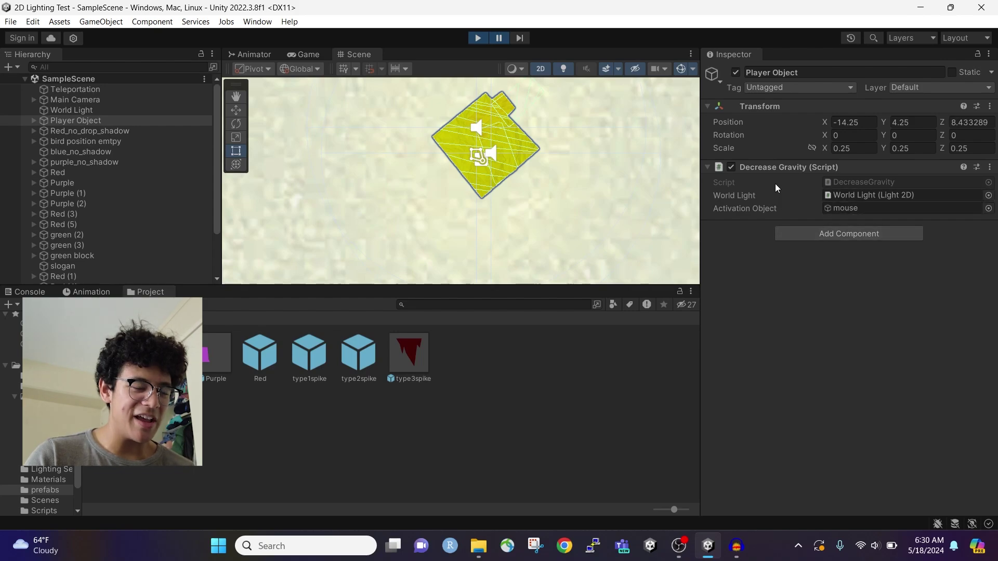
Select the character's body sprite and frame it centred in the Scene view
{"action": "scroll", "coordinate": [579, 187], "scroll_direction": "down", "scroll_amount": 5}
{"action": "scroll", "coordinate": [586, 183], "scroll_direction": "down", "scroll_amount": 2}
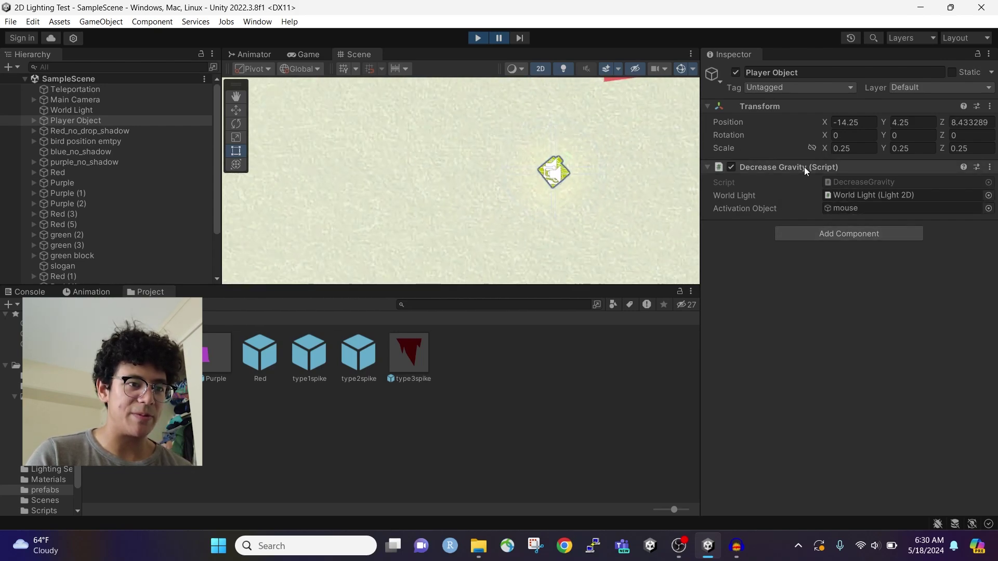
{"action": "scroll", "coordinate": [591, 187], "scroll_direction": "down", "scroll_amount": 8}
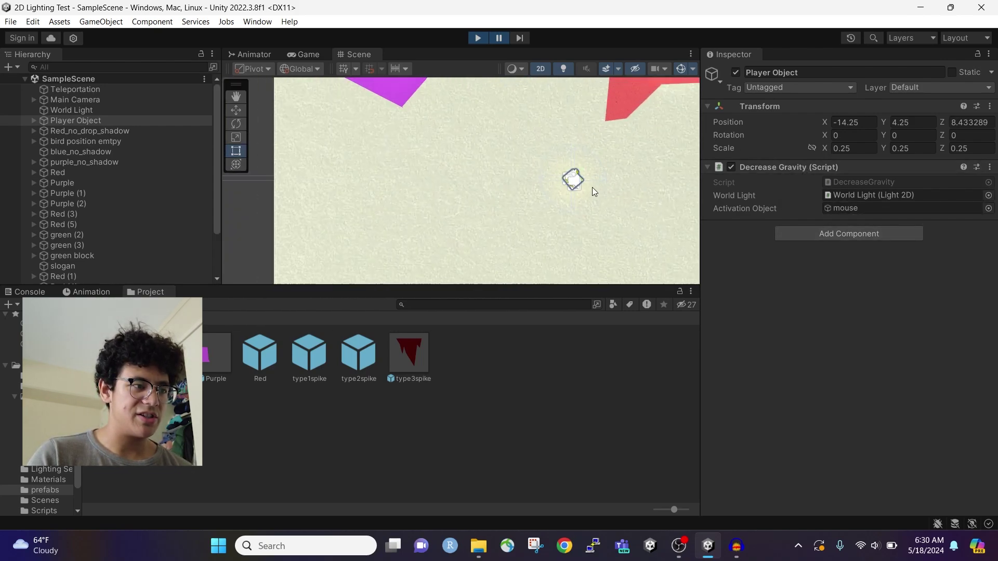
{"action": "scroll", "coordinate": [553, 176], "scroll_direction": "down", "scroll_amount": 2}
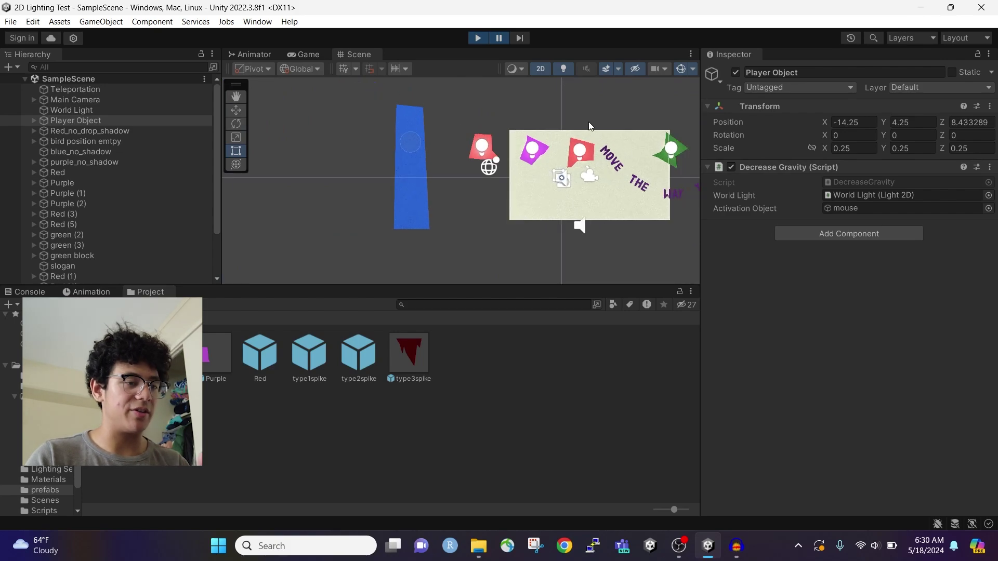
{"action": "left_click", "coordinate": [563, 182]}
{"action": "key", "text": "f"}
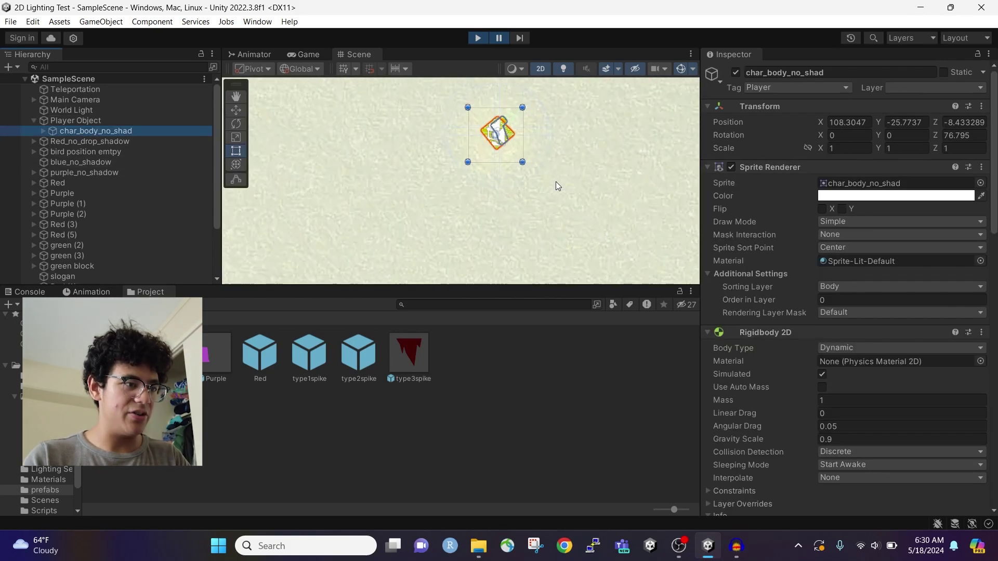
{"action": "scroll", "coordinate": [540, 172], "scroll_direction": "up", "scroll_amount": 5}
{"action": "middle_click_drag", "start_coordinate": [529, 158], "coordinate": [543, 245]}
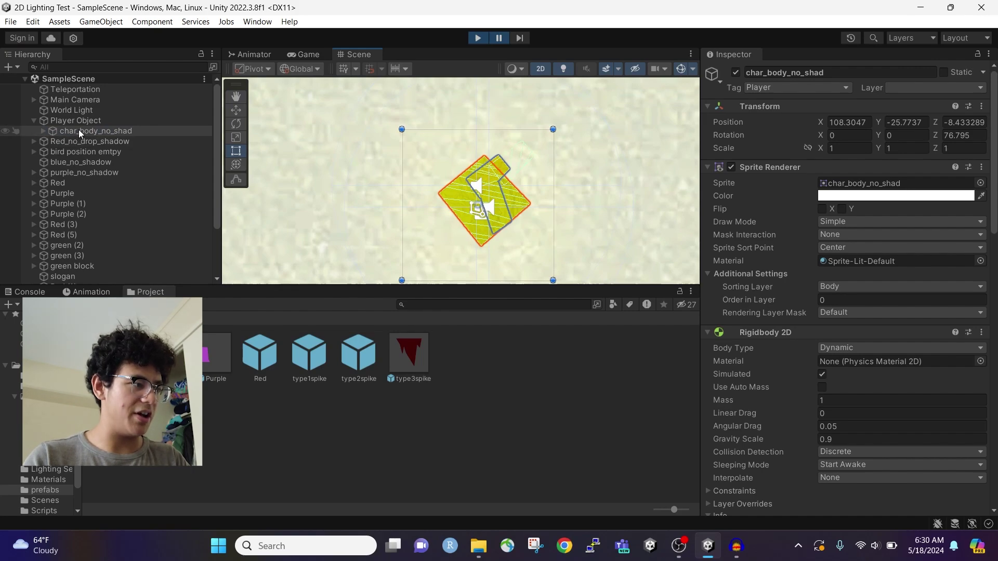
{"action": "scroll", "coordinate": [494, 200], "scroll_direction": "up", "scroll_amount": 2}
{"action": "scroll", "coordinate": [494, 201], "scroll_direction": "up", "scroll_amount": 2}
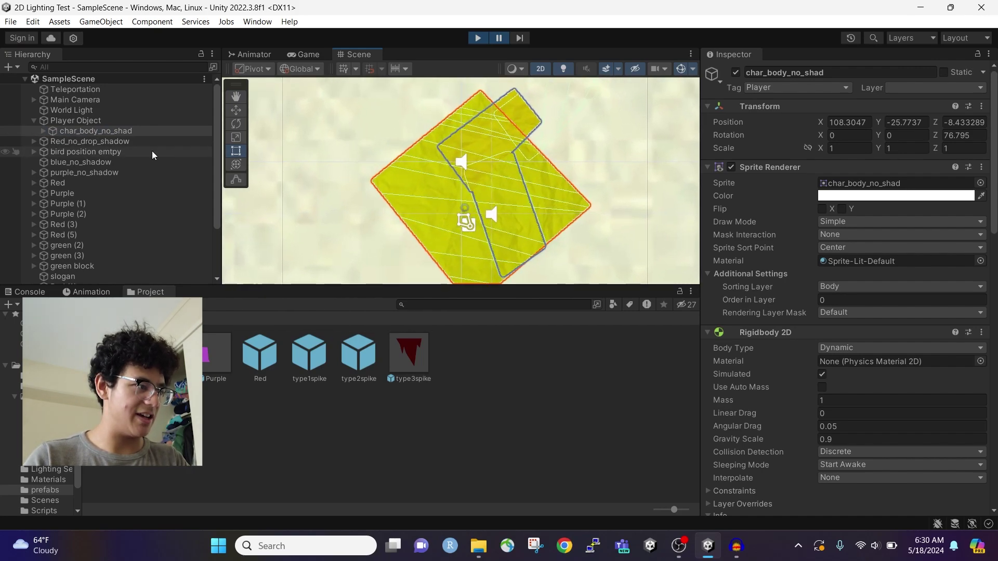
{"action": "double_click", "coordinate": [96, 131]}
Review the body's two polygon colliders and Respawn script, then expand char_body_no_shad's leg, arm, light and audio children
{"action": "scroll", "coordinate": [783, 260], "scroll_direction": "down", "scroll_amount": 10}
{"action": "scroll", "coordinate": [783, 260], "scroll_direction": "down", "scroll_amount": 10}
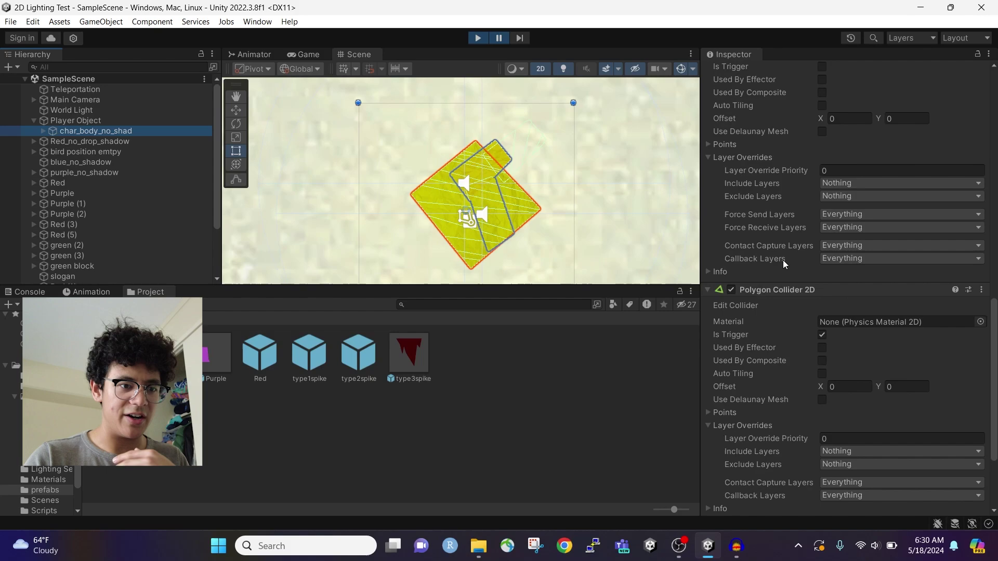
{"action": "scroll", "coordinate": [782, 263], "scroll_direction": "down", "scroll_amount": 5}
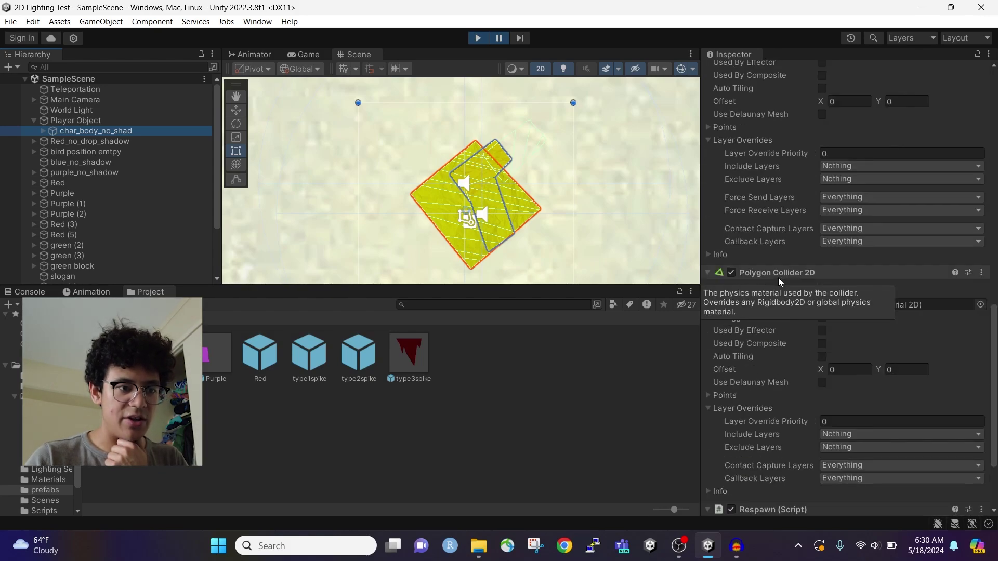
{"action": "scroll", "coordinate": [778, 278], "scroll_direction": "up", "scroll_amount": 9}
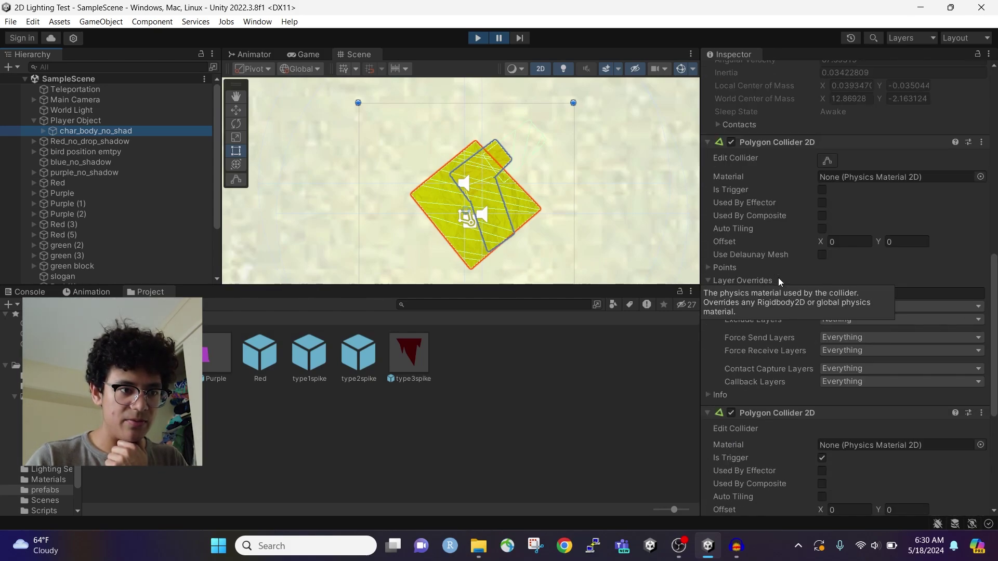
{"action": "scroll", "coordinate": [778, 278], "scroll_direction": "down", "scroll_amount": 8}
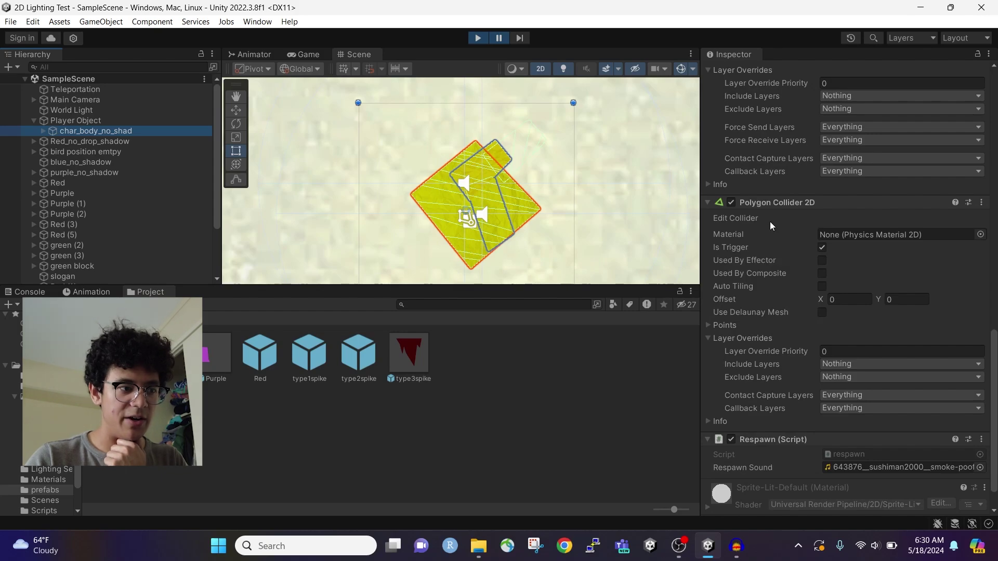
{"action": "scroll", "coordinate": [780, 364], "scroll_direction": "down", "scroll_amount": 2}
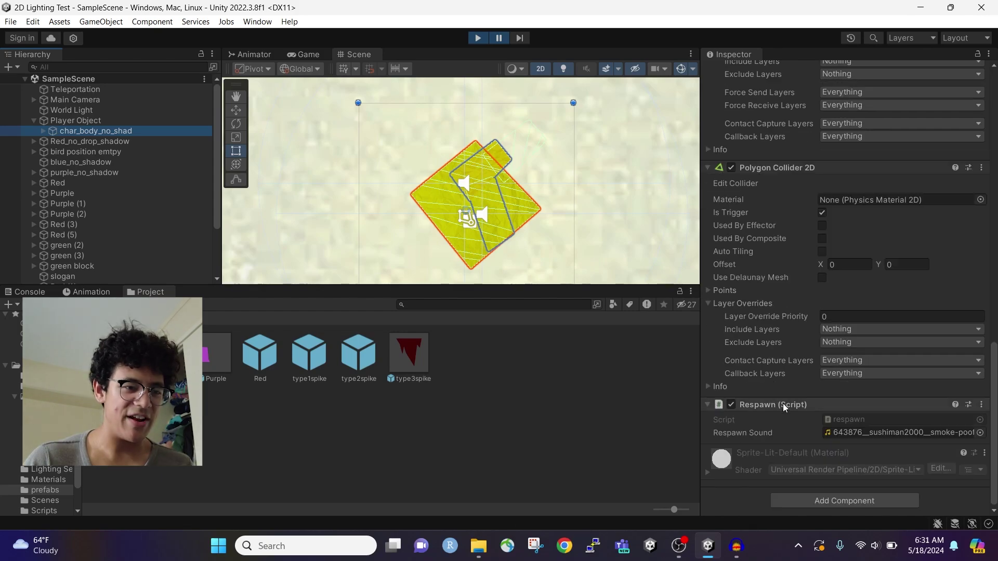
{"action": "left_click", "coordinate": [42, 131]}
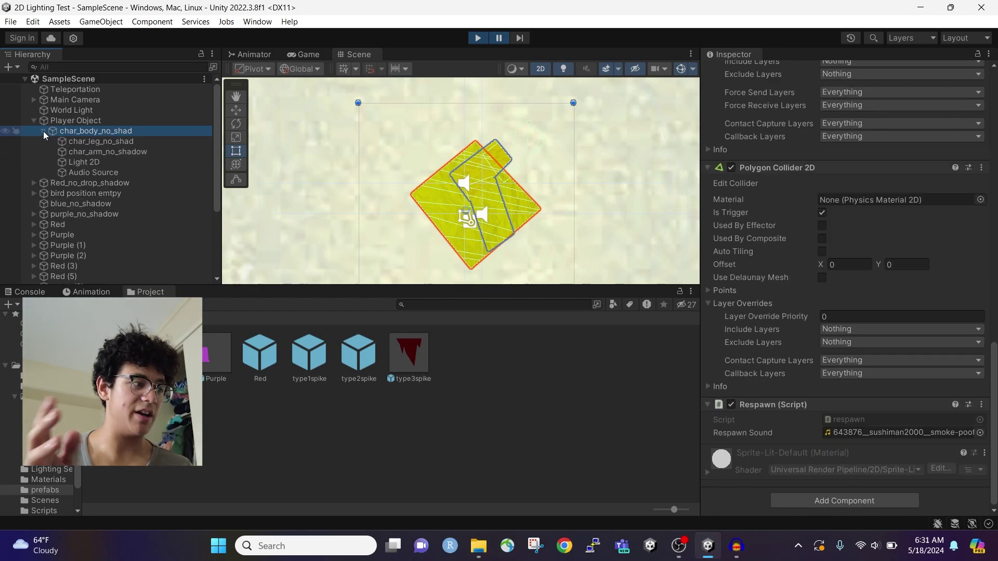
{"action": "left_click", "coordinate": [80, 144]}
{"action": "left_click", "coordinate": [80, 124]}
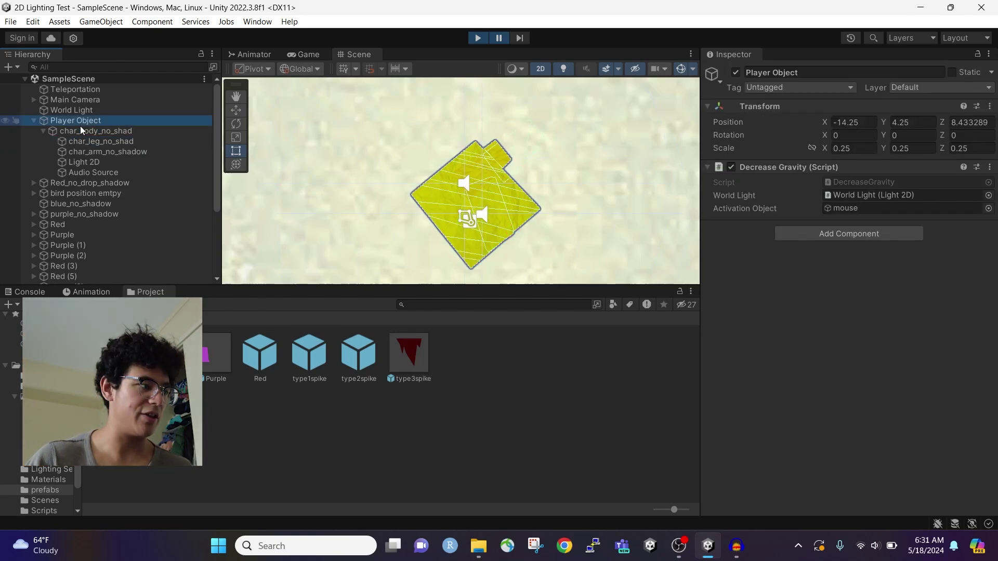
Select char_leg_no_shad and show its Hinge Joint 2D angular limits in the scene
{"action": "left_click", "coordinate": [80, 141]}
{"action": "scroll", "coordinate": [798, 264], "scroll_direction": "up", "scroll_amount": 8}
{"action": "scroll", "coordinate": [783, 225], "scroll_direction": "down", "scroll_amount": 8}
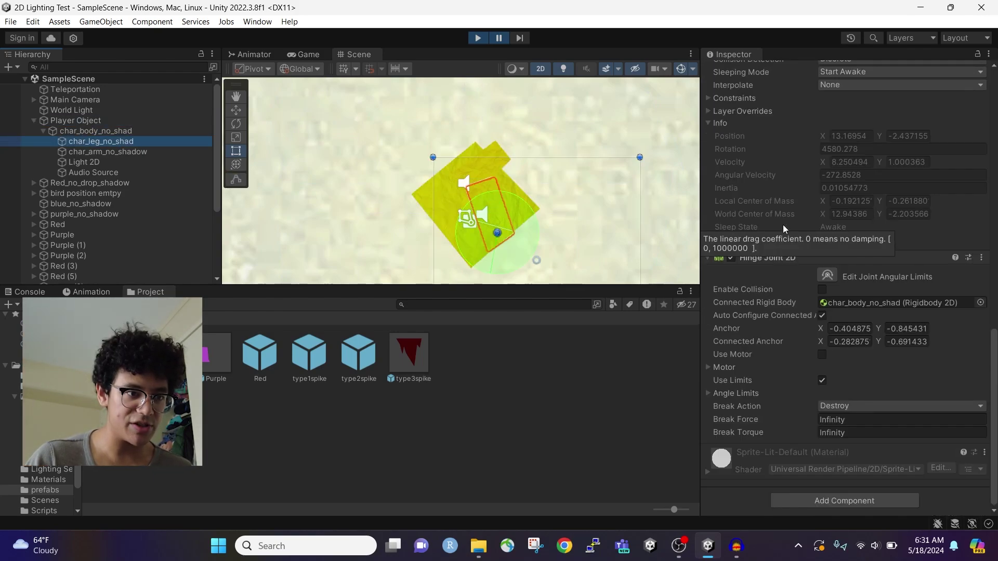
{"action": "left_click", "coordinate": [832, 278]}
{"action": "scroll", "coordinate": [501, 255], "scroll_direction": "up", "scroll_amount": 2}
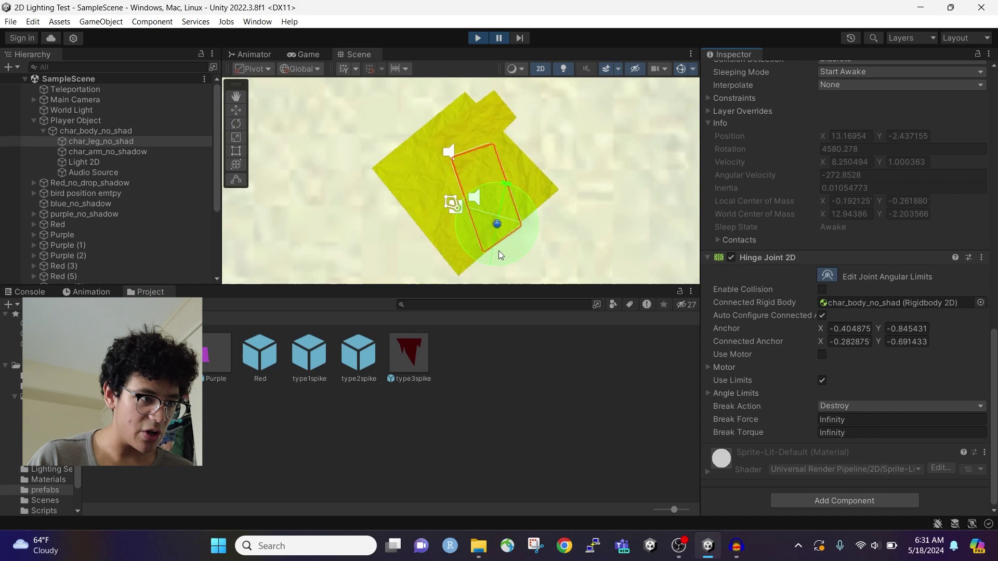
{"action": "scroll", "coordinate": [501, 255], "scroll_direction": "up", "scroll_amount": 3}
{"action": "scroll", "coordinate": [463, 194], "scroll_direction": "down", "scroll_amount": 4}
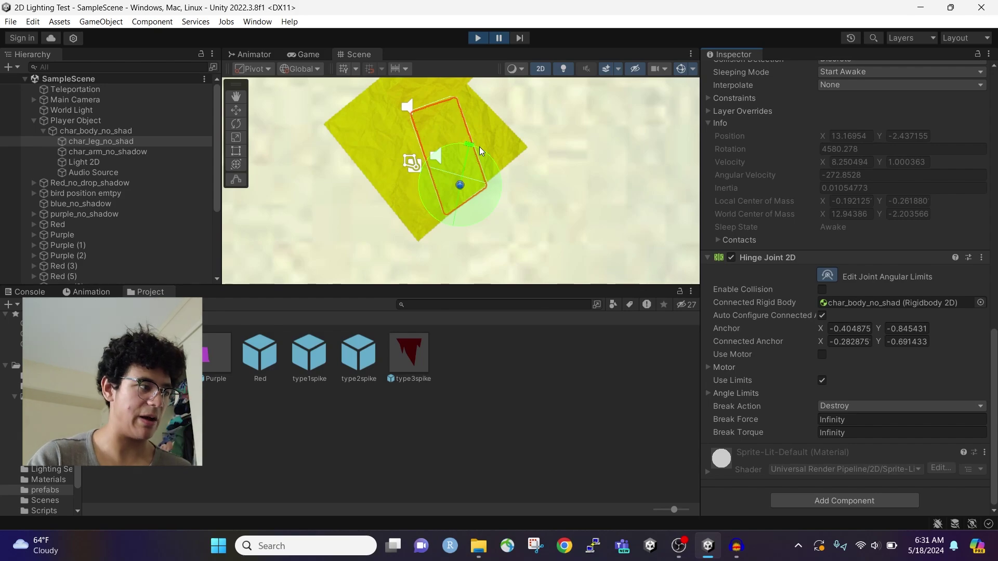
Select char_arm_no_shadow and review its joints, Line Renderer, Grapple script and rope sound
{"action": "left_click", "coordinate": [108, 151]}
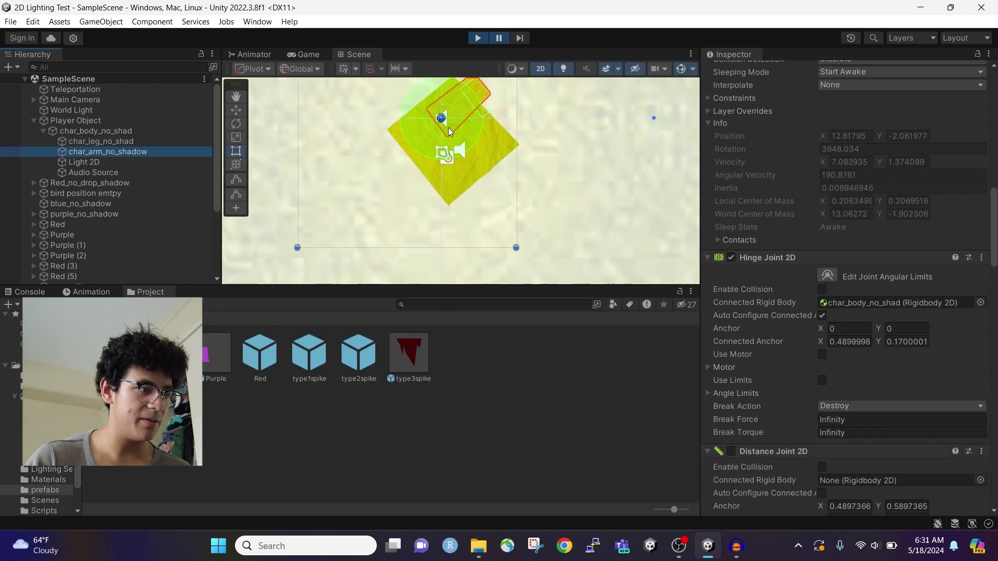
{"action": "scroll", "coordinate": [771, 248], "scroll_direction": "down", "scroll_amount": 6}
{"action": "scroll", "coordinate": [772, 248], "scroll_direction": "up", "scroll_amount": 3}
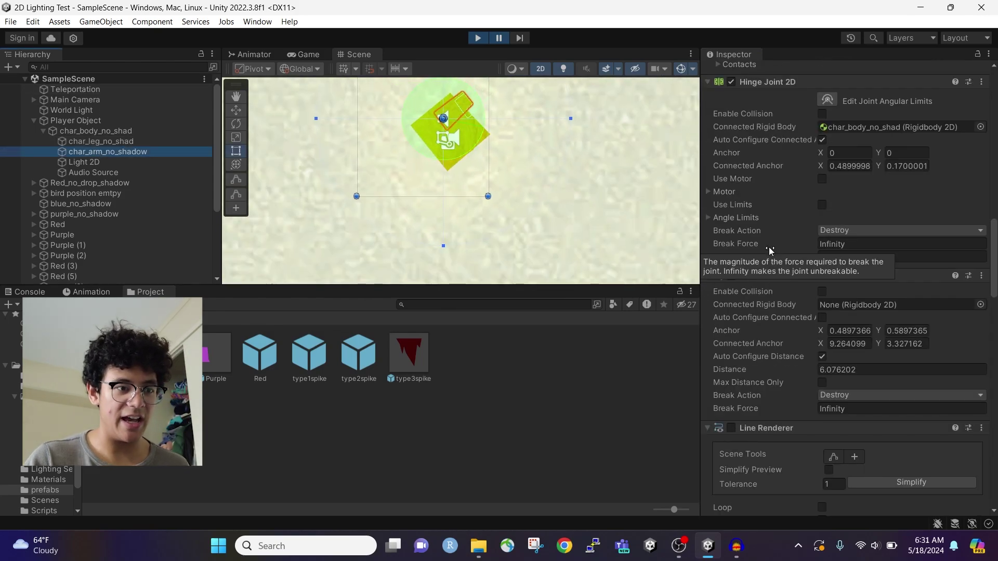
{"action": "scroll", "coordinate": [747, 257], "scroll_direction": "down", "scroll_amount": 5}
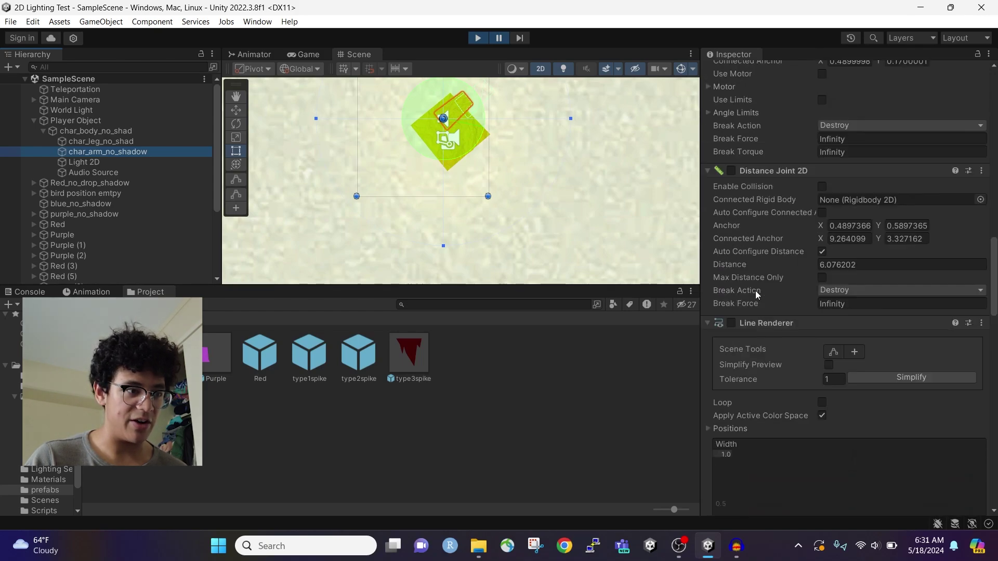
{"action": "scroll", "coordinate": [763, 250], "scroll_direction": "down", "scroll_amount": 20}
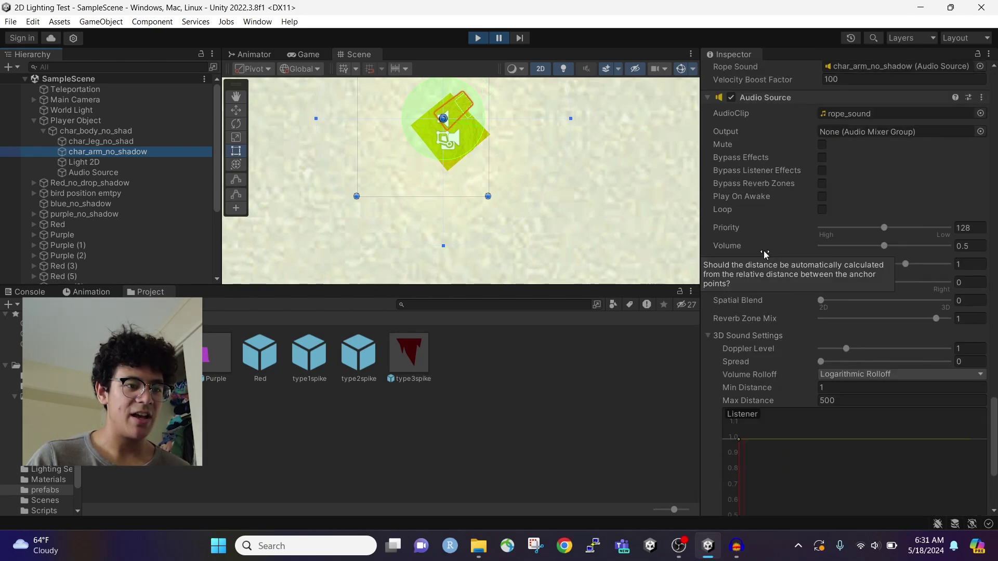
{"action": "scroll", "coordinate": [763, 251], "scroll_direction": "up", "scroll_amount": 8}
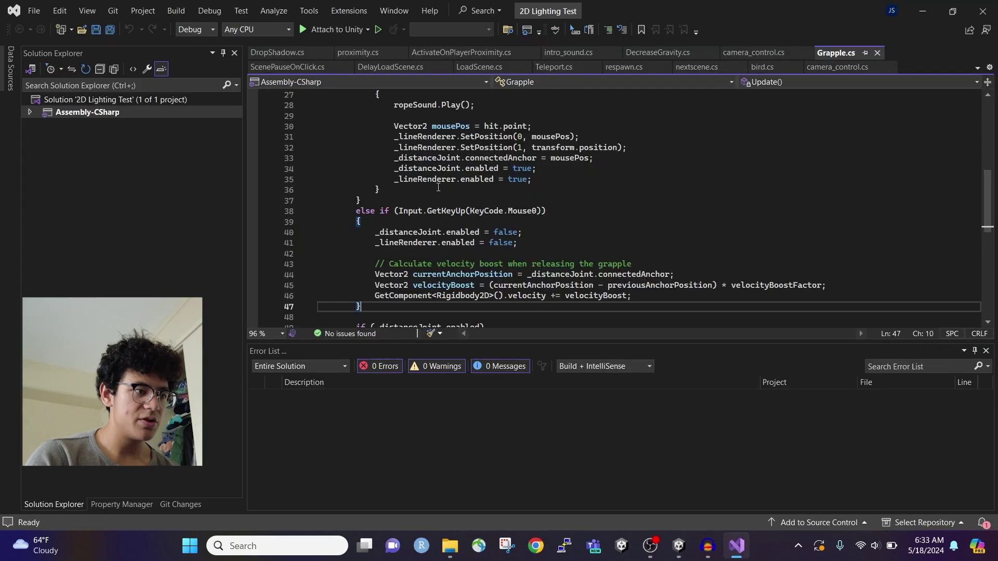
Jump to Start() in Grapple.cs and read the rope-attach code
{"action": "scroll", "coordinate": [439, 187], "scroll_direction": "up", "scroll_amount": 9}
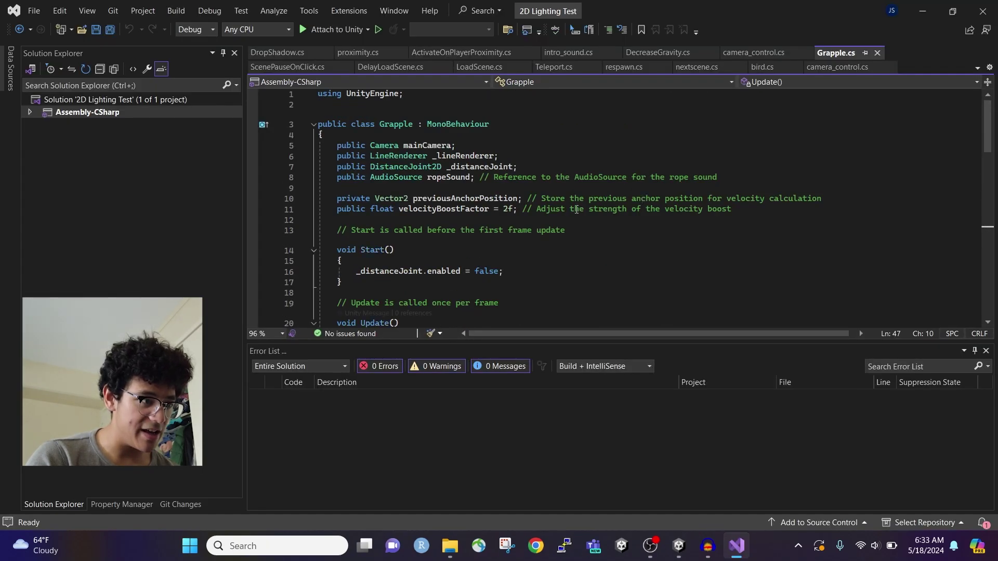
{"action": "scroll", "coordinate": [577, 209], "scroll_direction": "down", "scroll_amount": 1}
{"action": "left_click", "coordinate": [429, 217]}
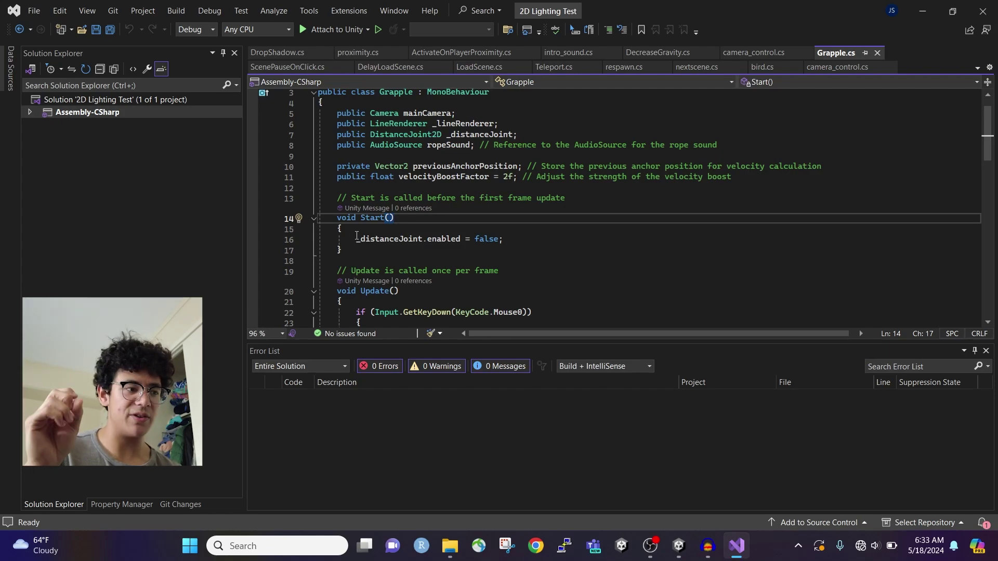
{"action": "scroll", "coordinate": [379, 229], "scroll_direction": "down", "scroll_amount": 2}
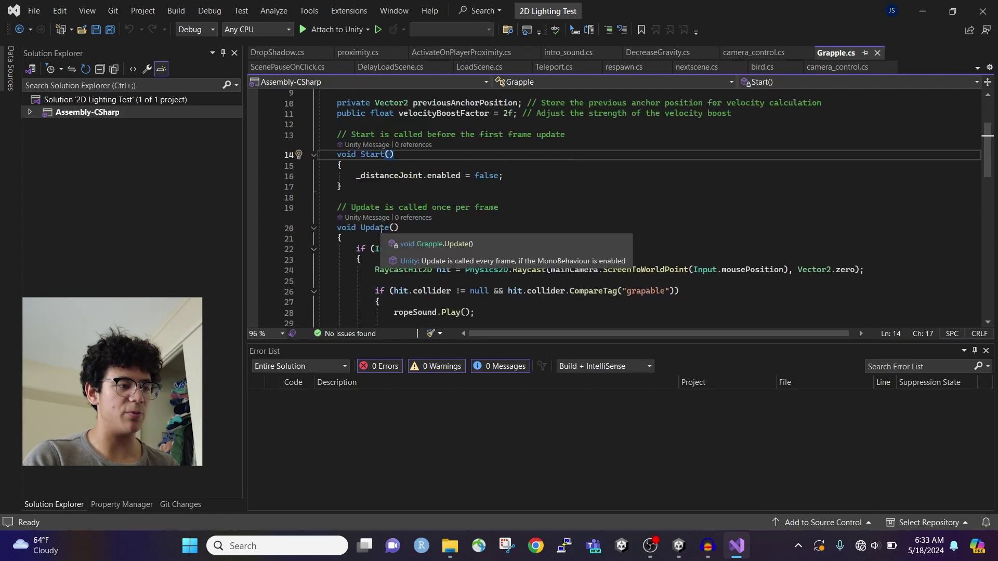
{"action": "scroll", "coordinate": [447, 216], "scroll_direction": "down", "scroll_amount": 1}
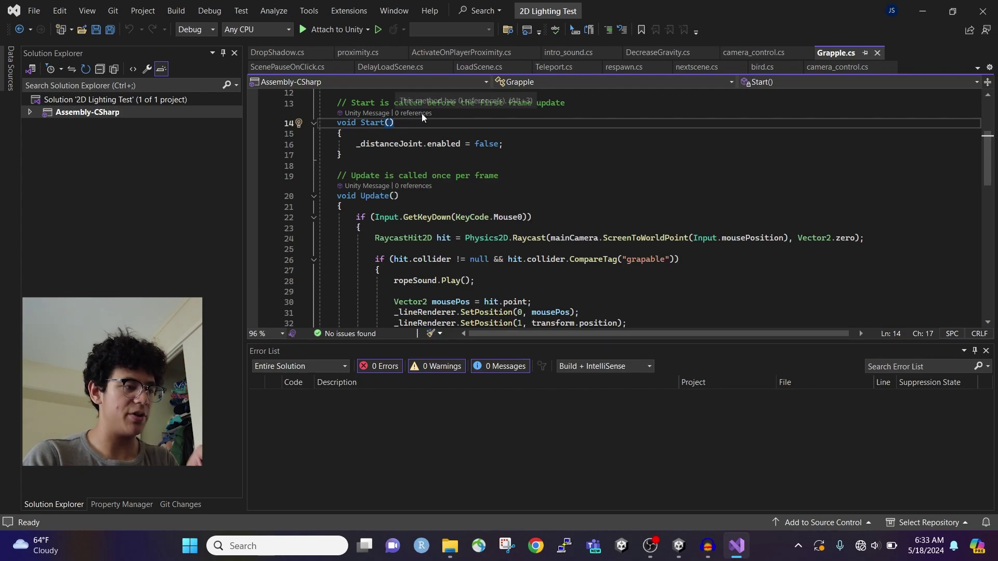
{"action": "scroll", "coordinate": [475, 179], "scroll_direction": "down", "scroll_amount": 1}
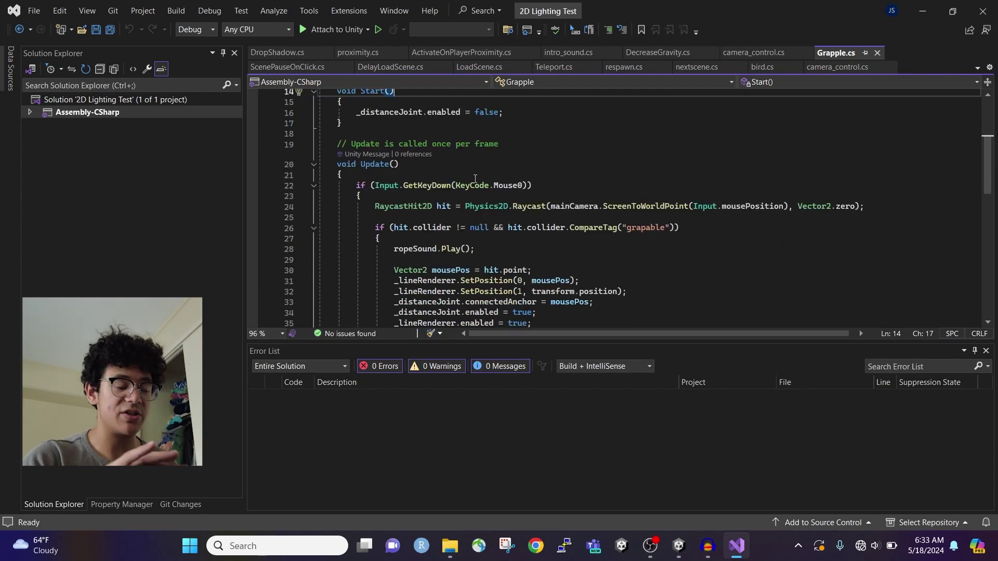
{"action": "scroll", "coordinate": [475, 179], "scroll_direction": "down", "scroll_amount": 1}
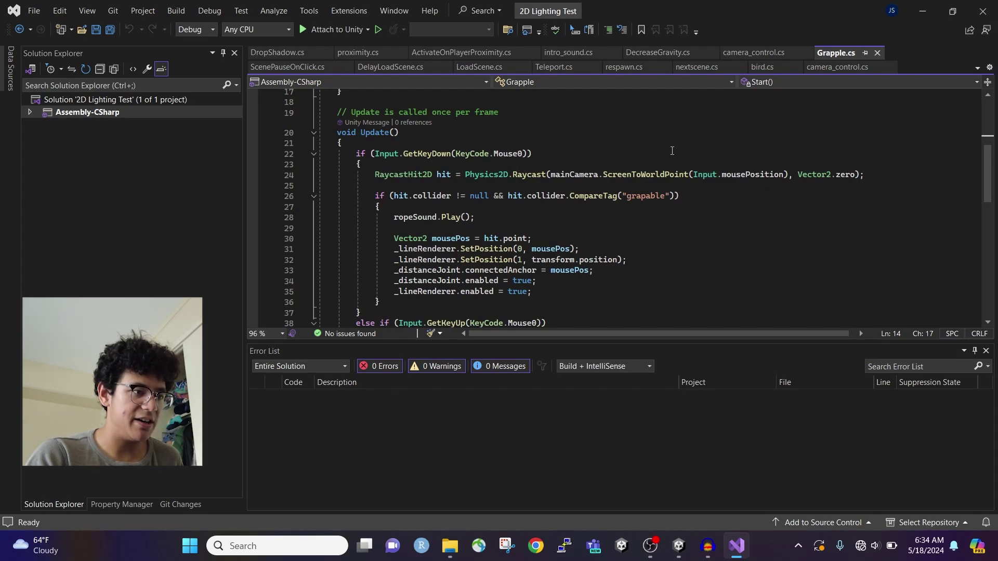
Read through Update()'s velocity-boost-on-release code, then Alt+Tab back to the Unity editor
{"action": "scroll", "coordinate": [672, 150], "scroll_direction": "down", "scroll_amount": 1}
{"action": "scroll", "coordinate": [667, 154], "scroll_direction": "down", "scroll_amount": 2}
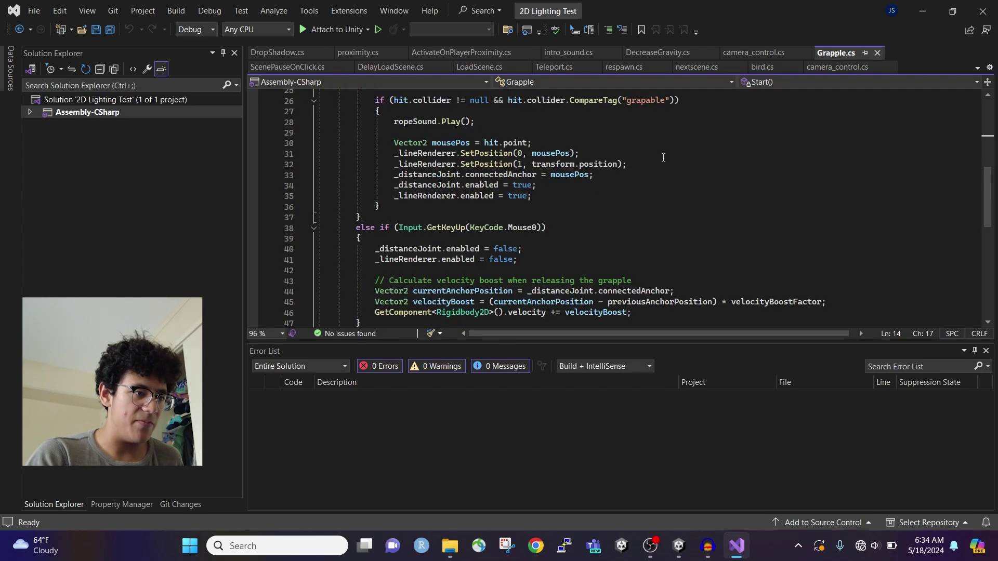
{"action": "scroll", "coordinate": [659, 162], "scroll_direction": "down", "scroll_amount": 6}
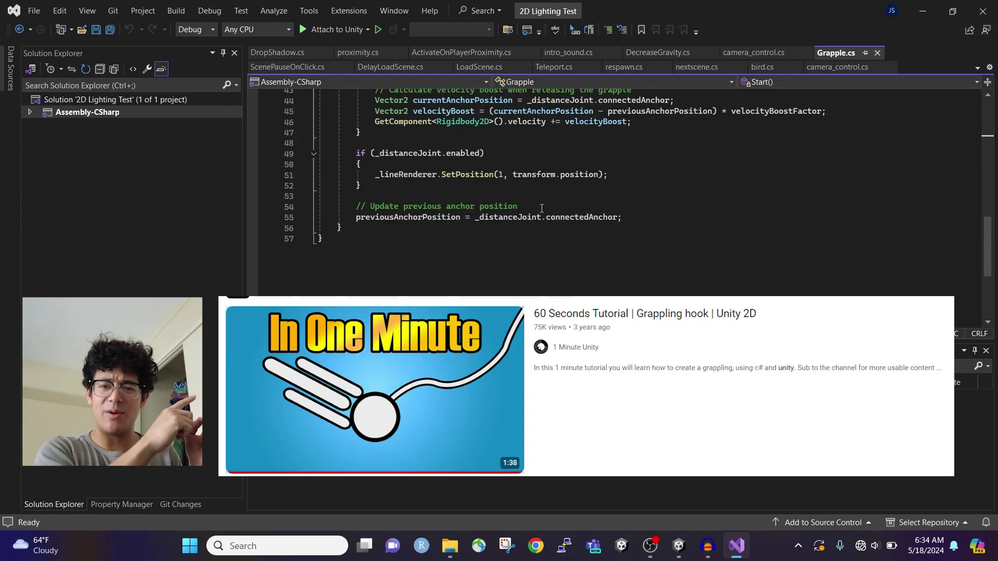
{"action": "scroll", "coordinate": [542, 209], "scroll_direction": "up", "scroll_amount": 2}
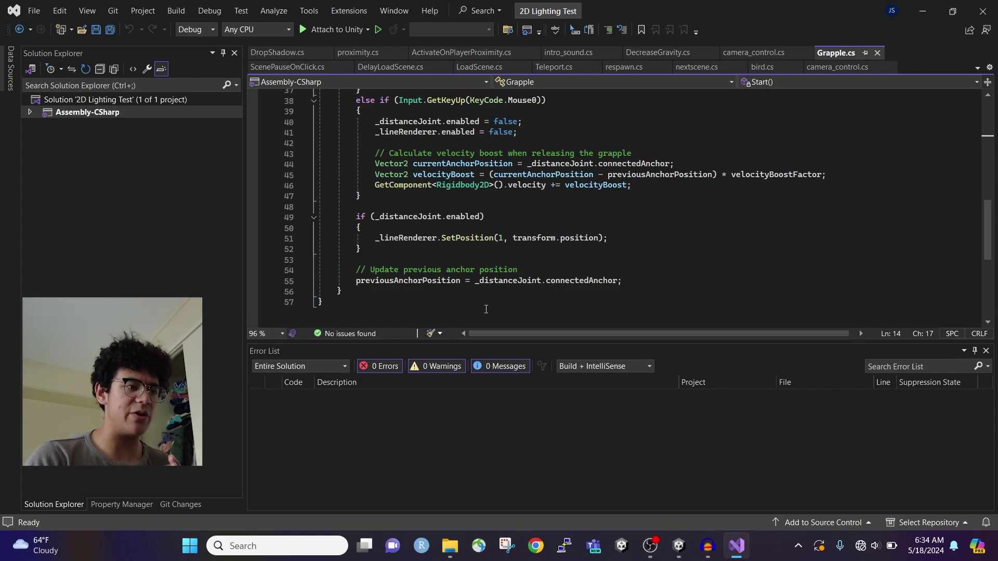
{"action": "scroll", "coordinate": [470, 281], "scroll_direction": "down", "scroll_amount": 1}
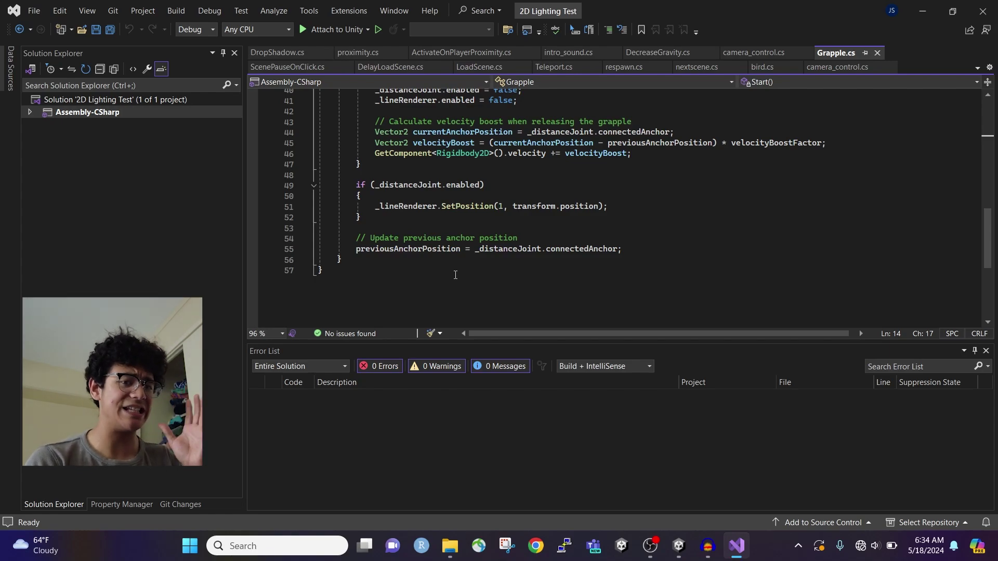
{"action": "scroll", "coordinate": [455, 275], "scroll_direction": "up", "scroll_amount": 2}
{"action": "key", "text": "alt+Tab"}
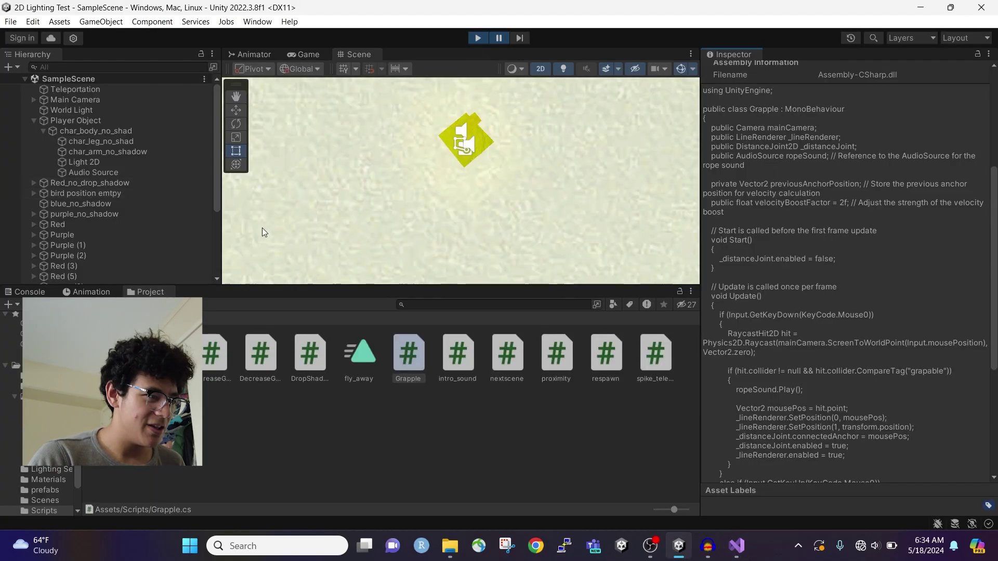
Review the player's Light 2D and Audio Source settings in the Inspector
{"action": "left_click", "coordinate": [73, 162]}
{"action": "scroll", "coordinate": [531, 158], "scroll_direction": "down", "scroll_amount": 5}
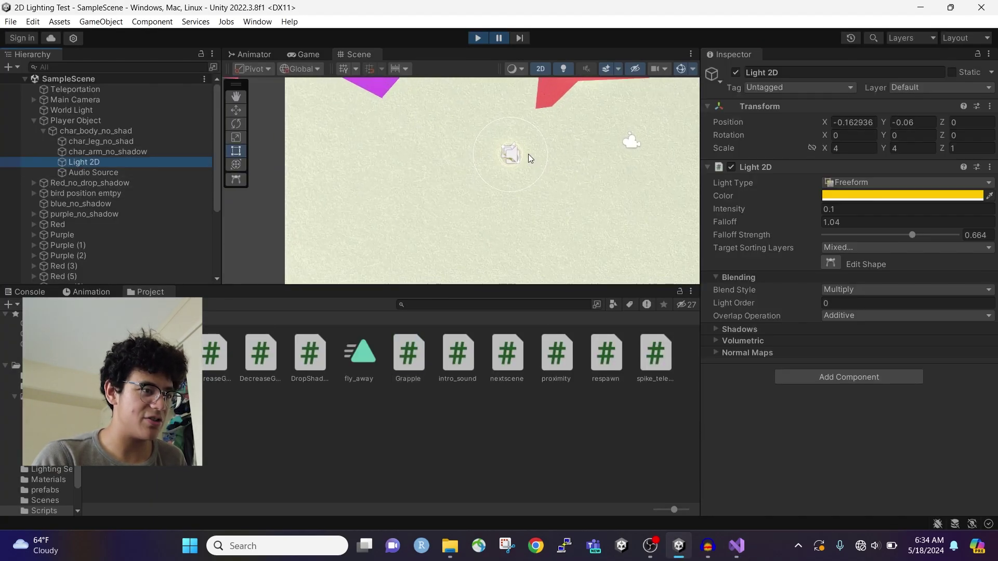
{"action": "scroll", "coordinate": [518, 164], "scroll_direction": "up", "scroll_amount": 3}
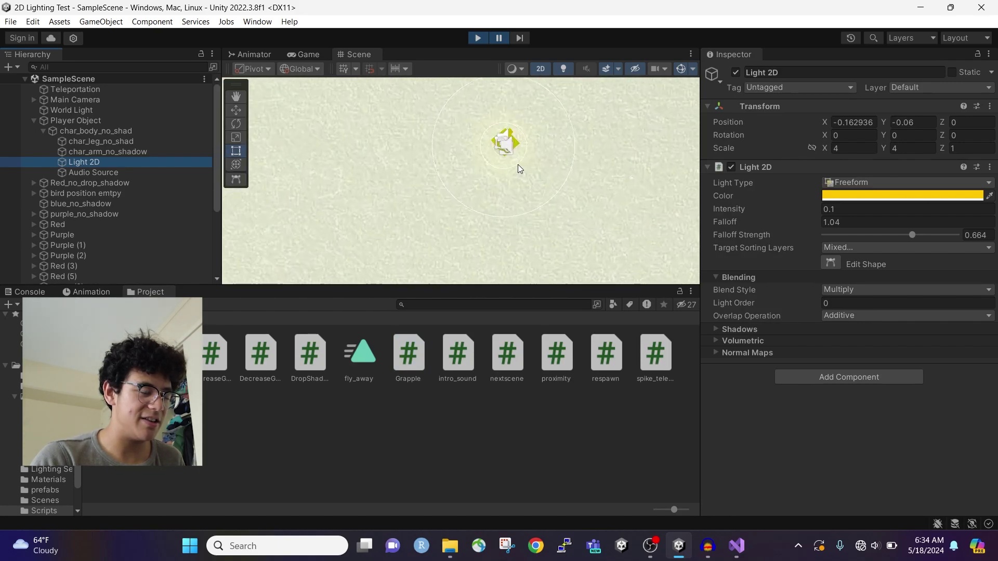
{"action": "left_click", "coordinate": [127, 171]}
{"action": "scroll", "coordinate": [766, 252], "scroll_direction": "down", "scroll_amount": 10}
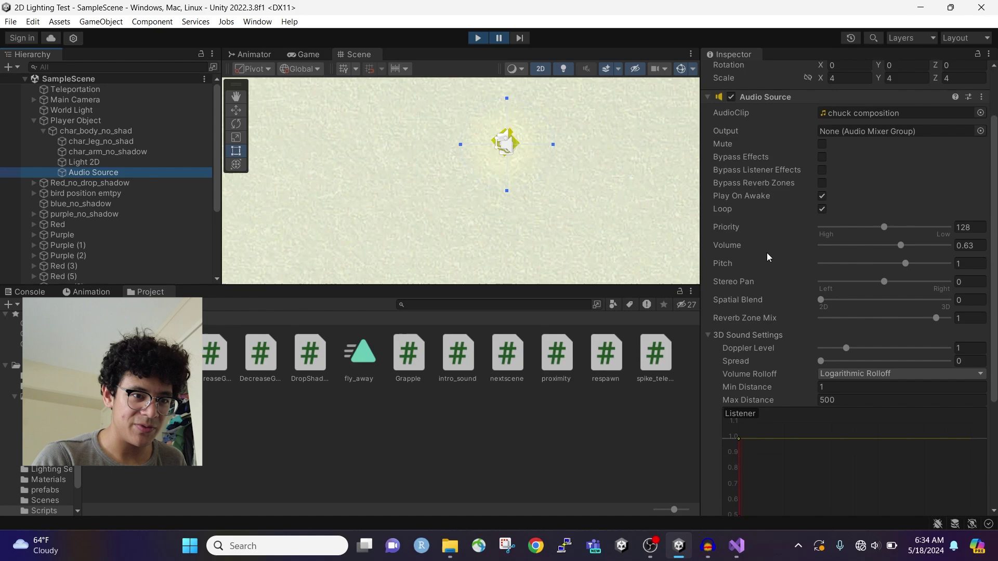
{"action": "scroll", "coordinate": [766, 253], "scroll_direction": "up", "scroll_amount": 10}
{"action": "scroll", "coordinate": [485, 166], "scroll_direction": "down", "scroll_amount": 2}
{"action": "scroll", "coordinate": [516, 175], "scroll_direction": "down", "scroll_amount": 5}
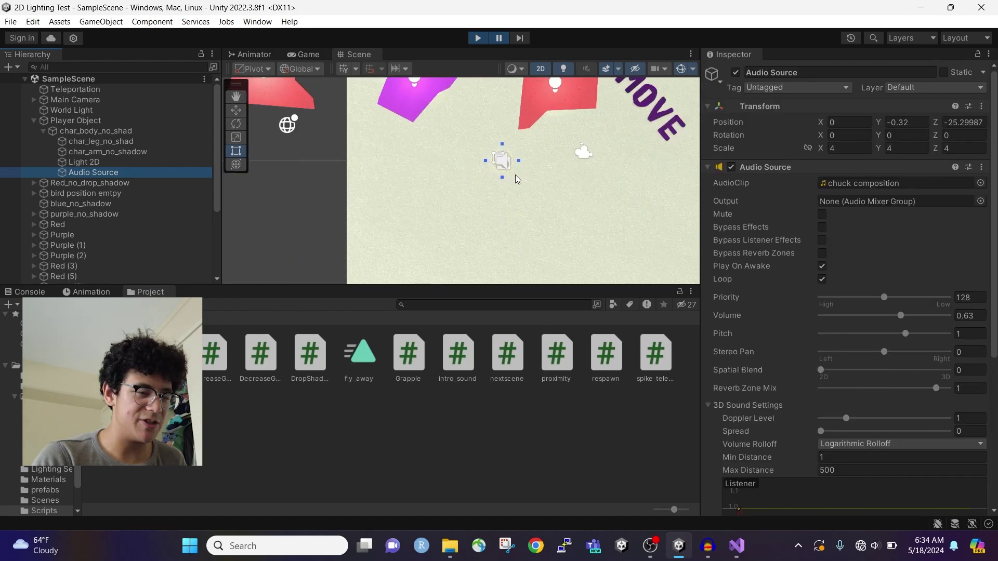
Inspect the cave's trigger Box Collider 2D and Nextscene script, with a taller Scene view
{"action": "left_click", "coordinate": [522, 207]}
{"action": "left_click", "coordinate": [522, 208]}
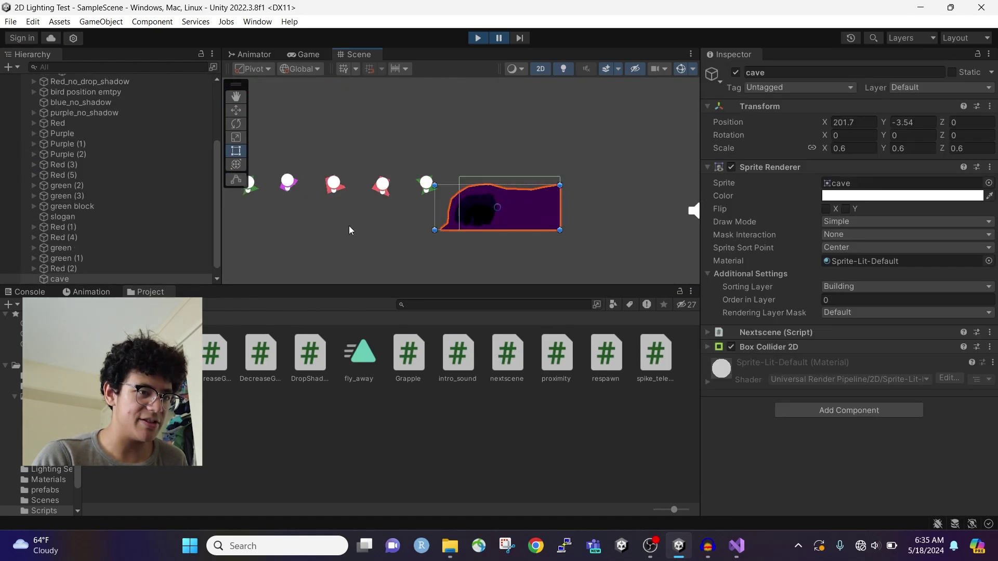
{"action": "left_click", "coordinate": [707, 346]}
{"action": "scroll", "coordinate": [484, 235], "scroll_direction": "up", "scroll_amount": 4}
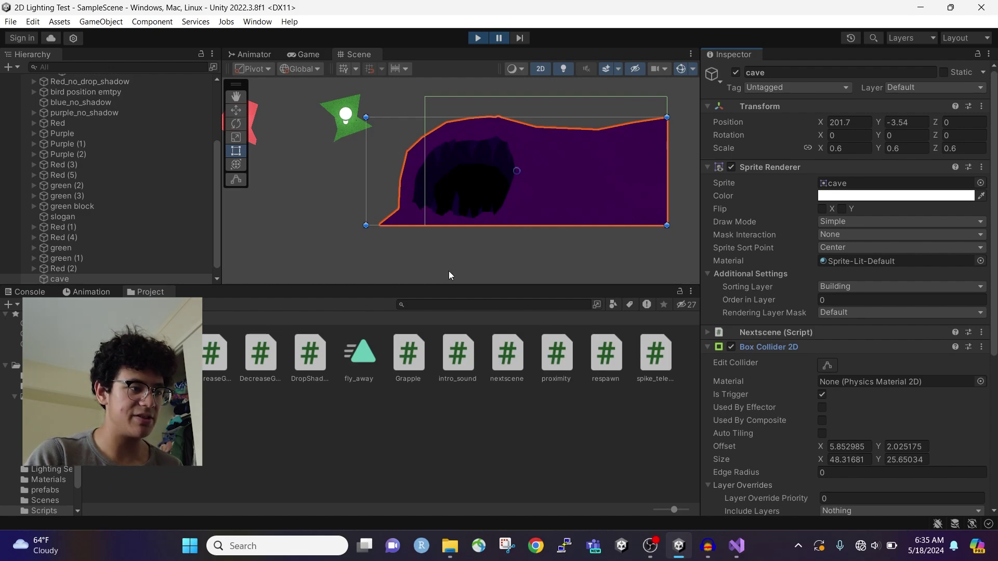
{"action": "left_click_drag", "start_coordinate": [451, 285], "coordinate": [450, 383]}
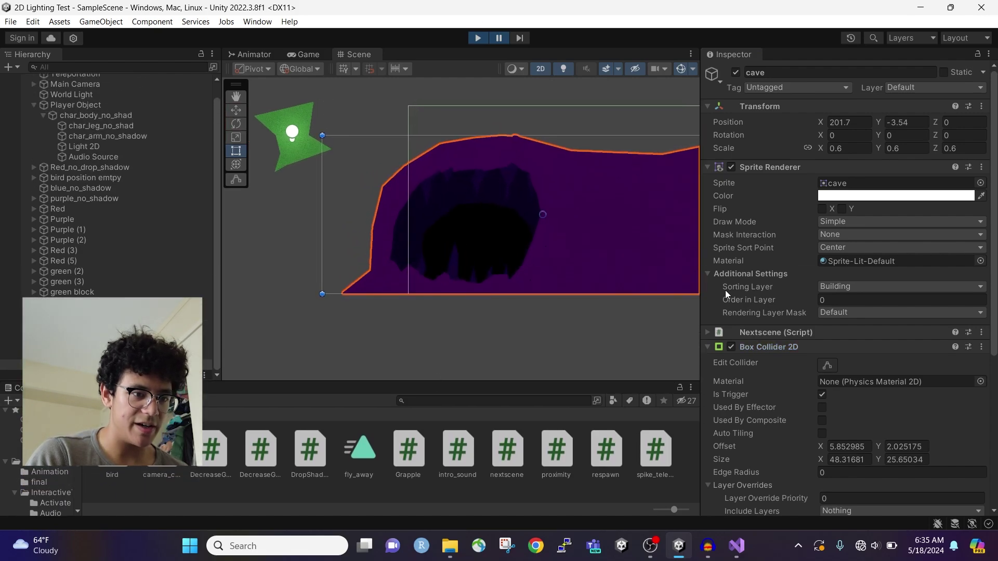
{"action": "scroll", "coordinate": [738, 288], "scroll_direction": "down", "scroll_amount": 5}
{"action": "left_click", "coordinate": [712, 194]}
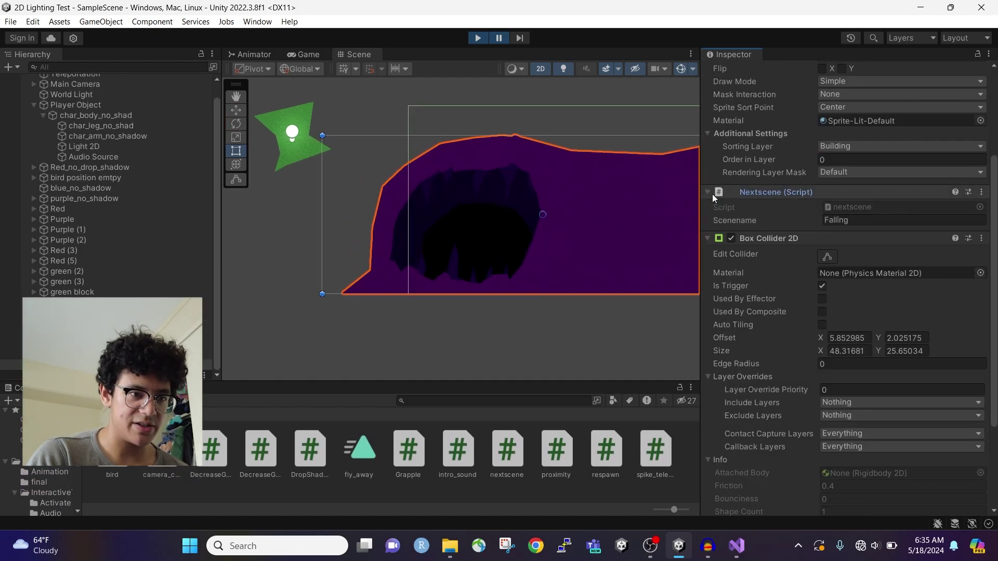
{"action": "left_click", "coordinate": [712, 195]}
{"action": "scroll", "coordinate": [758, 215], "scroll_direction": "down", "scroll_amount": 3}
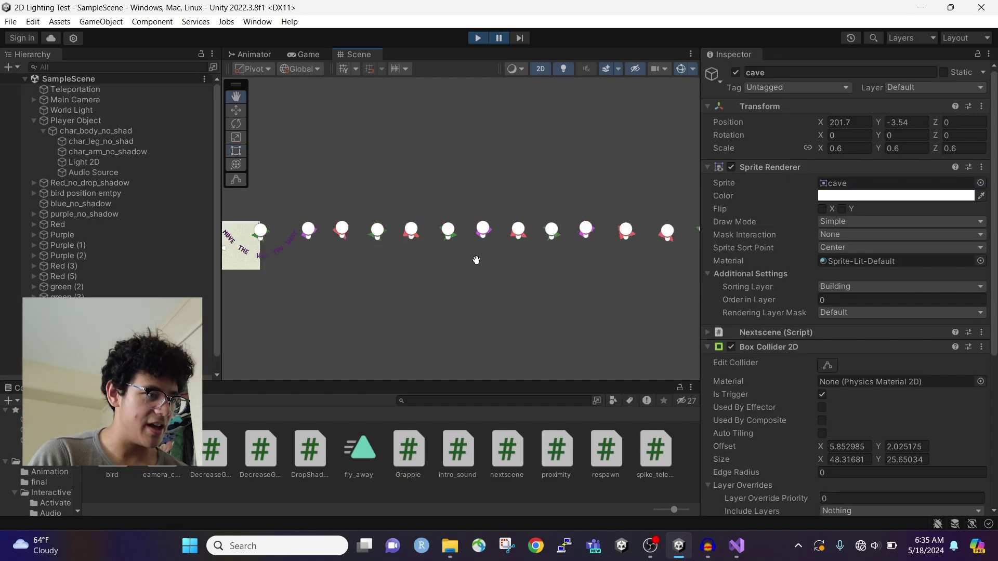
Pan to the level's start area and show char_arm_no_shadow's Grapple script and rope_sound settings
{"action": "key", "text": "t"}
{"action": "scroll", "coordinate": [441, 265], "scroll_direction": "up", "scroll_amount": 3}
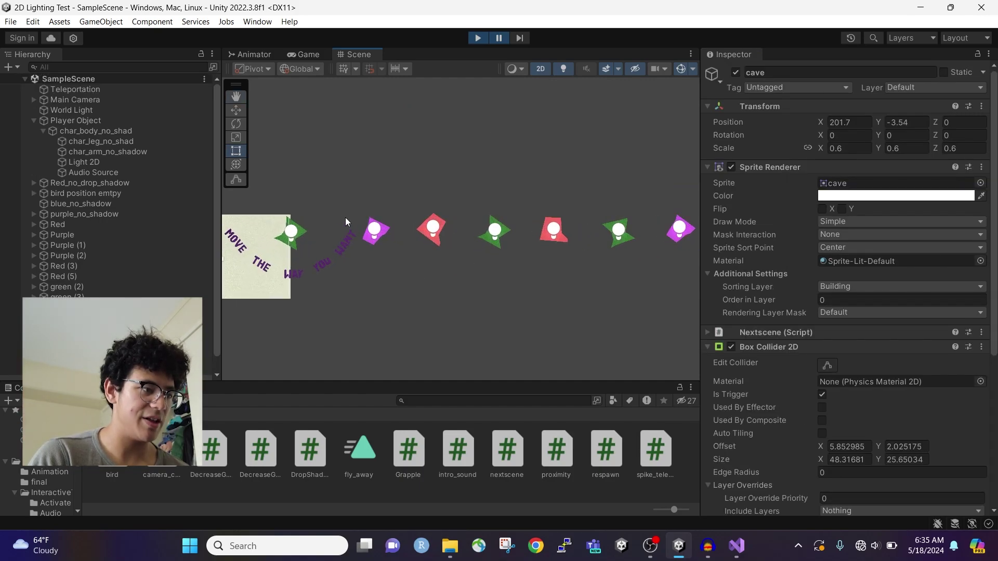
{"action": "middle_click_drag", "start_coordinate": [278, 251], "coordinate": [400, 271]}
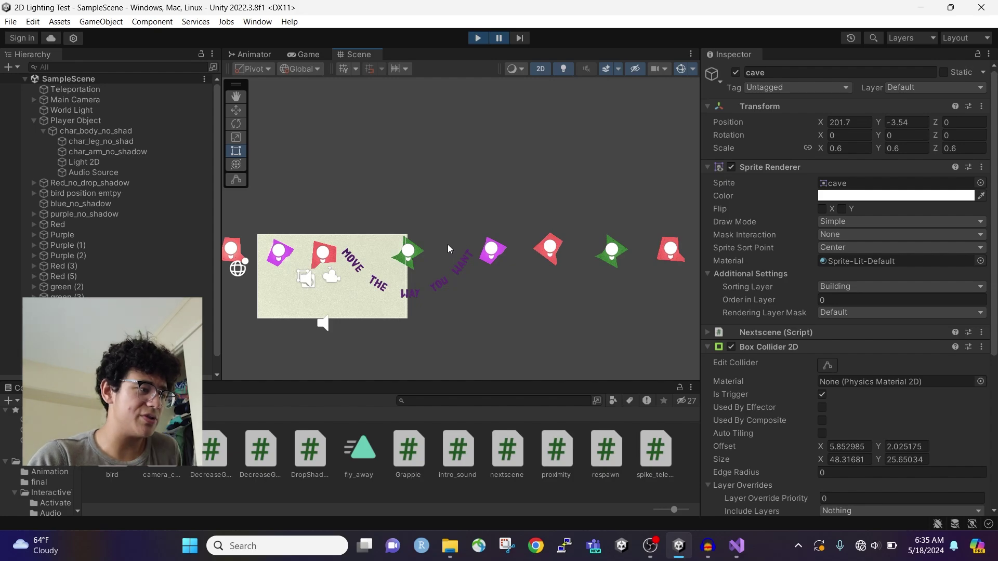
{"action": "scroll", "coordinate": [764, 338], "scroll_direction": "down", "scroll_amount": 5}
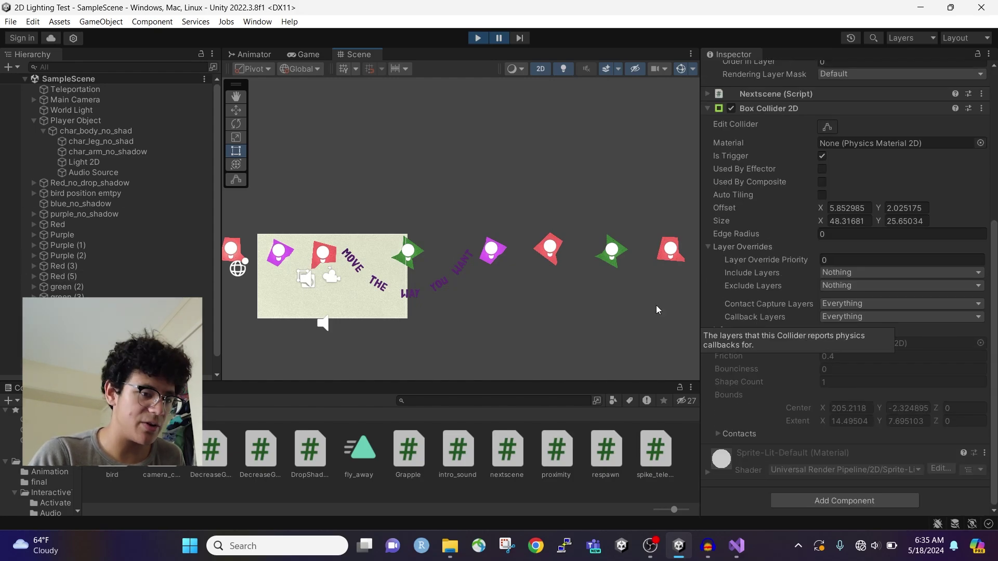
{"action": "left_click", "coordinate": [104, 151]}
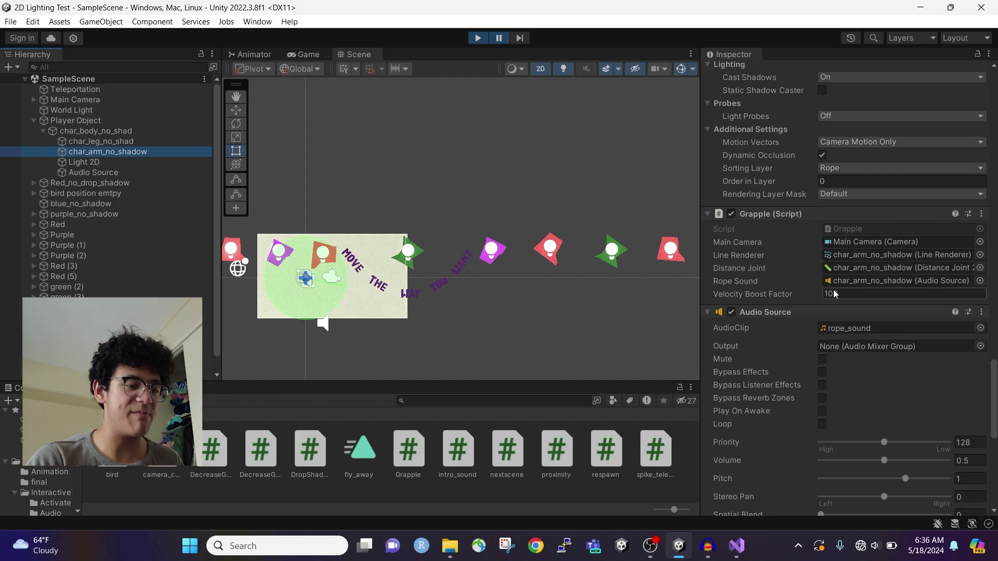
Follow the velocity boost lines in the Grapple code to the velocityBoostFactor declaration, then return to Unity
{"action": "left_click", "coordinate": [737, 546]}
{"action": "scroll", "coordinate": [544, 201], "scroll_direction": "down", "scroll_amount": 10}
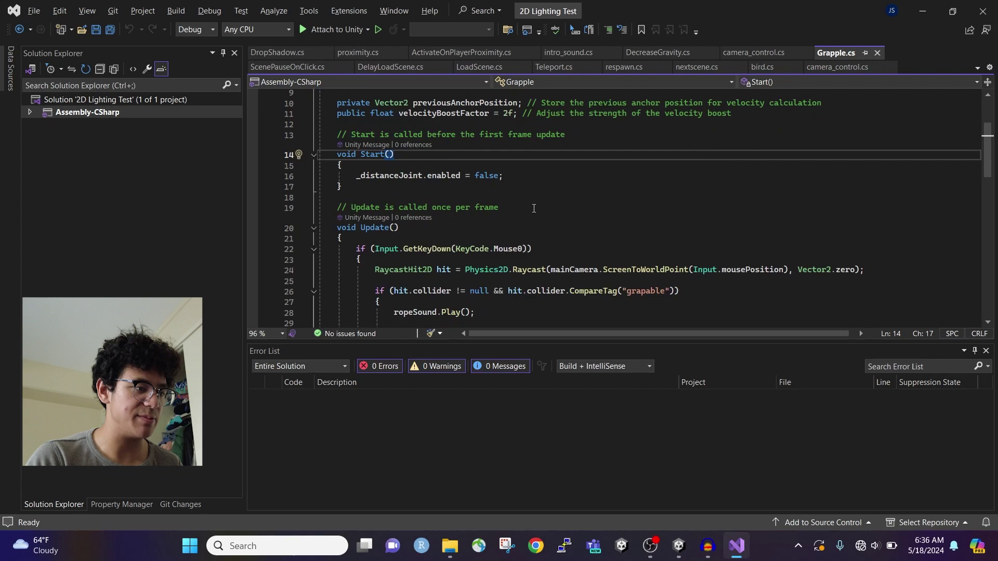
{"action": "scroll", "coordinate": [544, 201], "scroll_direction": "up", "scroll_amount": 10}
{"action": "scroll", "coordinate": [544, 201], "scroll_direction": "down", "scroll_amount": 8}
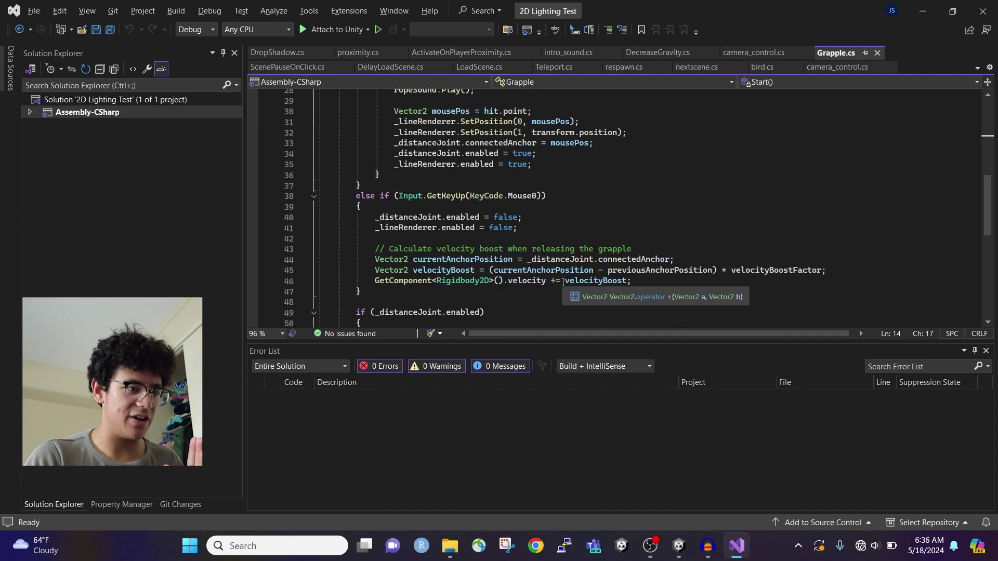
{"action": "key", "text": "ctrl+minus"}
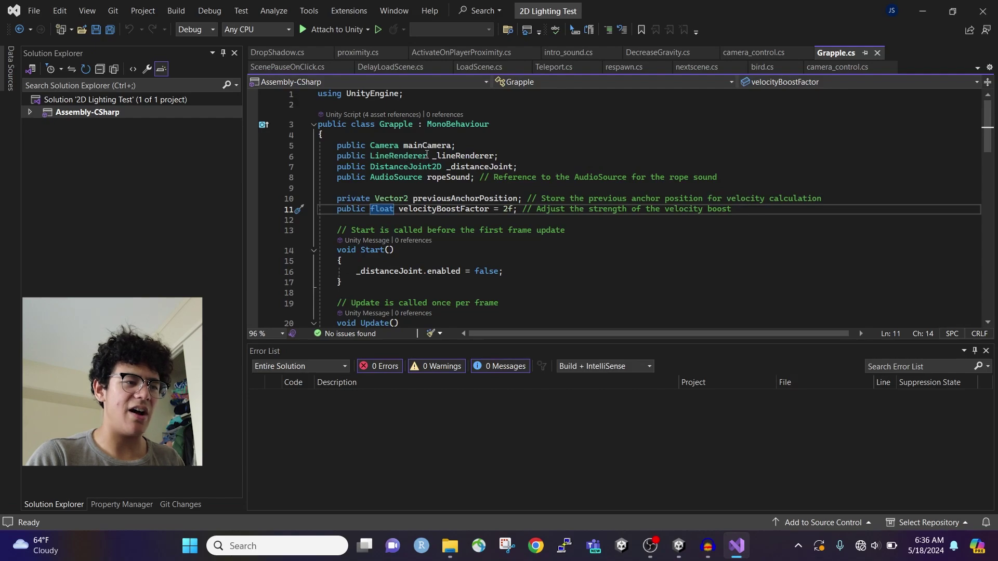
{"action": "key", "text": "alt+Tab"}
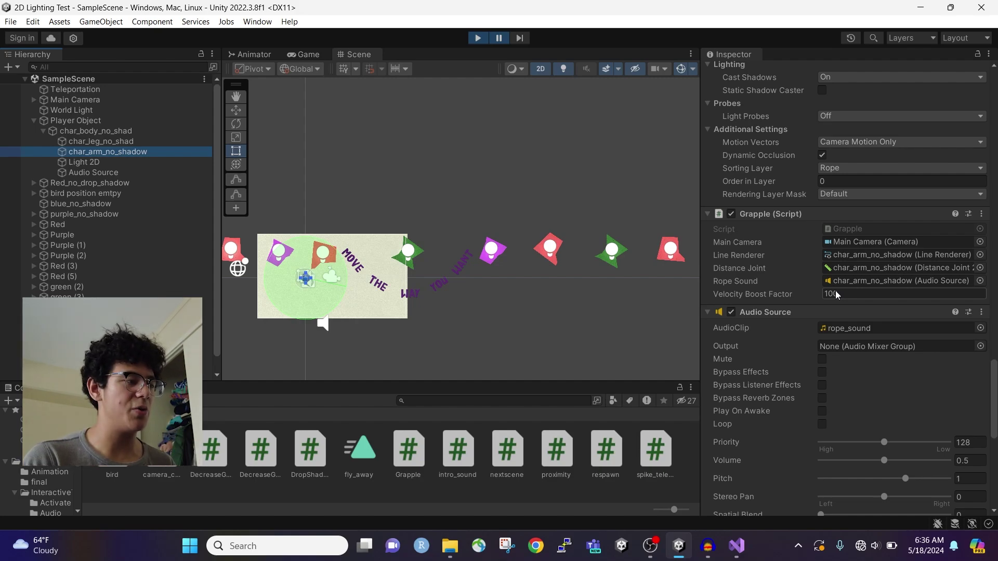
Show the top-level project assets and exit play mode, reloading the Falling scene
{"action": "scroll", "coordinate": [462, 332], "scroll_direction": "down", "scroll_amount": 1}
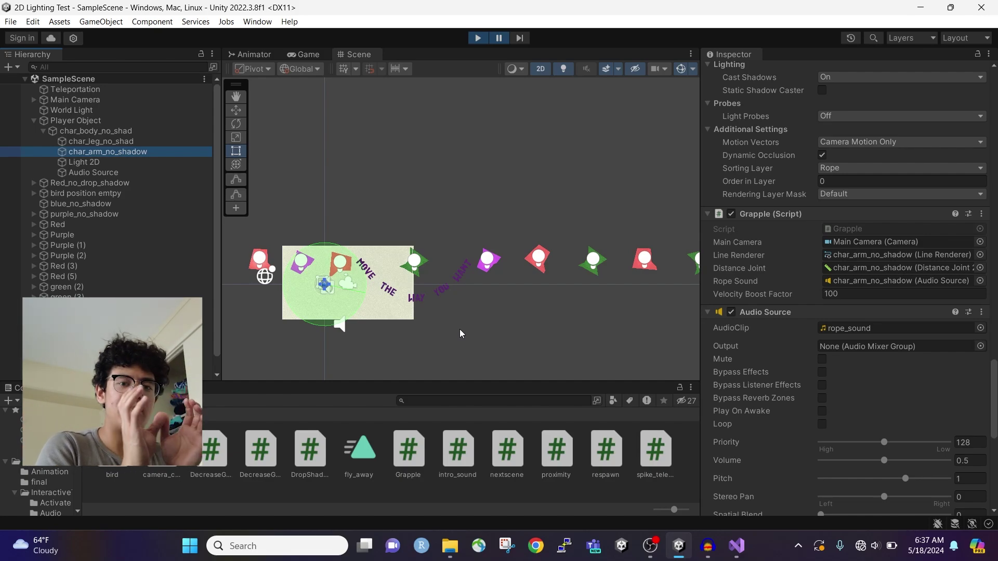
{"action": "scroll", "coordinate": [460, 329], "scroll_direction": "down", "scroll_amount": 3}
{"action": "scroll", "coordinate": [174, 156], "scroll_direction": "down", "scroll_amount": 1}
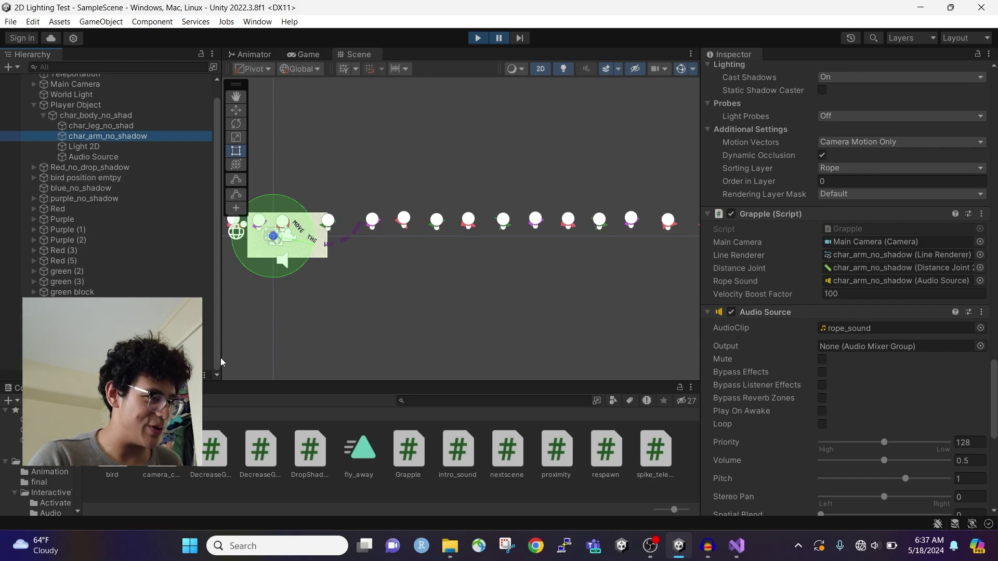
{"action": "left_click", "coordinate": [98, 414]}
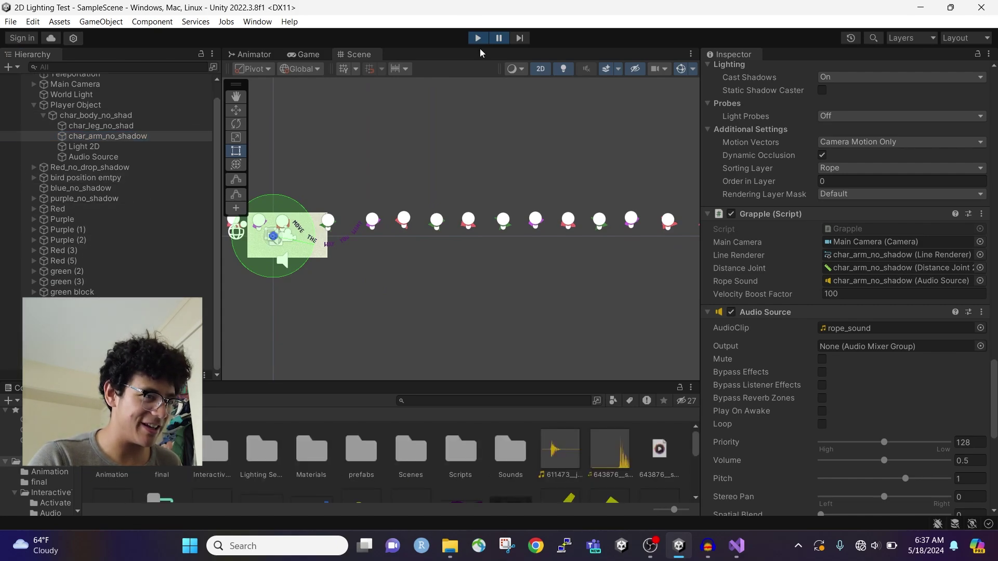
{"action": "left_click", "coordinate": [478, 39]}
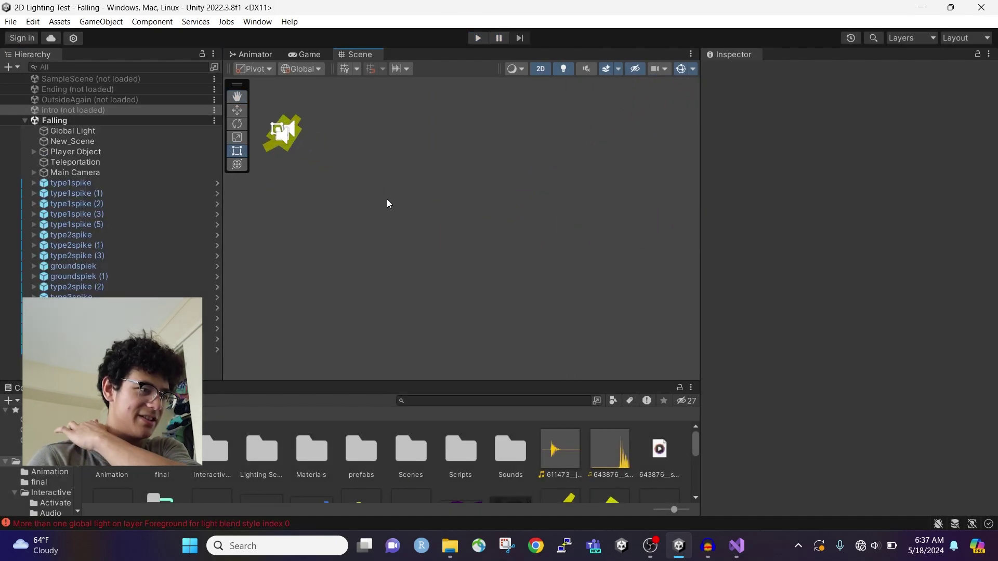
{"action": "scroll", "coordinate": [416, 156], "scroll_direction": "down", "scroll_amount": 2}
{"action": "left_click", "coordinate": [566, 156]}
{"action": "key", "text": "f"}
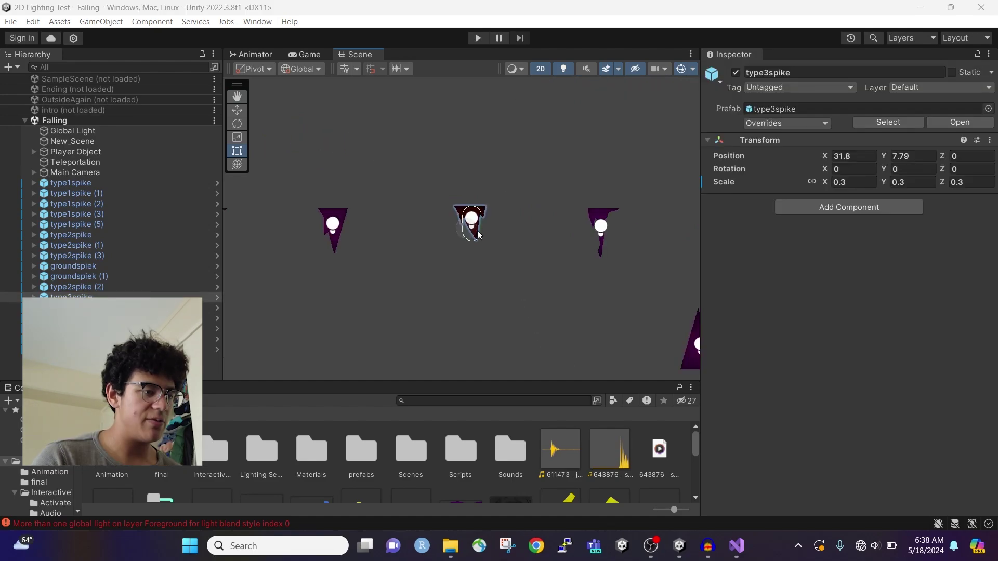
{"action": "scroll", "coordinate": [553, 212], "scroll_direction": "down", "scroll_amount": 3}
{"action": "scroll", "coordinate": [555, 211], "scroll_direction": "up", "scroll_amount": 8}
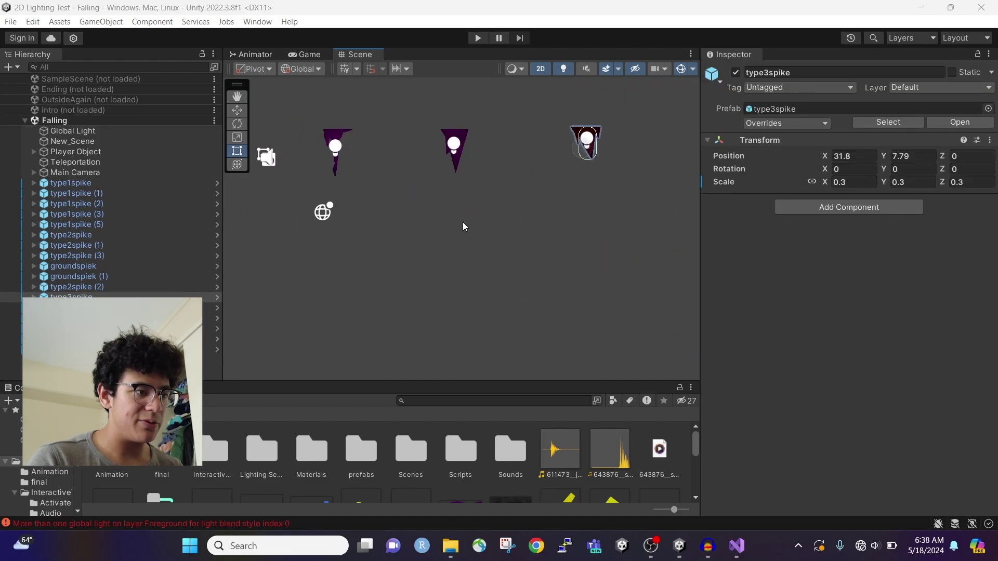
{"action": "left_click", "coordinate": [460, 141]}
{"action": "key", "text": "f"}
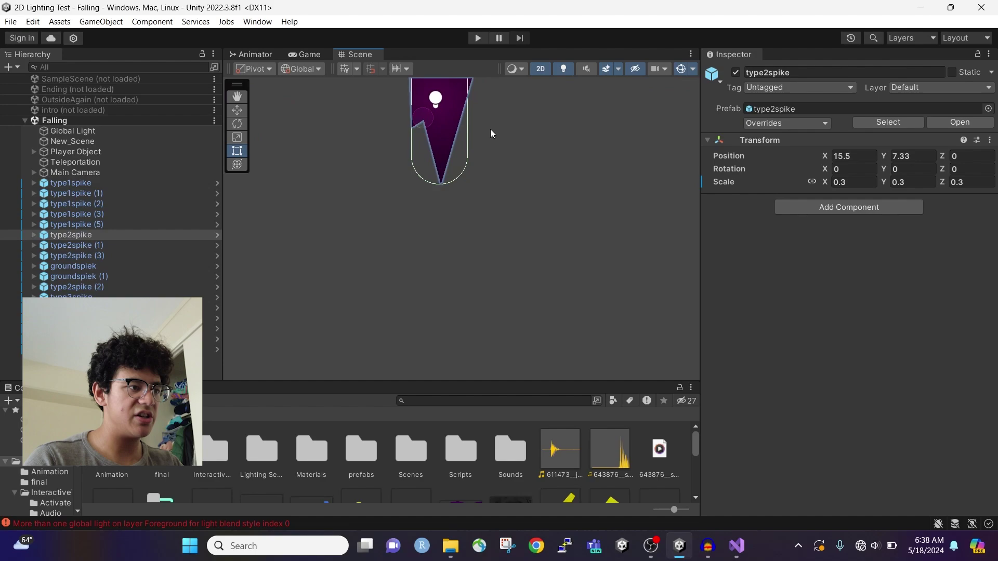
{"action": "scroll", "coordinate": [471, 251], "scroll_direction": "down", "scroll_amount": 4}
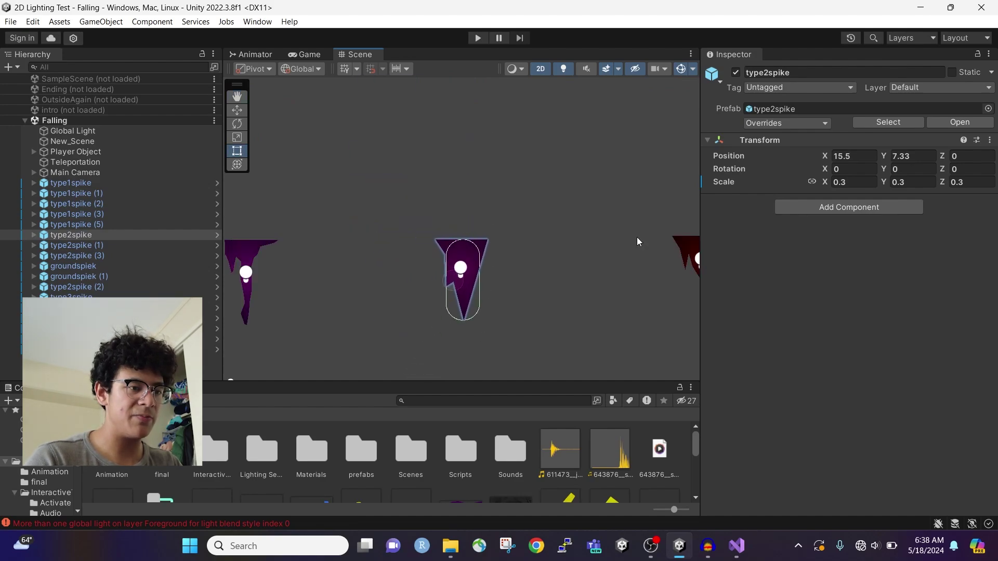
{"action": "left_click_drag", "start_coordinate": [701, 237], "coordinate": [697, 237]}
{"action": "middle_click_drag", "start_coordinate": [628, 245], "coordinate": [472, 229]}
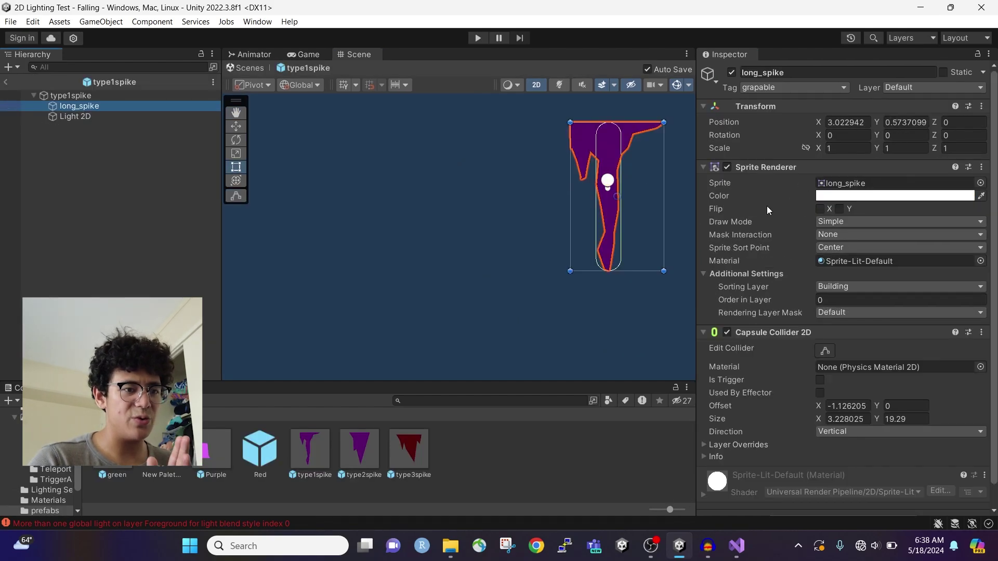
Add a Polygon Collider 2D to long_spike and examine its outline in the Scene view
{"action": "scroll", "coordinate": [753, 218], "scroll_direction": "down", "scroll_amount": 1}
{"action": "left_click", "coordinate": [840, 502]}
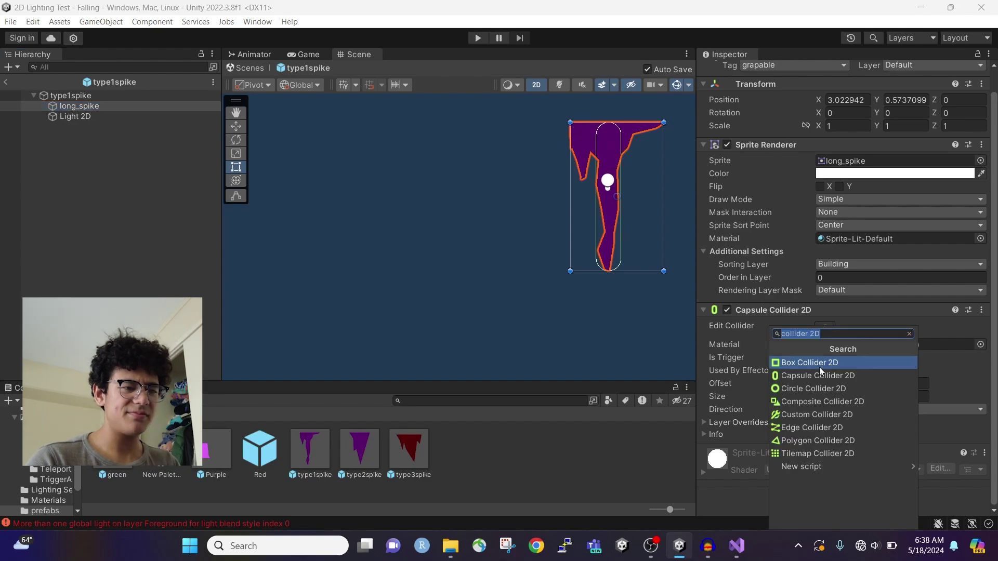
{"action": "type", "text": "pol"}
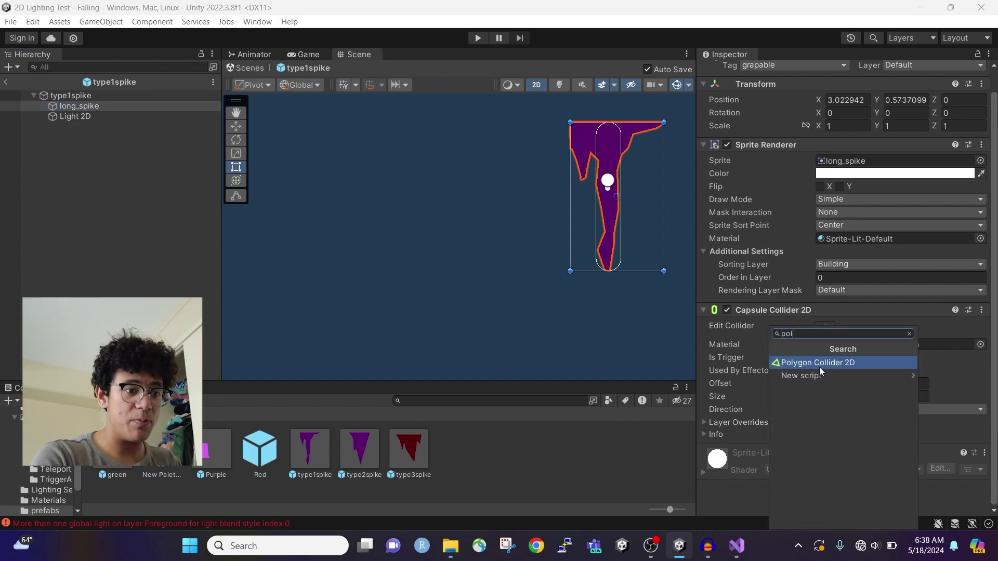
{"action": "left_click", "coordinate": [820, 367]}
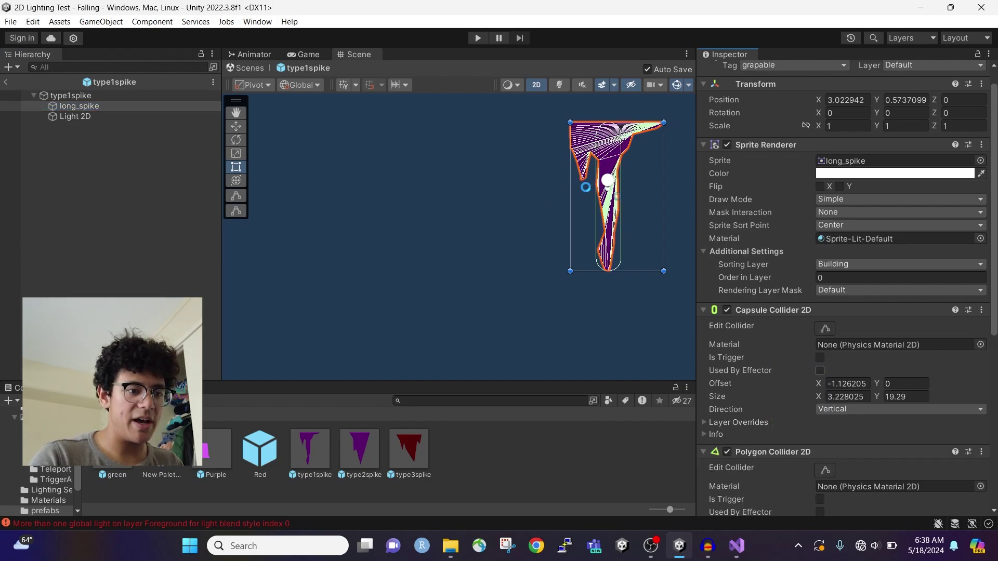
{"action": "scroll", "coordinate": [614, 188], "scroll_direction": "up", "scroll_amount": 5}
{"action": "middle_click_drag", "start_coordinate": [635, 190], "coordinate": [435, 276]}
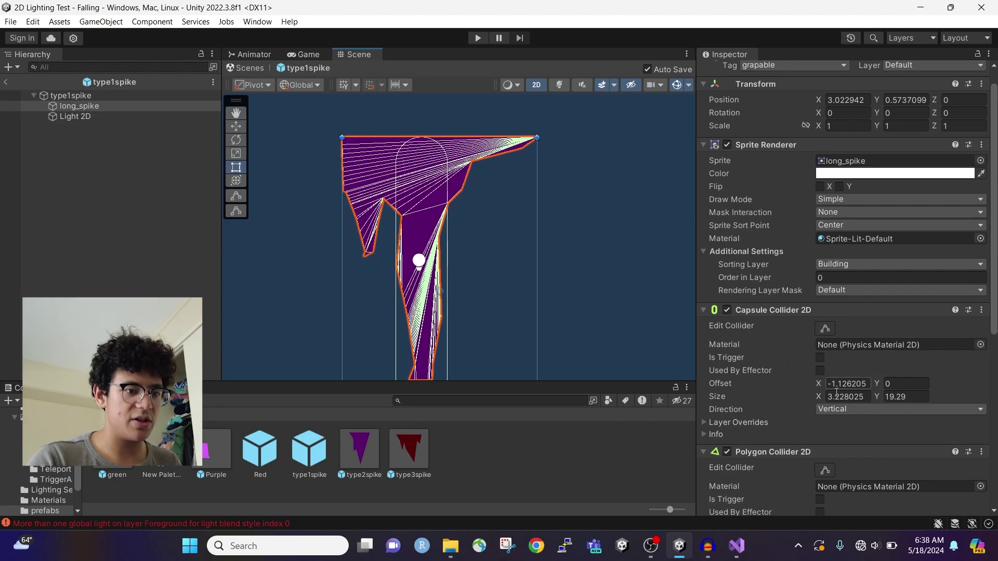
{"action": "scroll", "coordinate": [768, 411], "scroll_direction": "down", "scroll_amount": 5}
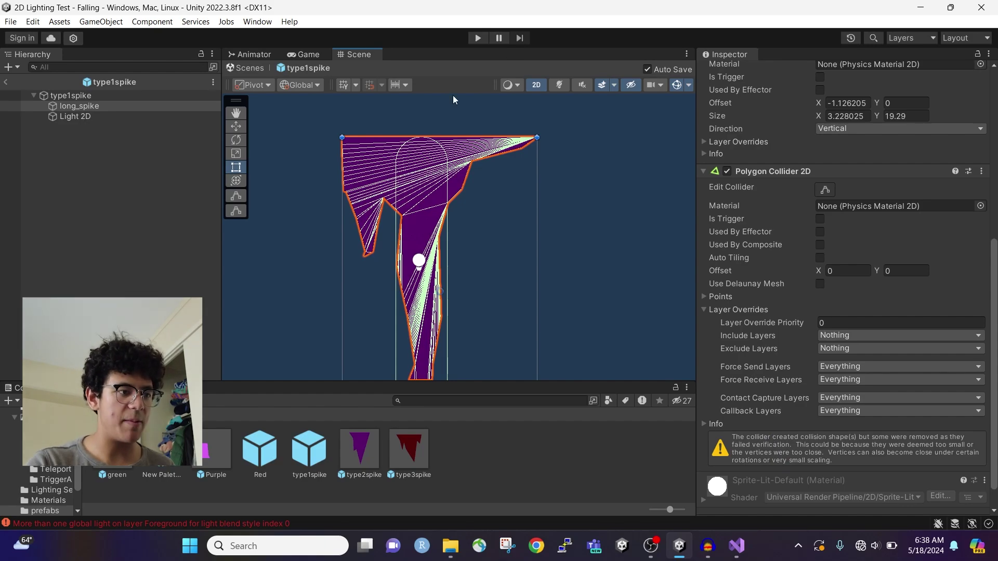
{"action": "scroll", "coordinate": [512, 157], "scroll_direction": "up", "scroll_amount": 8}
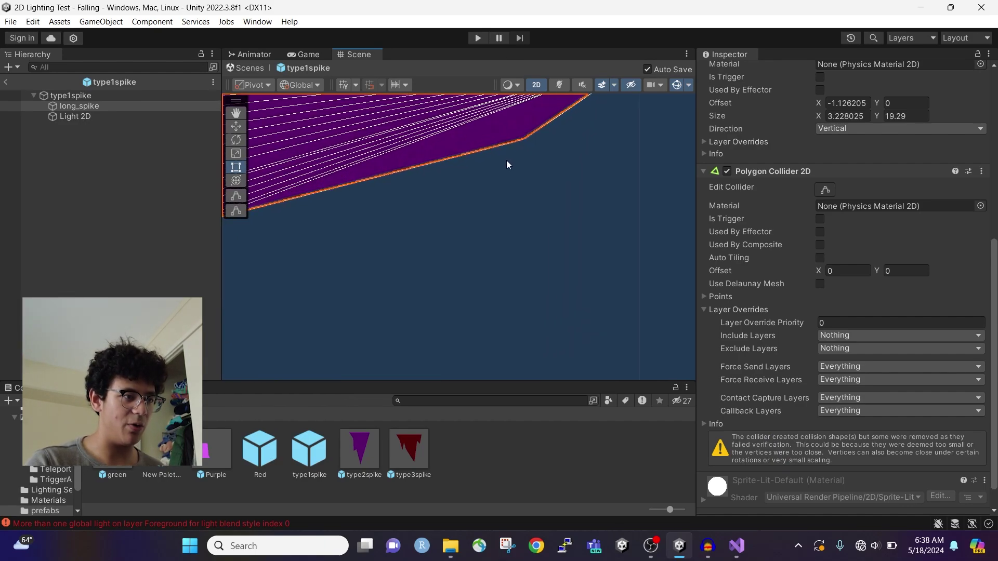
{"action": "scroll", "coordinate": [504, 159], "scroll_direction": "down", "scroll_amount": 10}
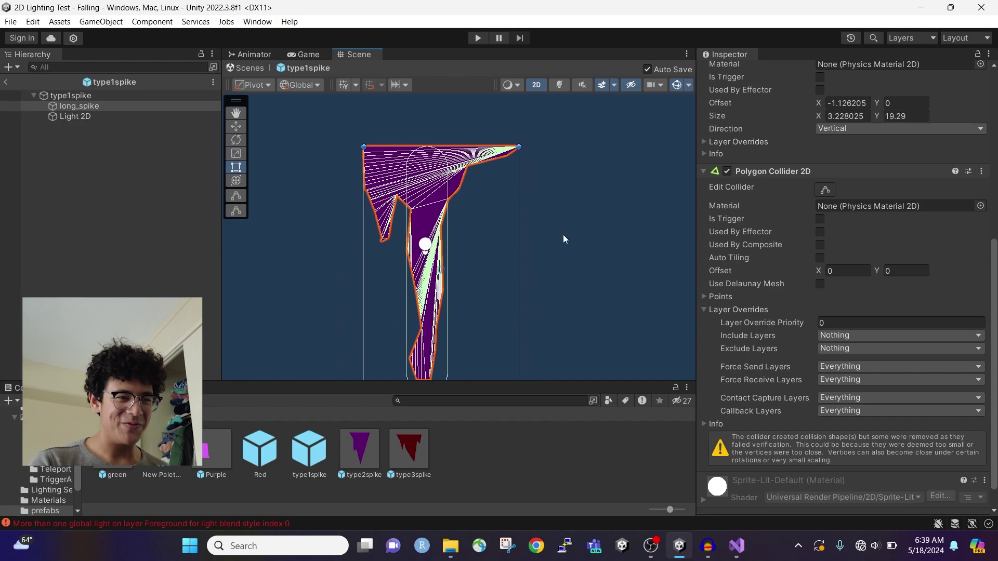
Remove the Polygon Collider 2D again and fold the Capsule Collider 2D settings
{"action": "left_click", "coordinate": [981, 171]}
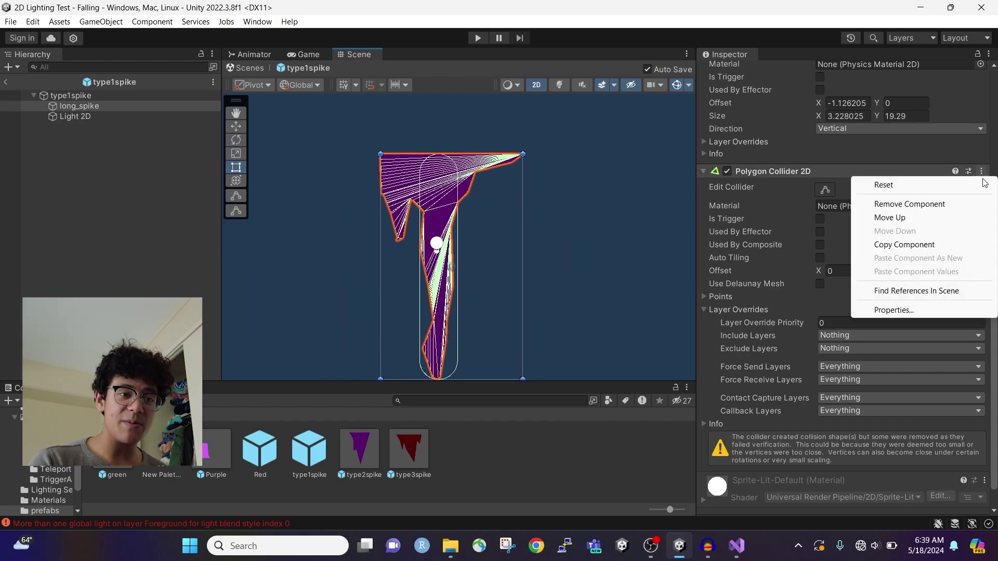
{"action": "left_click", "coordinate": [857, 205]}
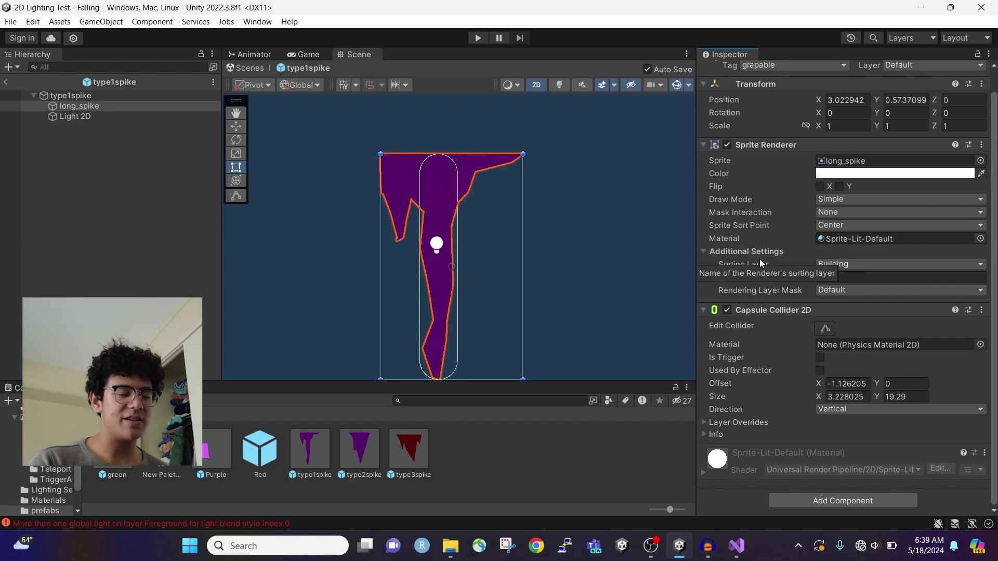
{"action": "left_click", "coordinate": [771, 310]}
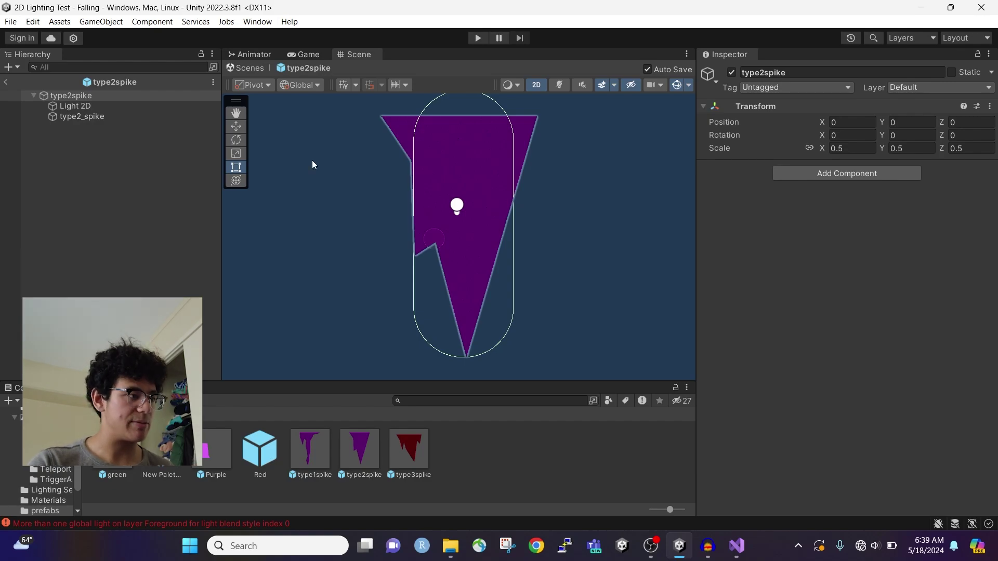
{"action": "left_click", "coordinate": [5, 81]}
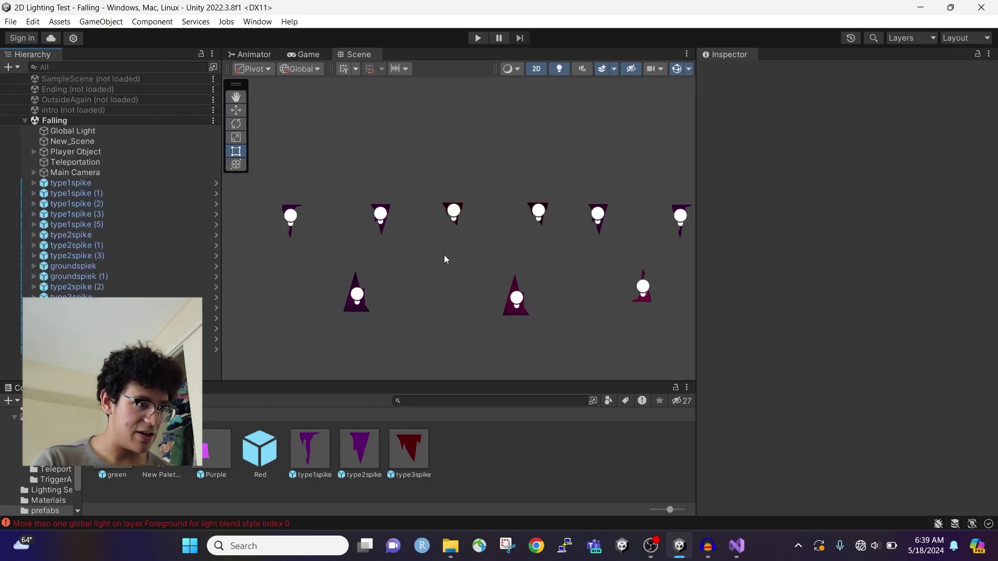
{"action": "scroll", "coordinate": [446, 250], "scroll_direction": "down", "scroll_amount": 3}
{"action": "scroll", "coordinate": [599, 249], "scroll_direction": "up", "scroll_amount": 4}
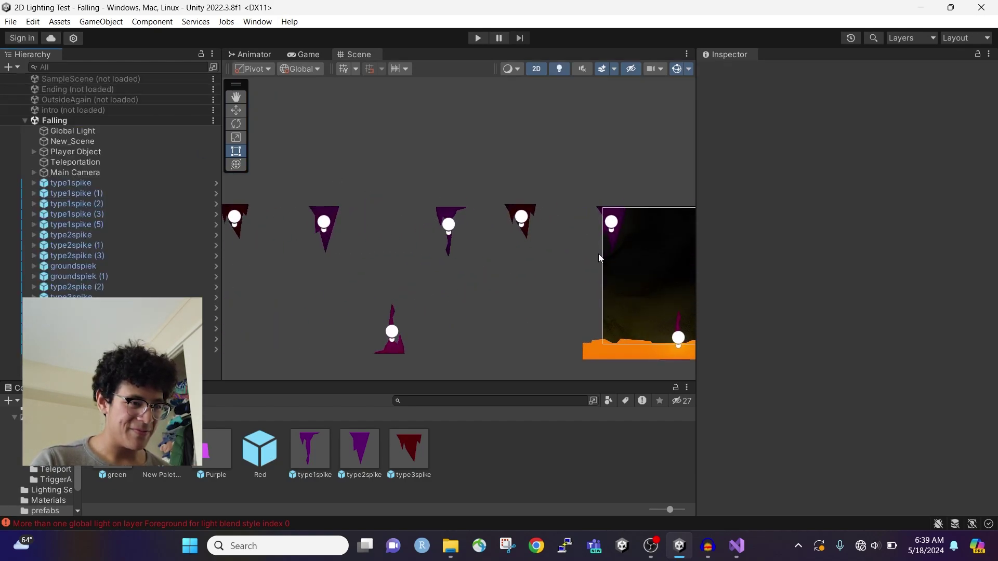
{"action": "scroll", "coordinate": [514, 268], "scroll_direction": "up", "scroll_amount": 5}
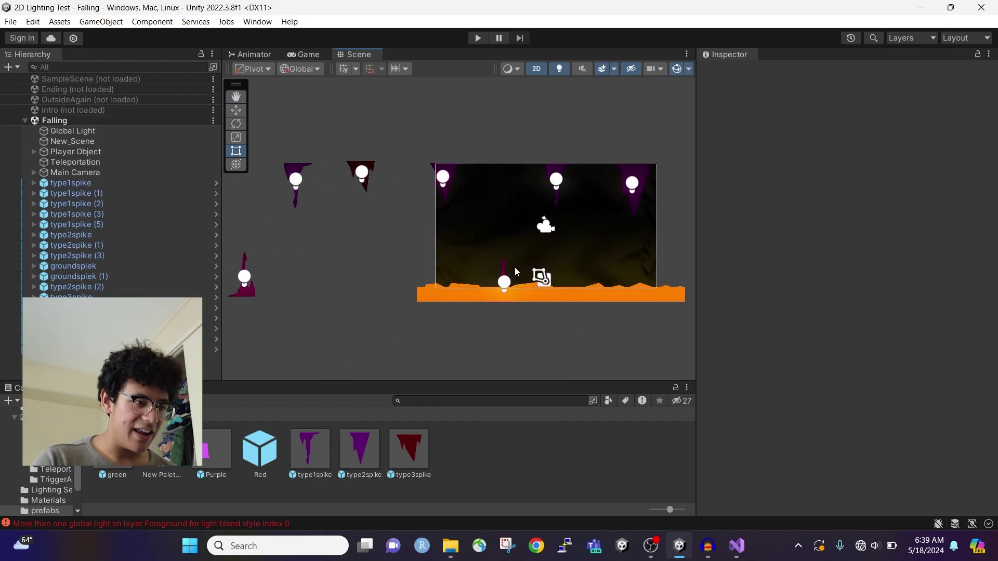
{"action": "left_click", "coordinate": [486, 242]}
{"action": "scroll", "coordinate": [447, 235], "scroll_direction": "up", "scroll_amount": 3}
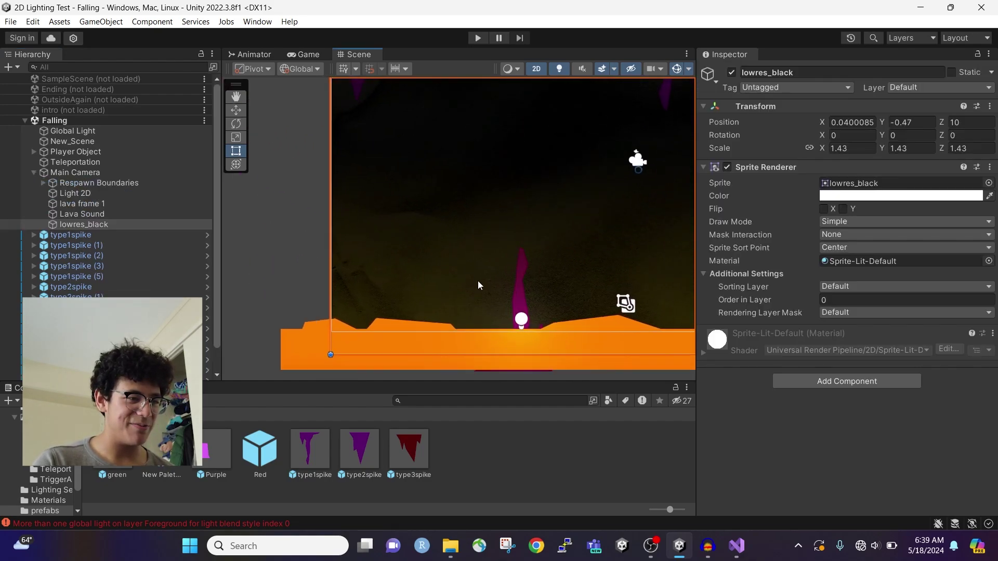
{"action": "scroll", "coordinate": [479, 281], "scroll_direction": "down", "scroll_amount": 3}
{"action": "left_click", "coordinate": [448, 339]}
{"action": "left_click", "coordinate": [451, 333]}
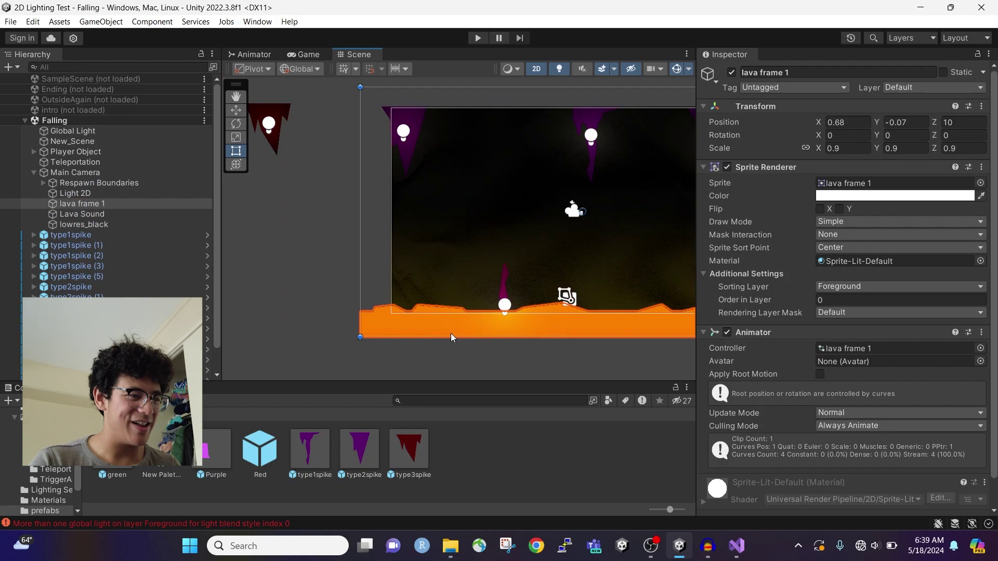
{"action": "left_click", "coordinate": [138, 193]}
{"action": "scroll", "coordinate": [585, 291], "scroll_direction": "down", "scroll_amount": 4}
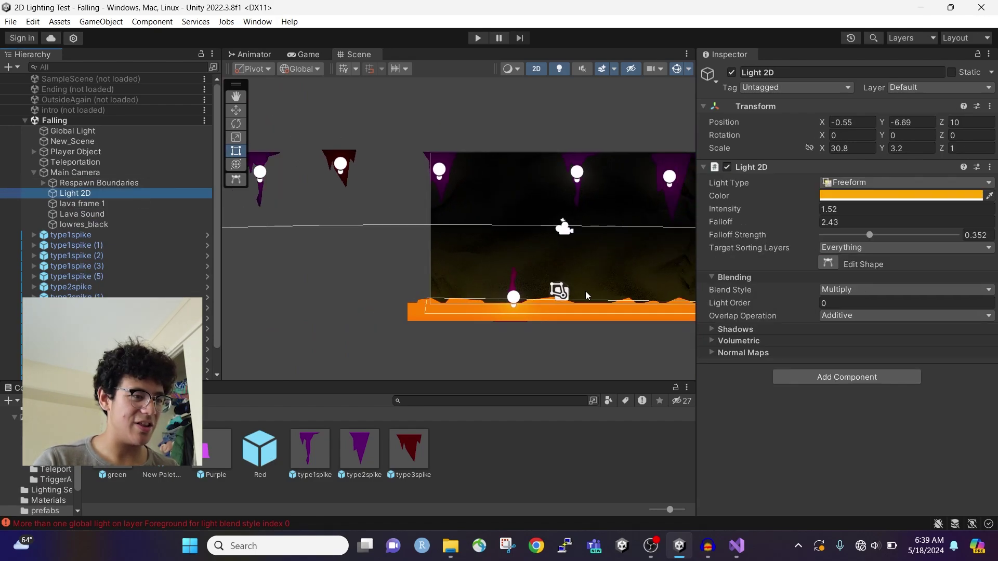
{"action": "middle_click_drag", "start_coordinate": [596, 293], "coordinate": [455, 242]}
{"action": "scroll", "coordinate": [456, 242], "scroll_direction": "up", "scroll_amount": 2}
{"action": "scroll", "coordinate": [453, 245], "scroll_direction": "up", "scroll_amount": 2}
{"action": "scroll", "coordinate": [453, 245], "scroll_direction": "down", "scroll_amount": 2}
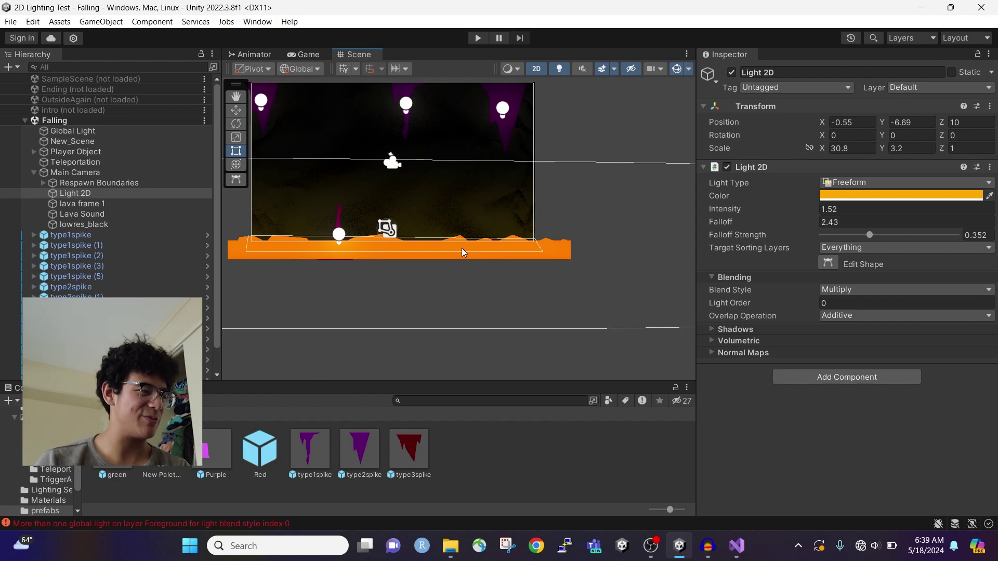
Frame lava frame 1 and scrub its animation clip to about 0:40 in the Animation window
{"action": "left_click", "coordinate": [64, 205]}
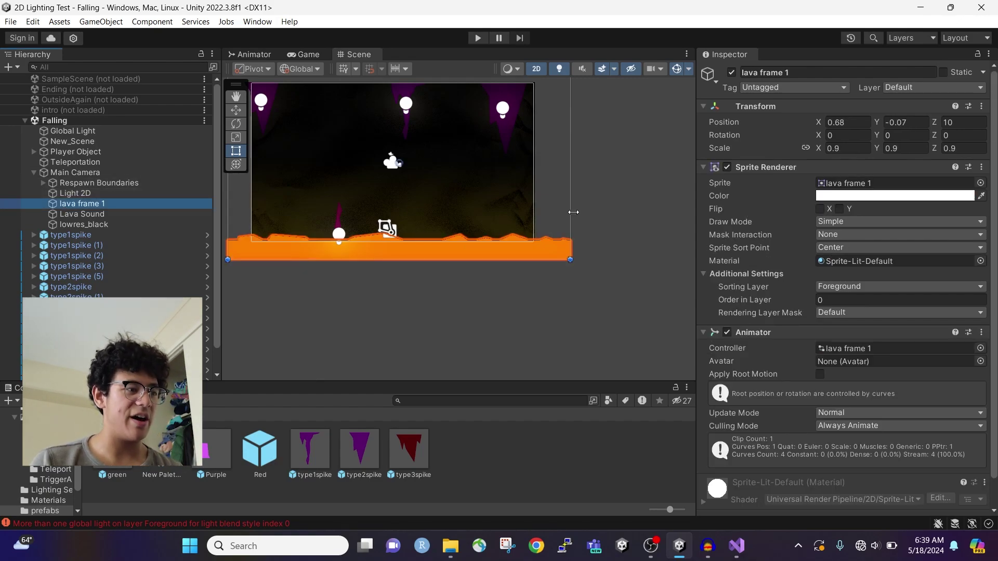
{"action": "key", "text": "f"}
{"action": "key", "text": "ctrl+6"}
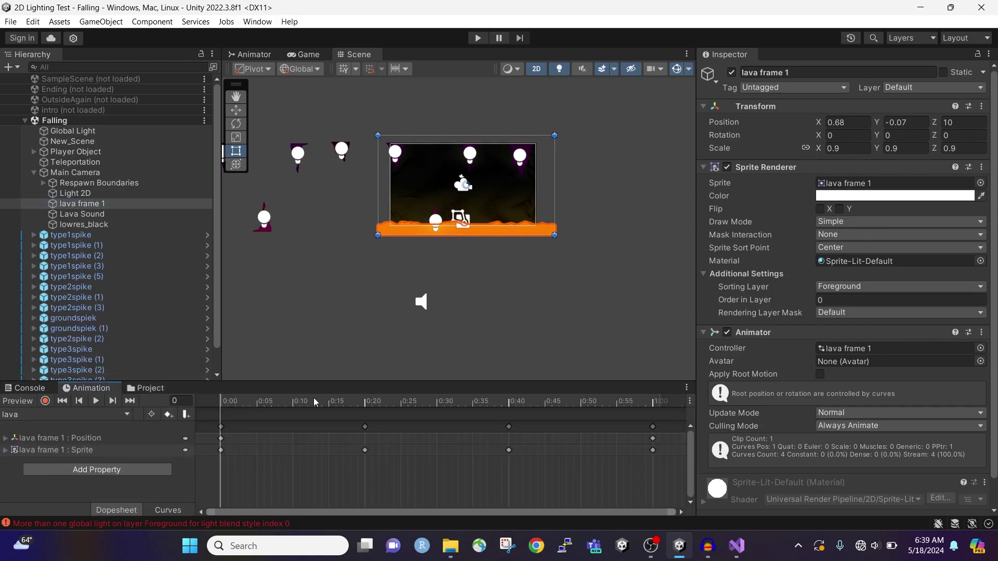
{"action": "left_click_drag", "start_coordinate": [303, 399], "coordinate": [608, 406]}
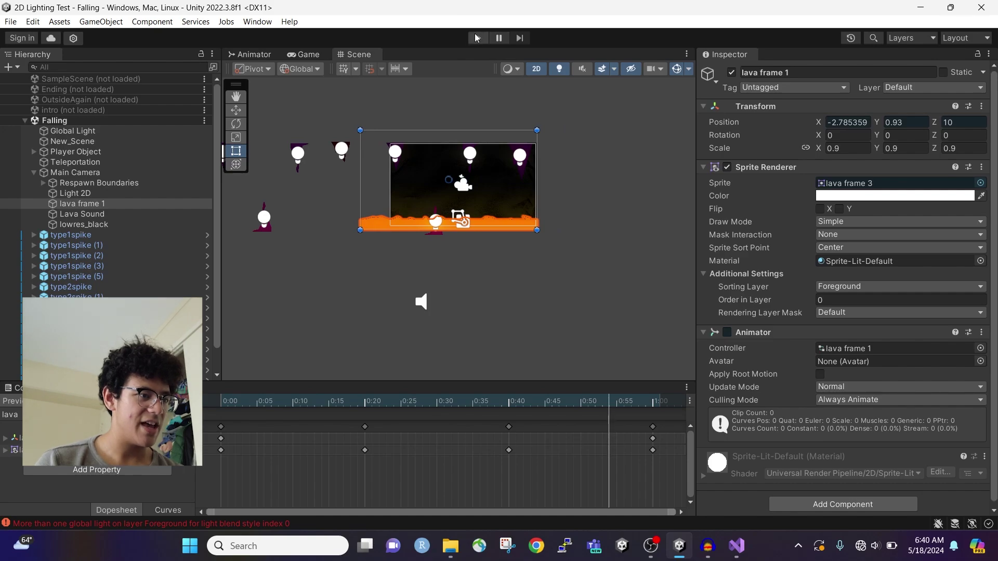
Playtest Falling by grappling the red stalactite out of the lava, then stop and unload Falling
{"action": "left_click", "coordinate": [475, 38]}
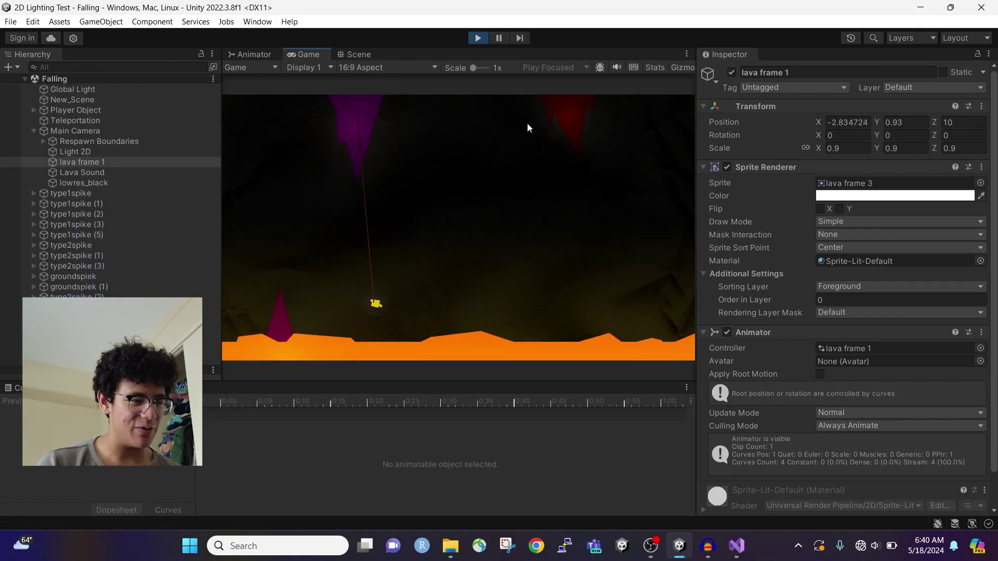
{"action": "left_click", "coordinate": [520, 111]}
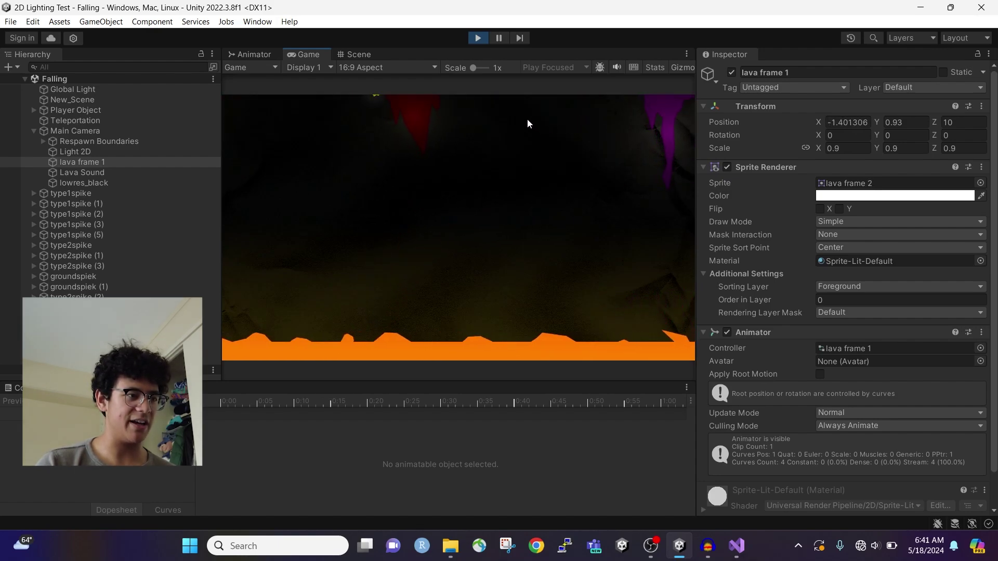
{"action": "left_click", "coordinate": [420, 128]}
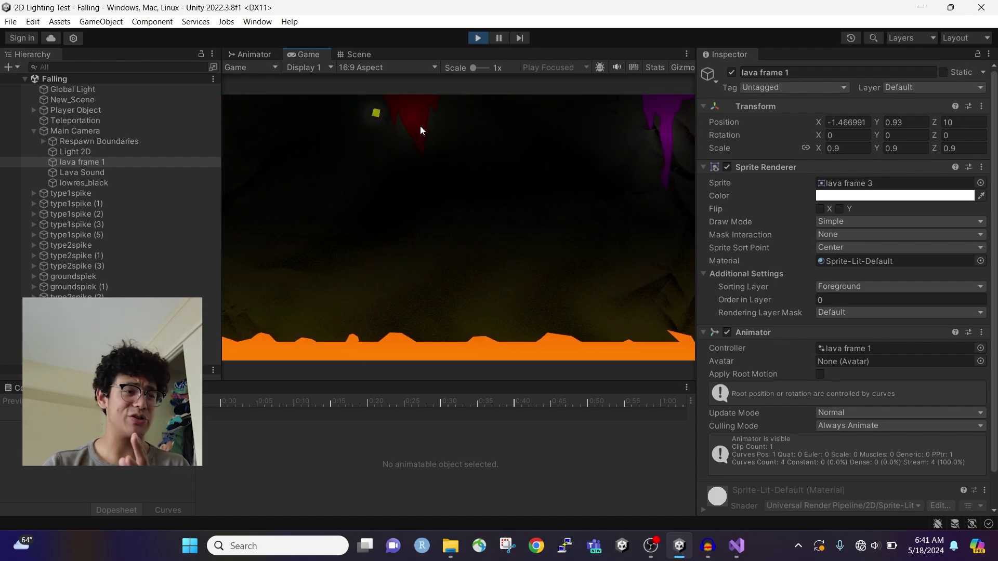
{"action": "left_click", "coordinate": [477, 38]}
{"action": "left_click", "coordinate": [73, 130]}
{"action": "left_click", "coordinate": [204, 120]}
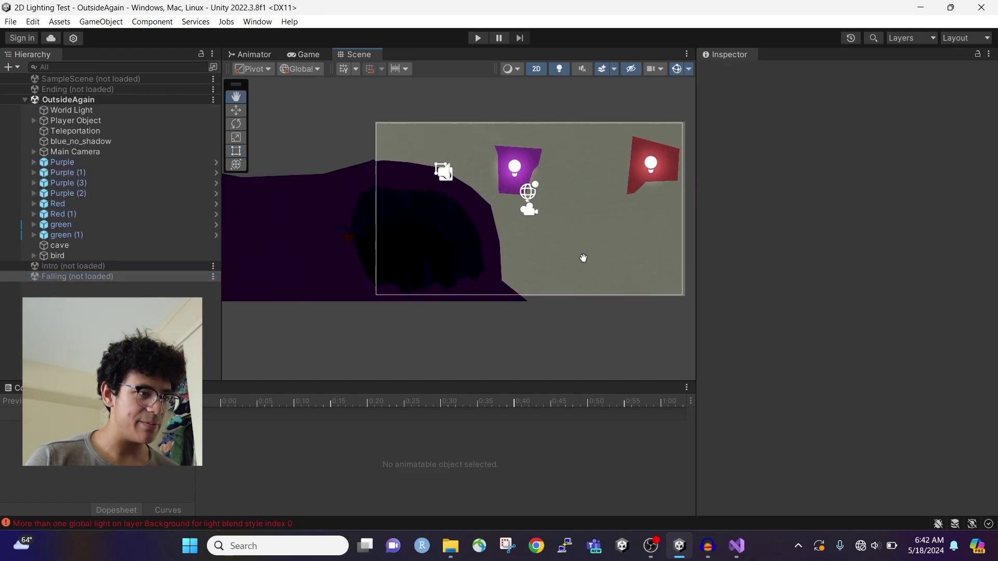
Survey OutsideAgain's lights and inspect blue_no_shadow's Load Scene (Ending) script and trigger Box Collider 2D
{"action": "scroll", "coordinate": [397, 252], "scroll_direction": "down", "scroll_amount": 5}
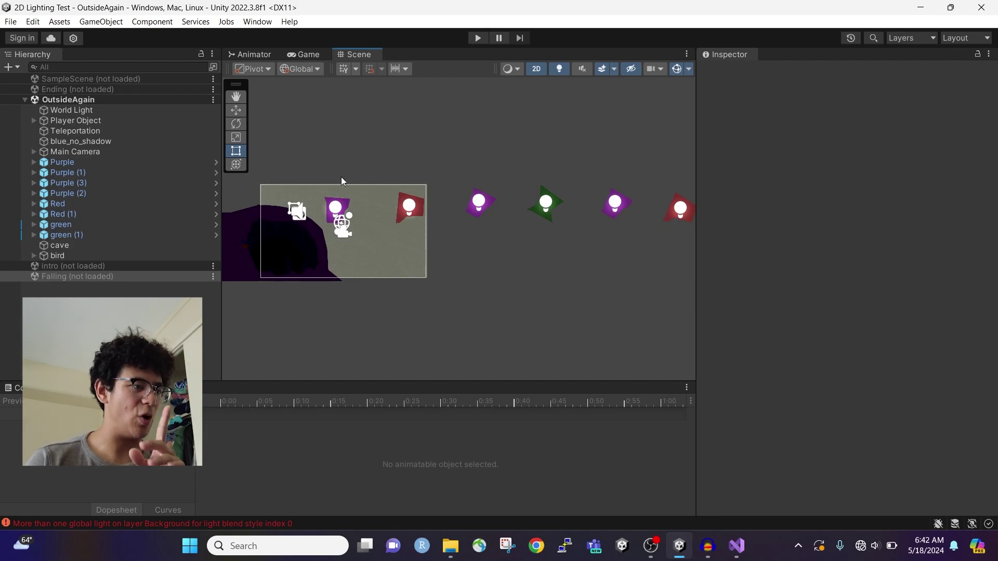
{"action": "scroll", "coordinate": [344, 236], "scroll_direction": "up", "scroll_amount": 1}
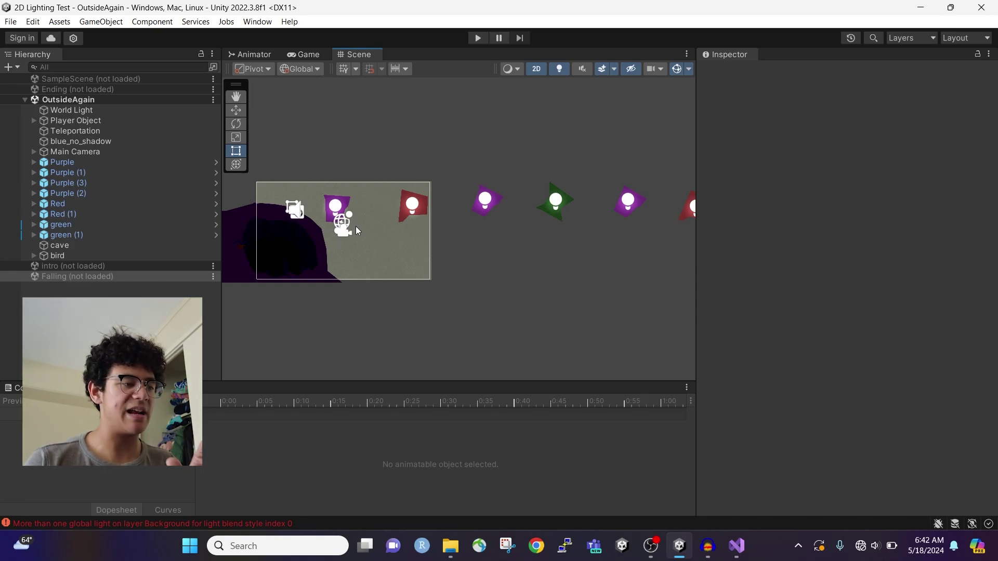
{"action": "scroll", "coordinate": [335, 203], "scroll_direction": "up", "scroll_amount": 5}
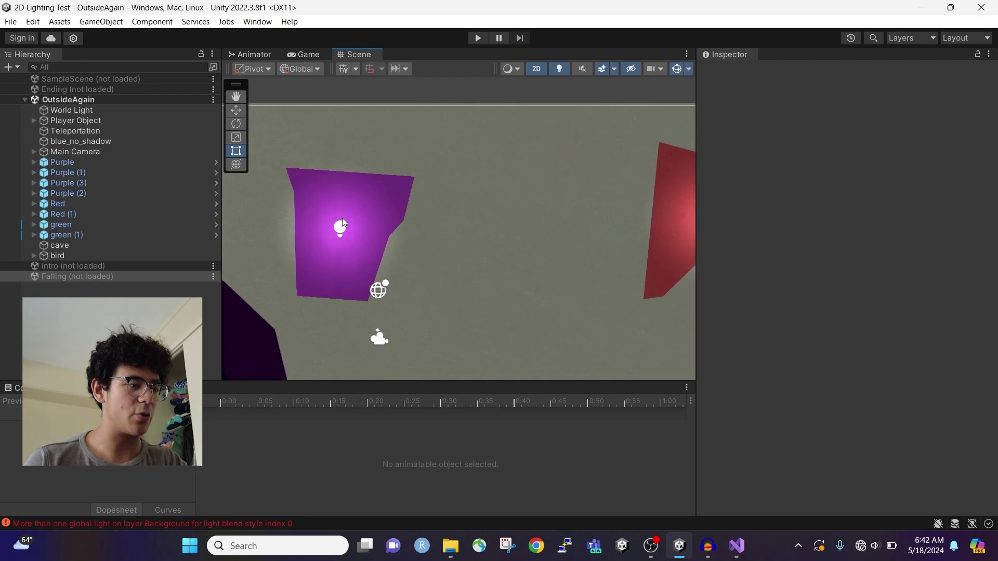
{"action": "scroll", "coordinate": [343, 219], "scroll_direction": "up", "scroll_amount": 2}
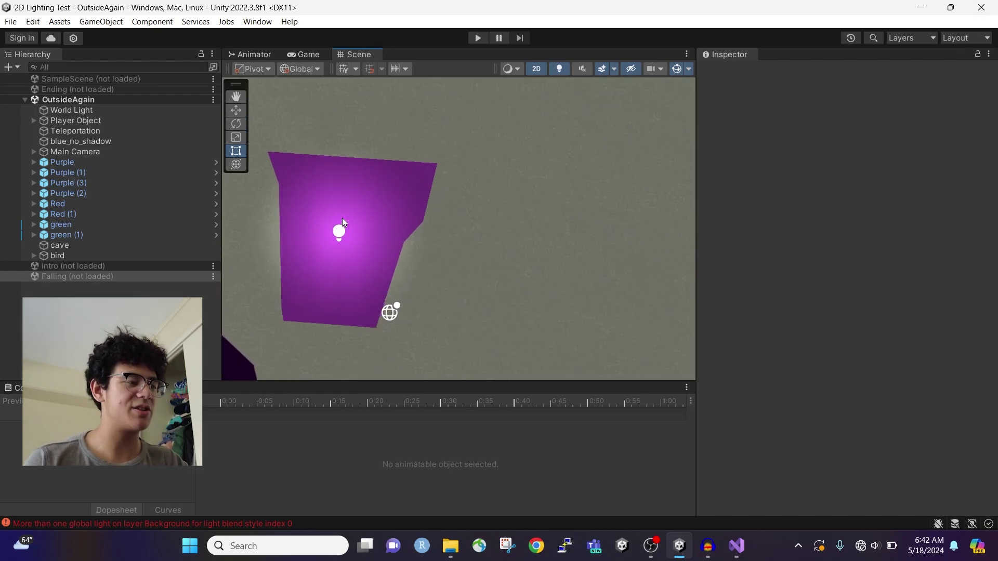
{"action": "scroll", "coordinate": [499, 245], "scroll_direction": "down", "scroll_amount": 8}
{"action": "left_click", "coordinate": [489, 207]}
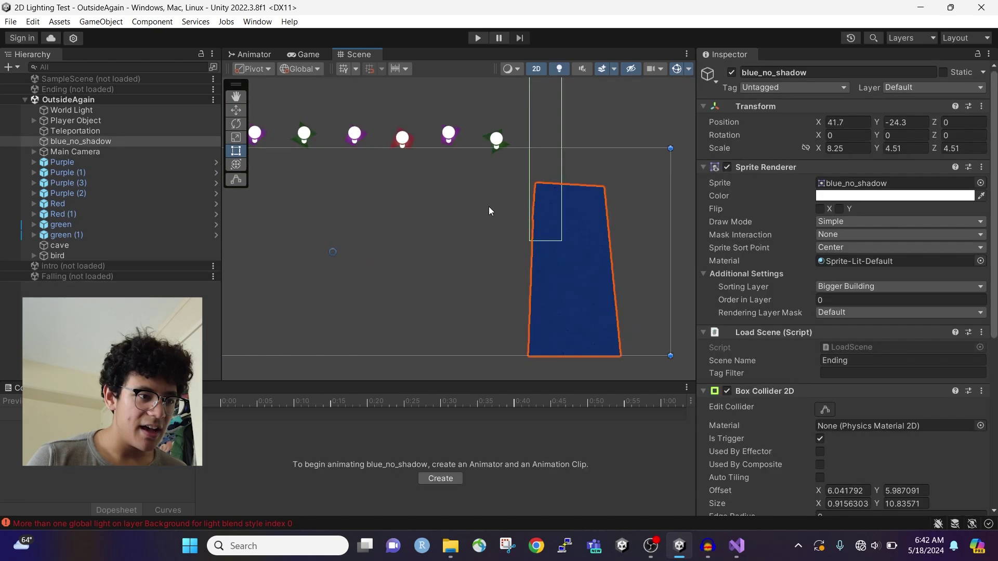
{"action": "scroll", "coordinate": [608, 128], "scroll_direction": "up", "scroll_amount": 3}
{"action": "middle_click_drag", "start_coordinate": [562, 141], "coordinate": [556, 258]}
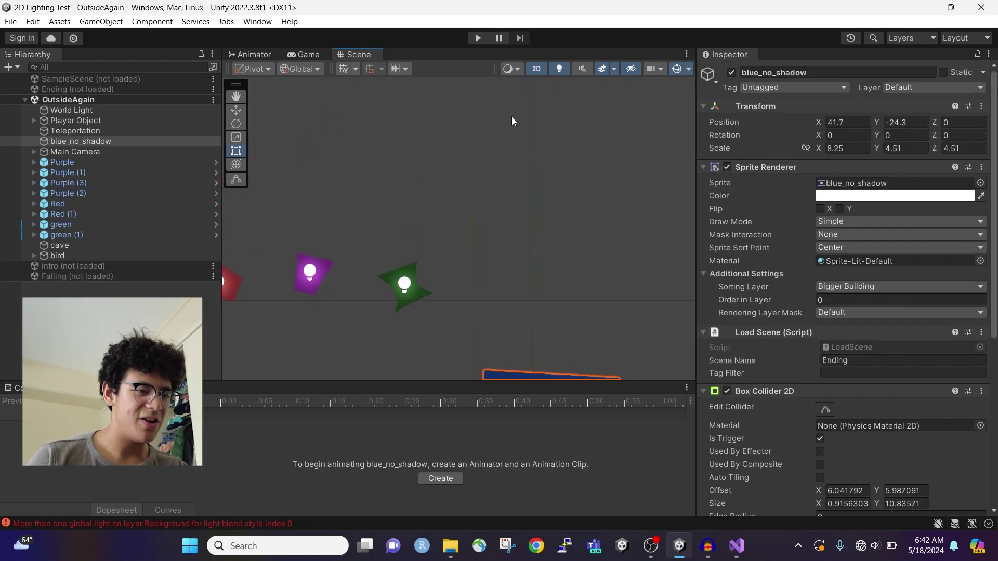
{"action": "scroll", "coordinate": [495, 163], "scroll_direction": "down", "scroll_amount": 3}
{"action": "scroll", "coordinate": [789, 432], "scroll_direction": "down", "scroll_amount": 5}
{"action": "scroll", "coordinate": [774, 302], "scroll_direction": "down", "scroll_amount": 3}
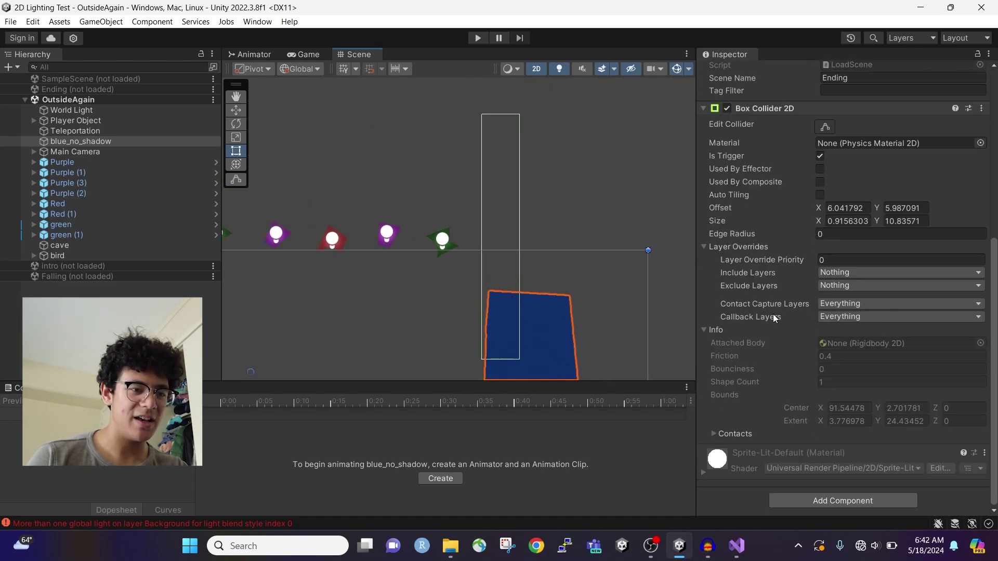
Playtest OutsideAgain, swinging across magenta, red and green blocks onto the blue block, then view Ending's layout
{"action": "left_click", "coordinate": [476, 40]}
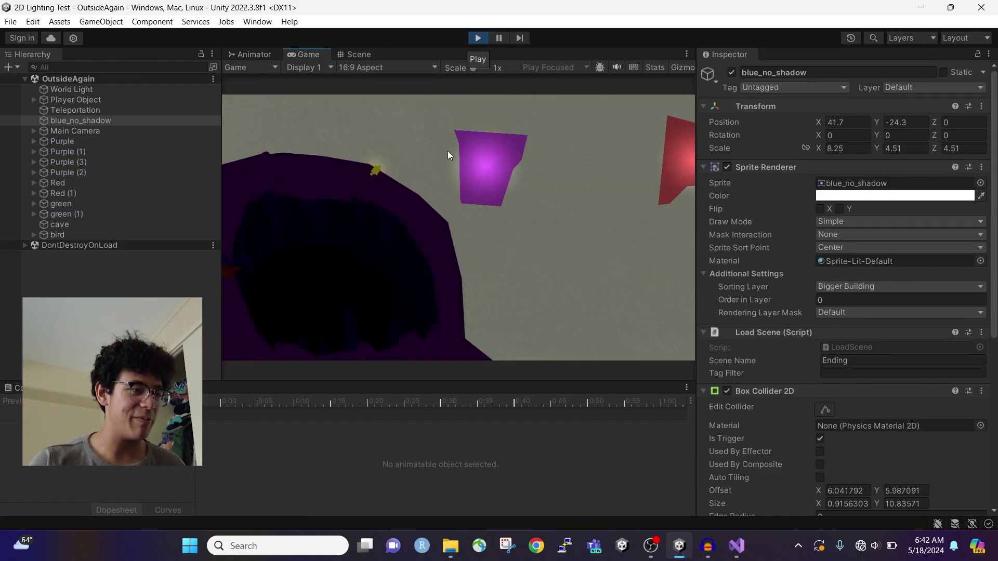
{"action": "left_click", "coordinate": [492, 166]}
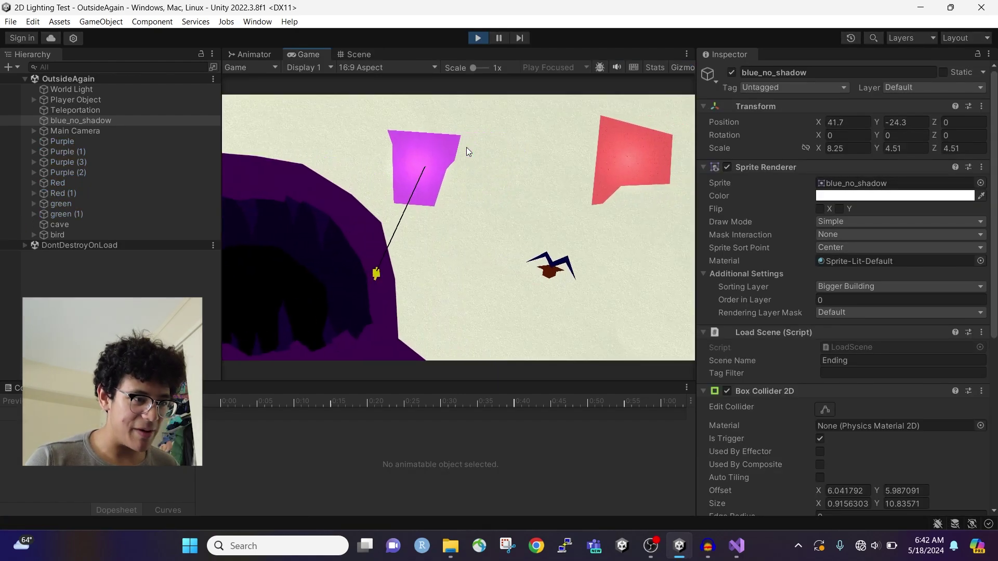
{"action": "left_click", "coordinate": [484, 153]}
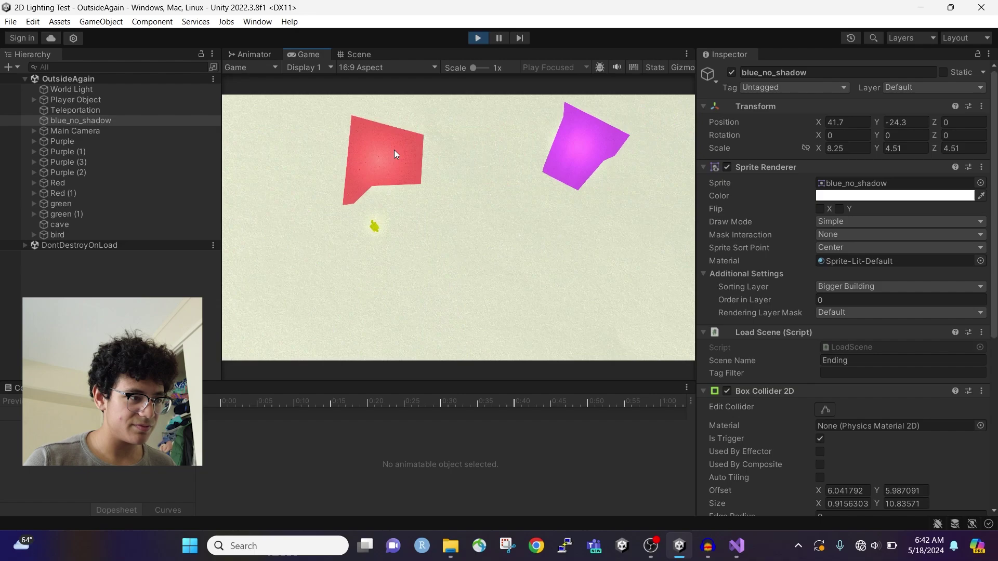
{"action": "left_click", "coordinate": [450, 132]}
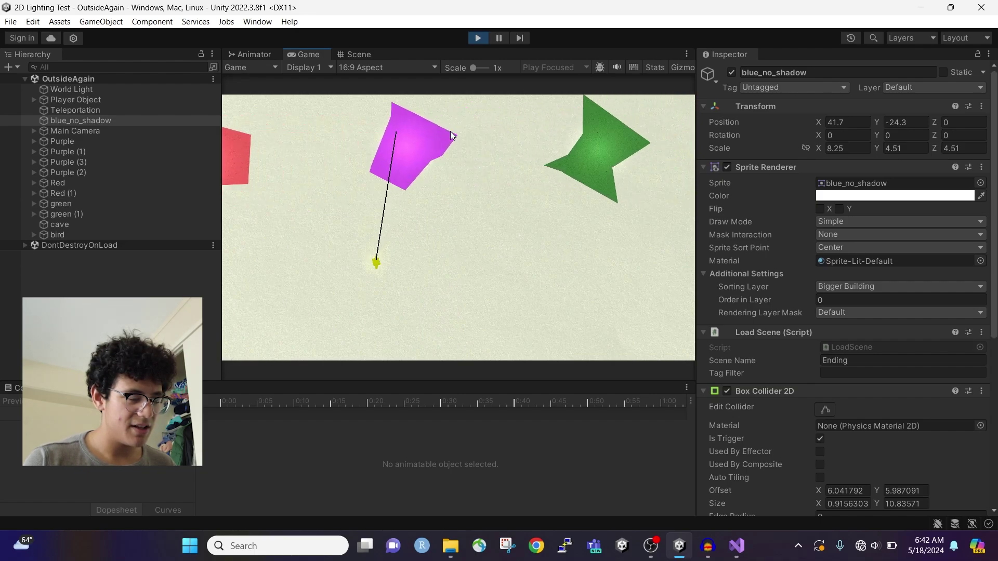
{"action": "left_click", "coordinate": [453, 146]}
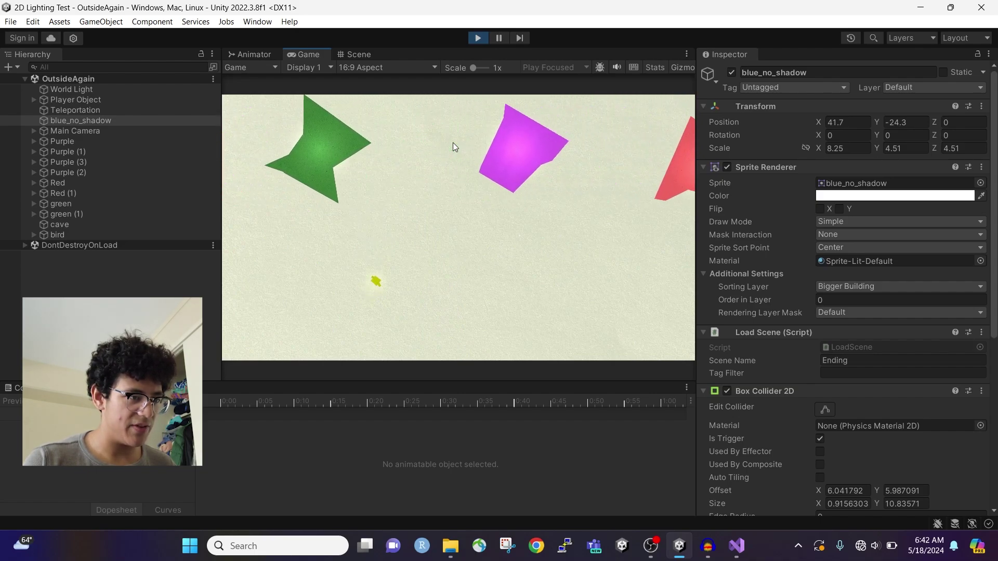
{"action": "left_click", "coordinate": [453, 147]}
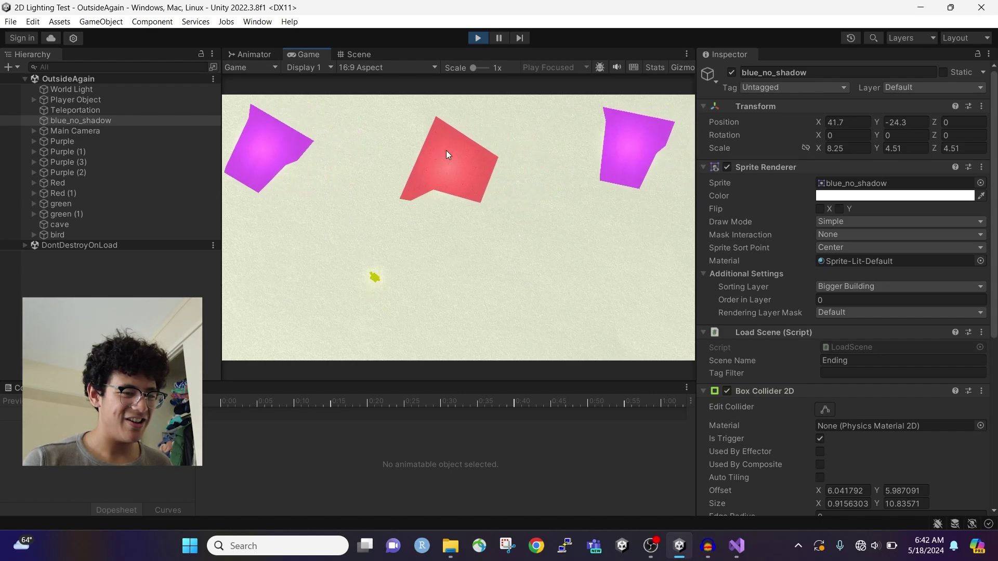
{"action": "left_click", "coordinate": [446, 152]}
{"action": "left_click", "coordinate": [448, 147]}
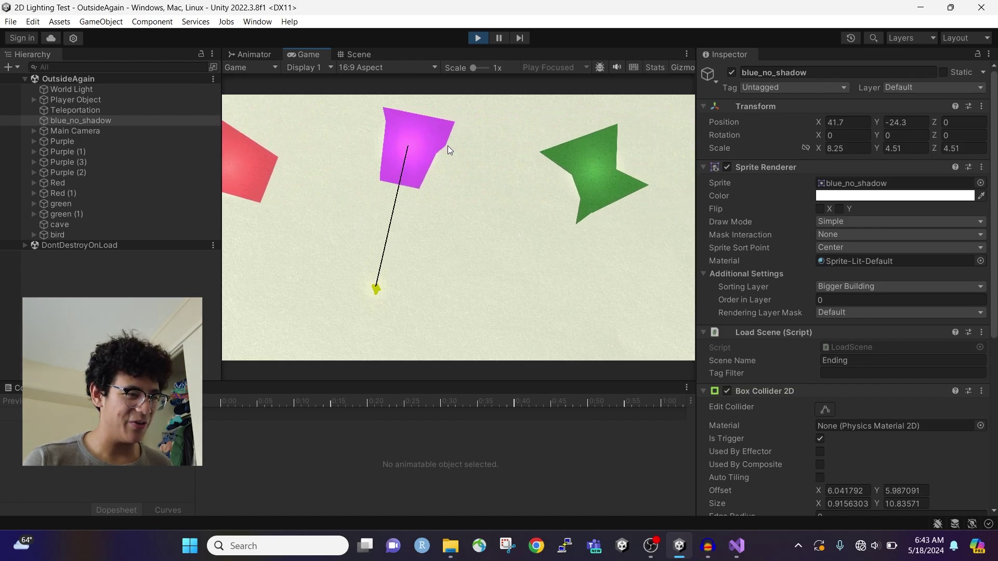
{"action": "left_click", "coordinate": [439, 152]}
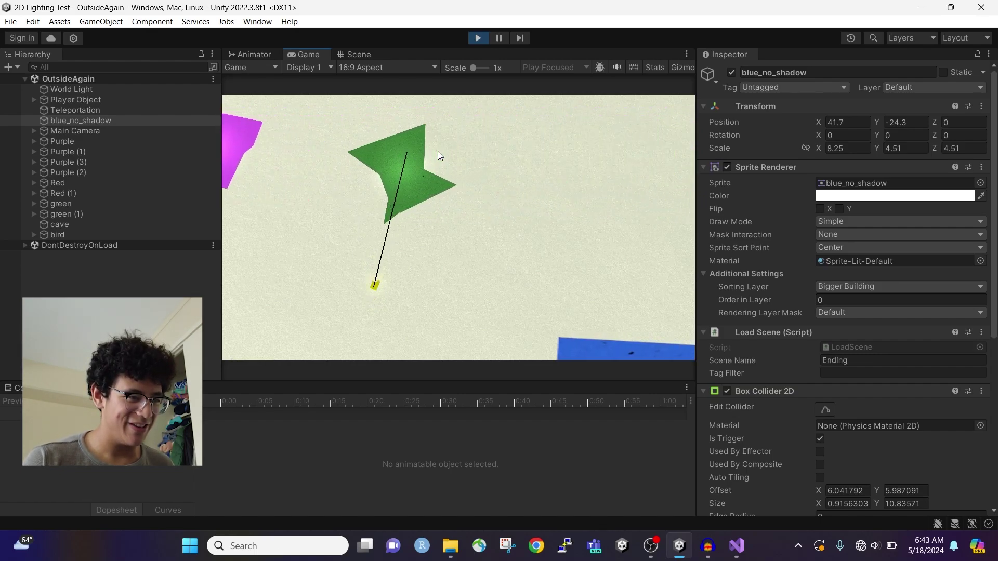
{"action": "left_click", "coordinate": [437, 156]}
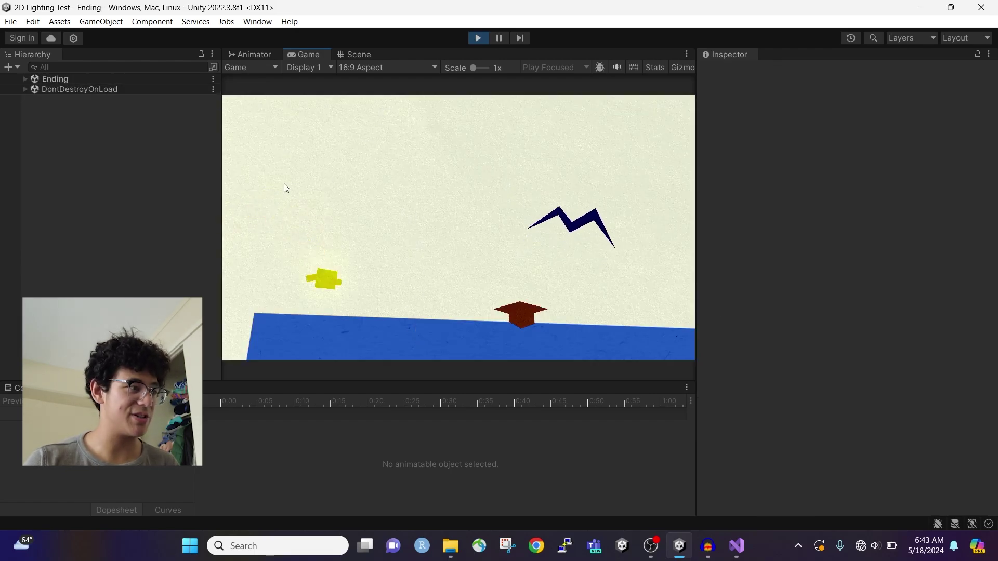
{"action": "left_click", "coordinate": [359, 55]}
Zoom and pan over the Ending scene's bed artwork and list its objects in the Hierarchy
{"action": "scroll", "coordinate": [435, 160], "scroll_direction": "down", "scroll_amount": 5}
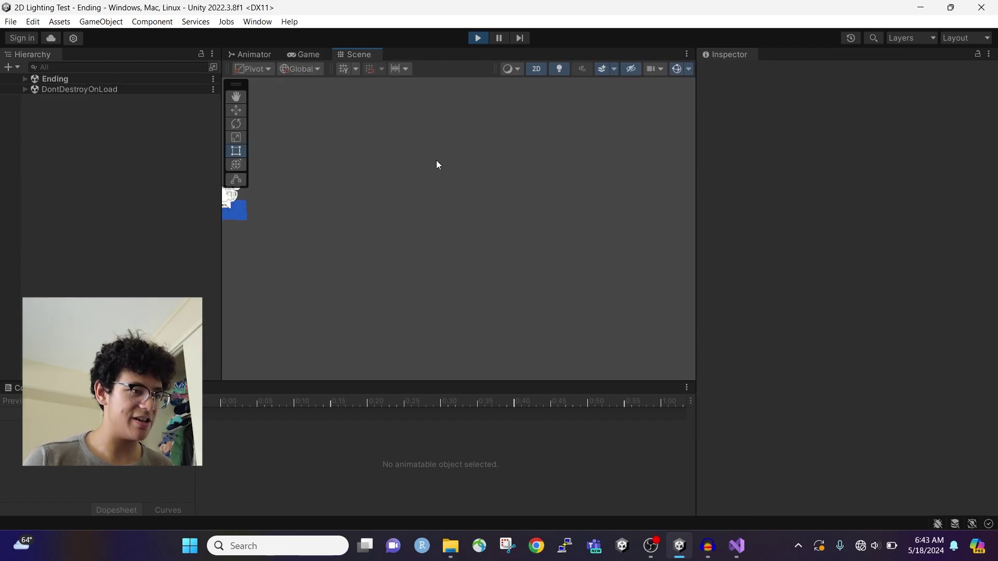
{"action": "scroll", "coordinate": [300, 175], "scroll_direction": "up", "scroll_amount": 5}
{"action": "scroll", "coordinate": [307, 138], "scroll_direction": "up", "scroll_amount": 8}
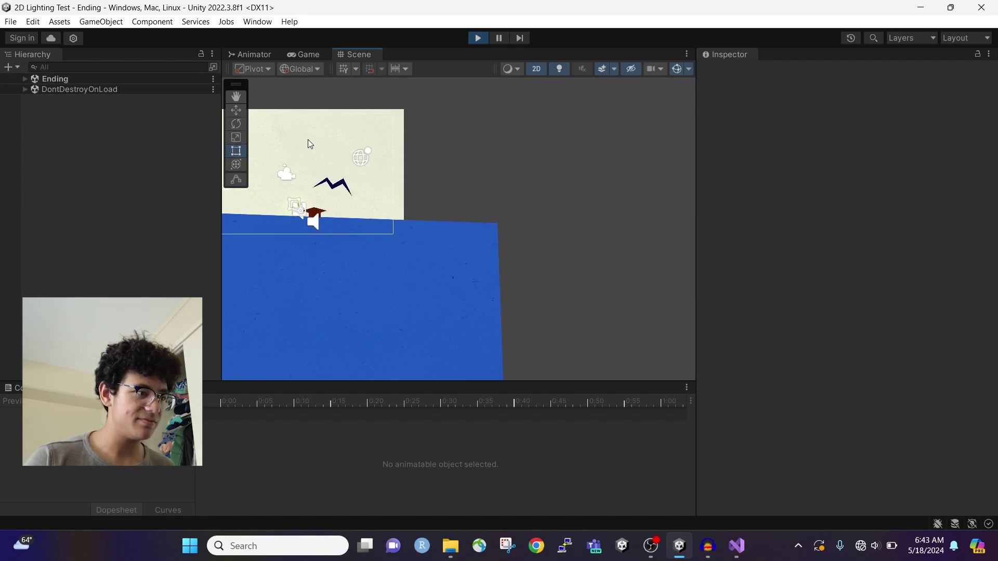
{"action": "scroll", "coordinate": [459, 191], "scroll_direction": "up", "scroll_amount": 1}
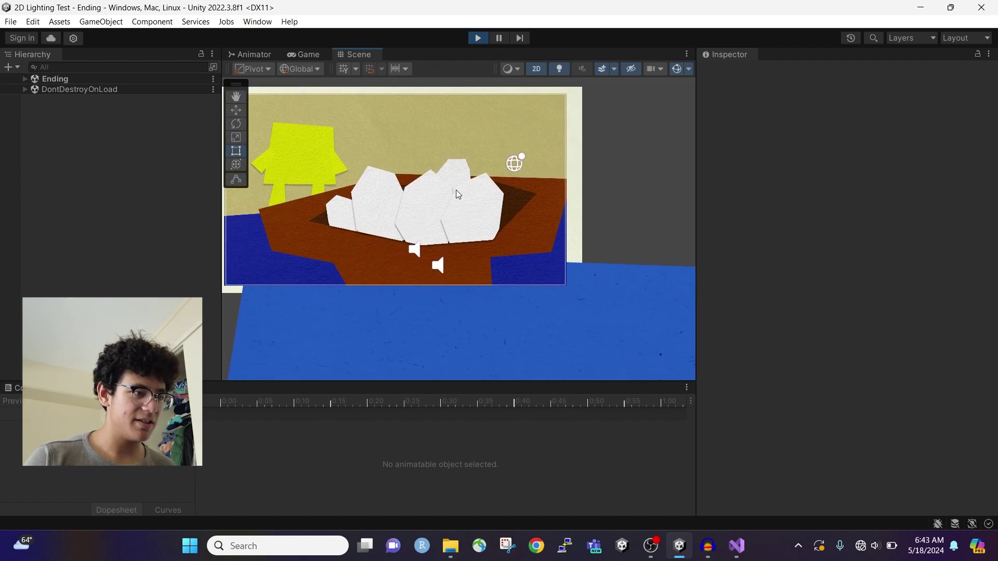
{"action": "middle_click_drag", "start_coordinate": [450, 195], "coordinate": [504, 204]}
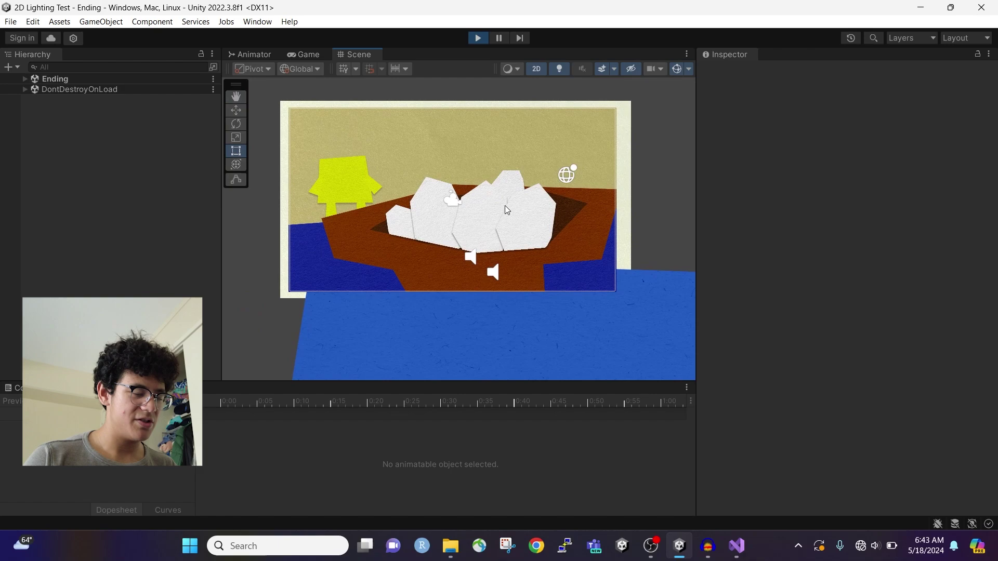
{"action": "left_click", "coordinate": [24, 79]}
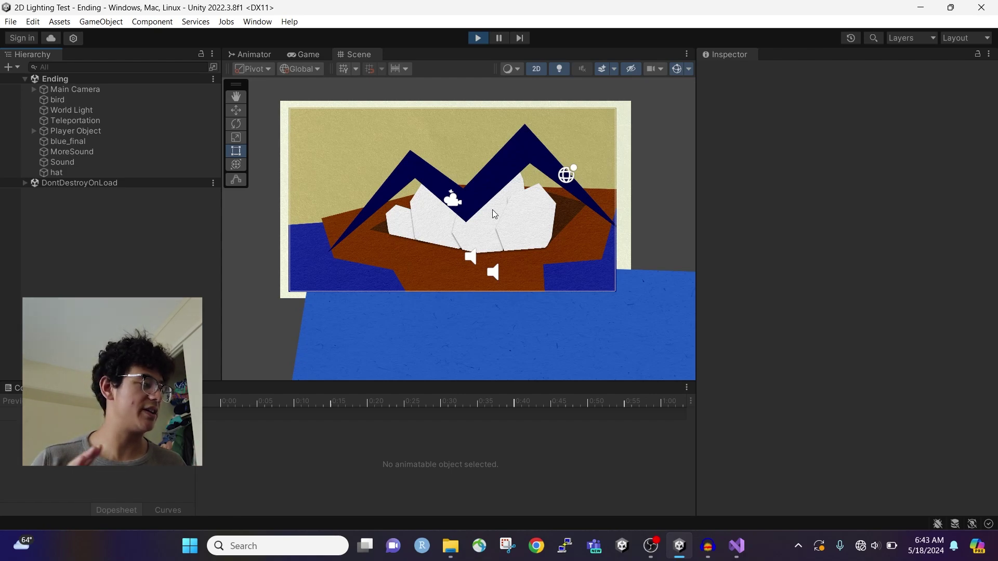
{"action": "scroll", "coordinate": [514, 179], "scroll_direction": "up", "scroll_amount": 2}
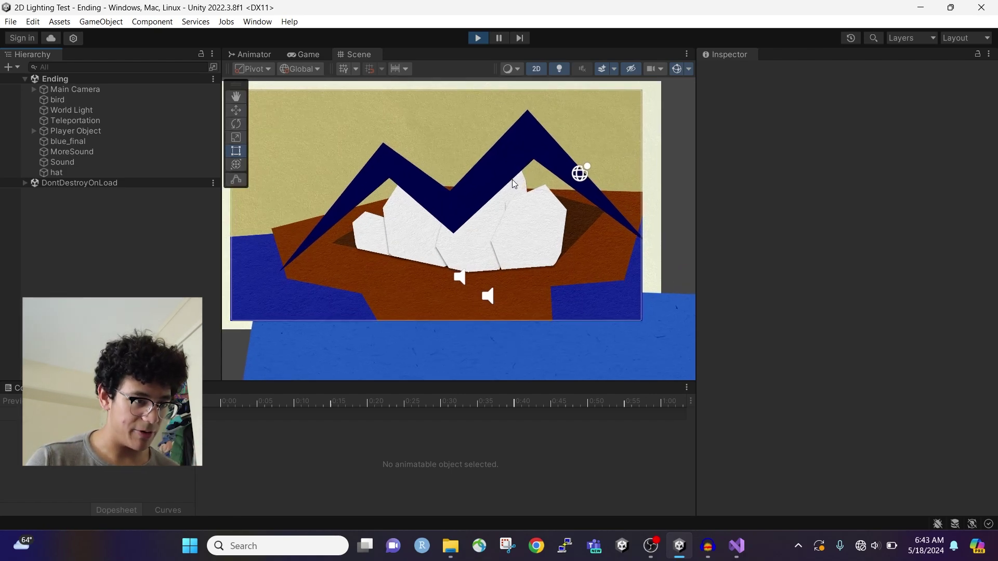
{"action": "scroll", "coordinate": [676, 343], "scroll_direction": "up", "scroll_amount": 10}
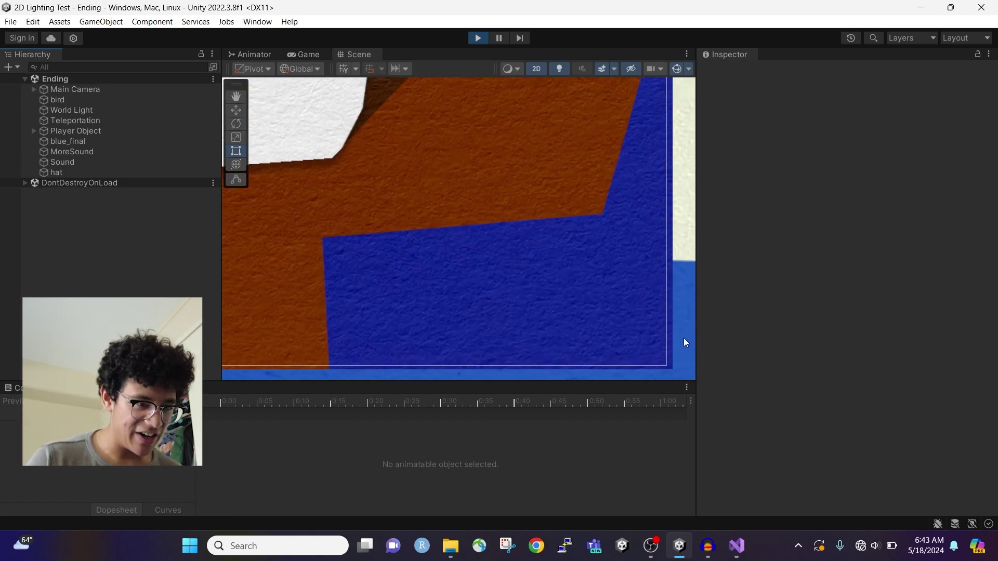
{"action": "scroll", "coordinate": [683, 340], "scroll_direction": "down", "scroll_amount": 10}
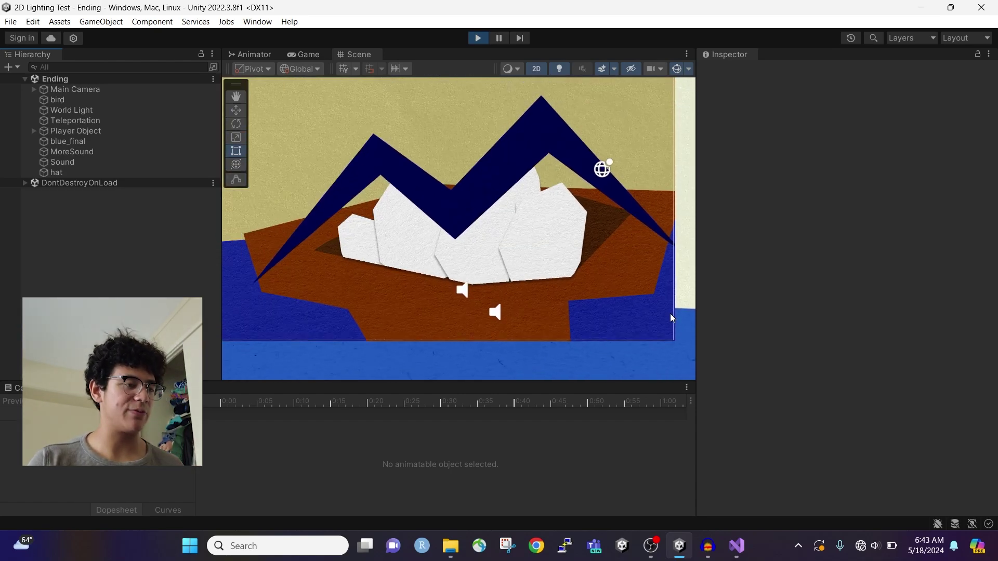
{"action": "scroll", "coordinate": [551, 268], "scroll_direction": "down", "scroll_amount": 2}
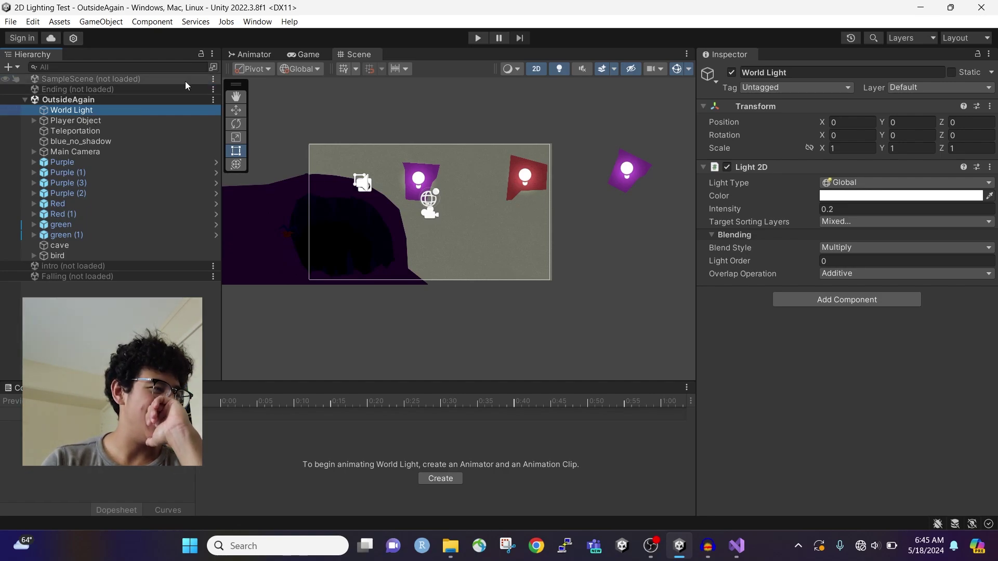
Open the project-wide search from the OutsideAgain scene, then close it and return to the level
{"action": "left_click", "coordinate": [213, 100]}
{"action": "left_click", "coordinate": [212, 68]}
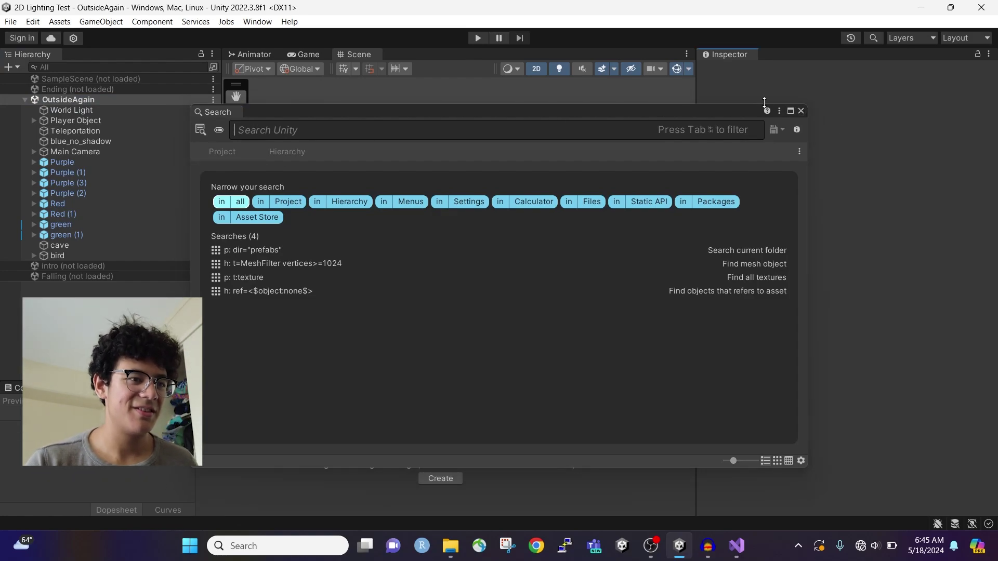
{"action": "left_click", "coordinate": [801, 111]}
{"action": "scroll", "coordinate": [395, 205], "scroll_direction": "up", "scroll_amount": 5}
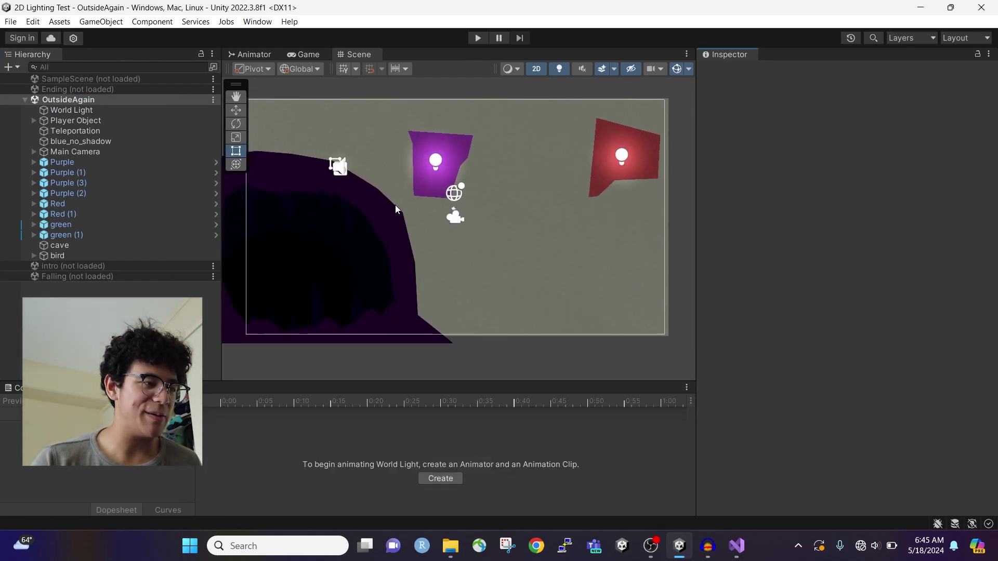
{"action": "scroll", "coordinate": [395, 205], "scroll_direction": "down", "scroll_amount": 3}
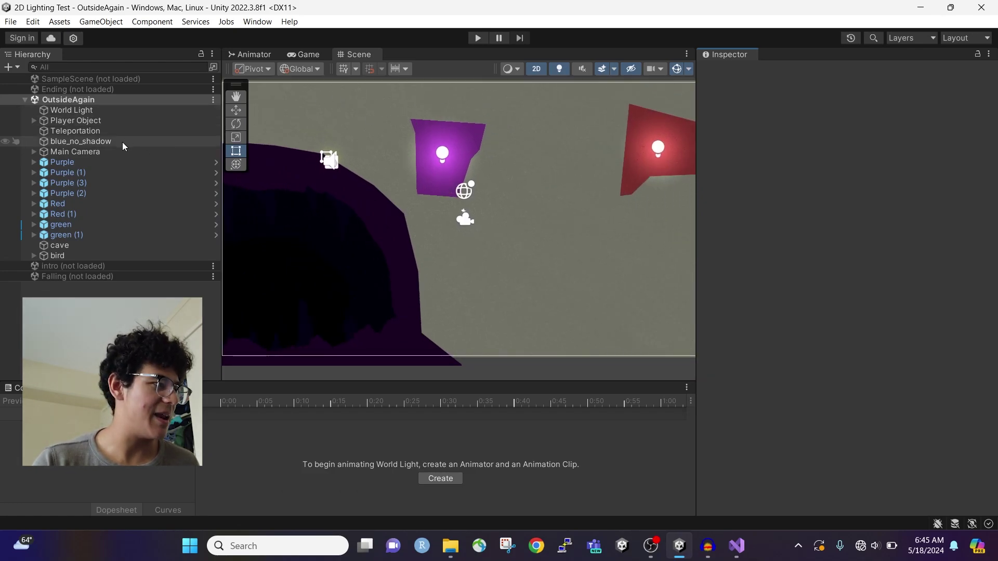
Select the Ending scene and collapse the OutsideAgain scene's object list in the Hierarchy
{"action": "left_click", "coordinate": [136, 87]}
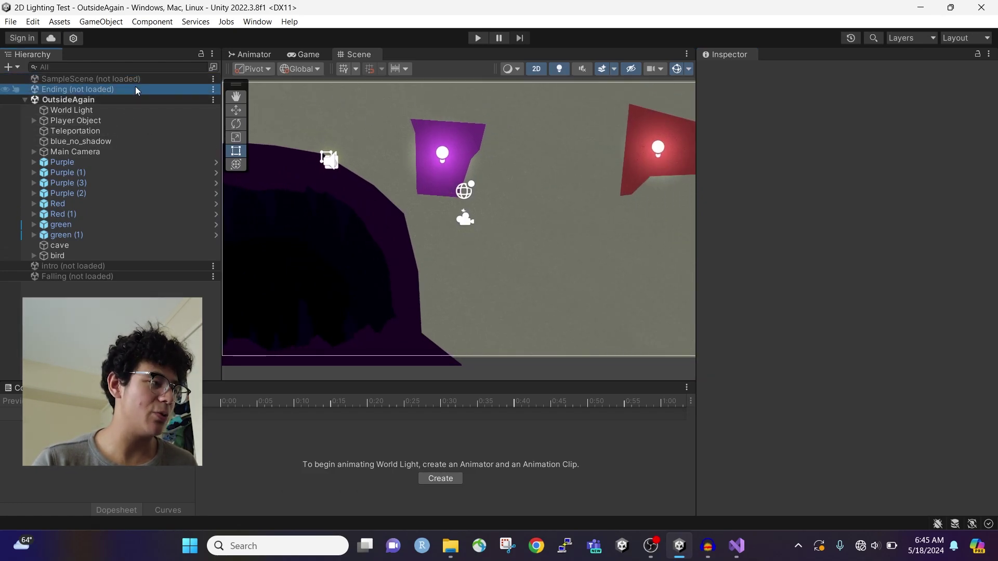
{"action": "left_click", "coordinate": [124, 96]}
{"action": "left_click", "coordinate": [130, 86]}
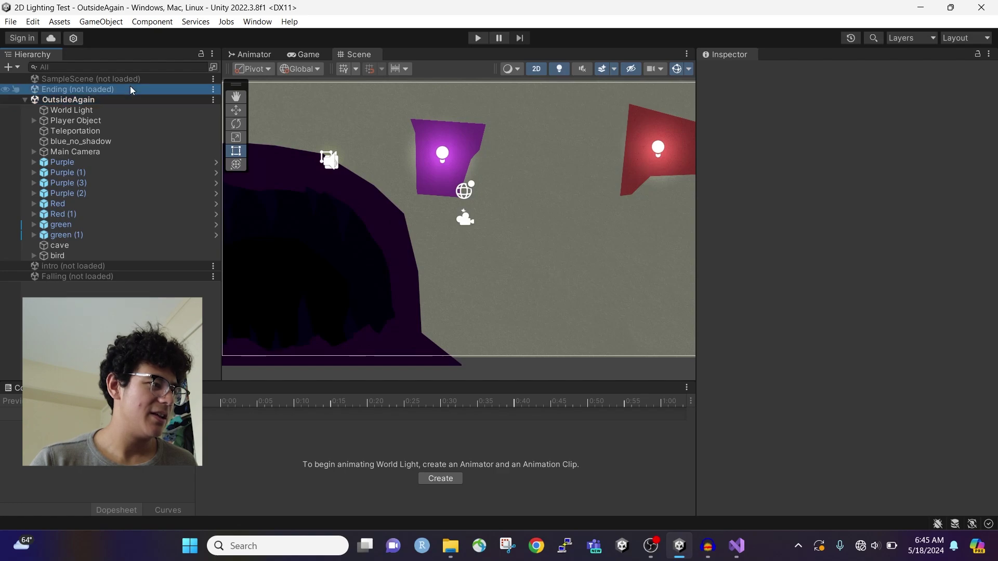
{"action": "left_click", "coordinate": [25, 100]}
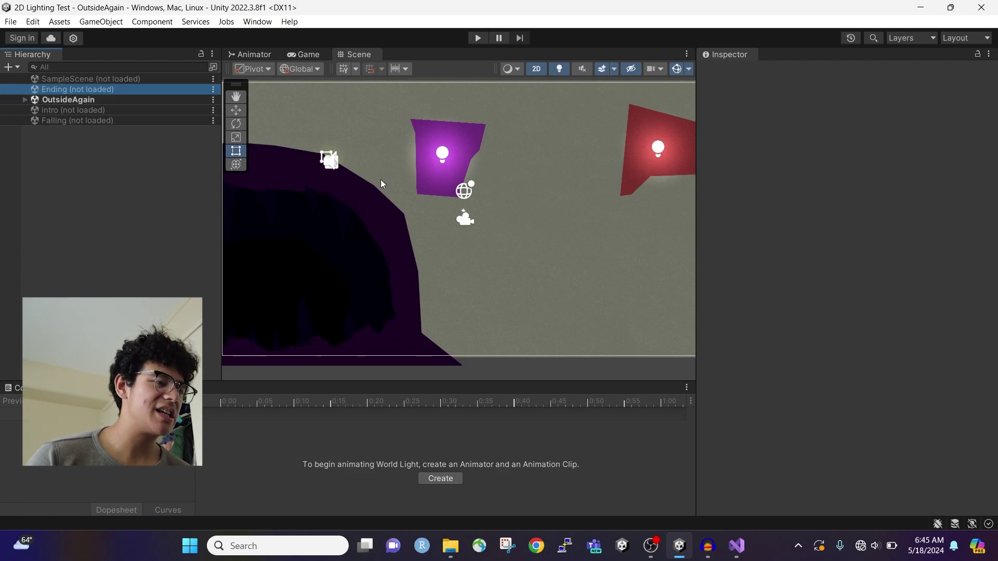
Switch to the design document PDF in Acrobat and read from the title page onward
{"action": "scroll", "coordinate": [424, 152], "scroll_direction": "down", "scroll_amount": 6}
{"action": "key", "text": "alt+Tab"}
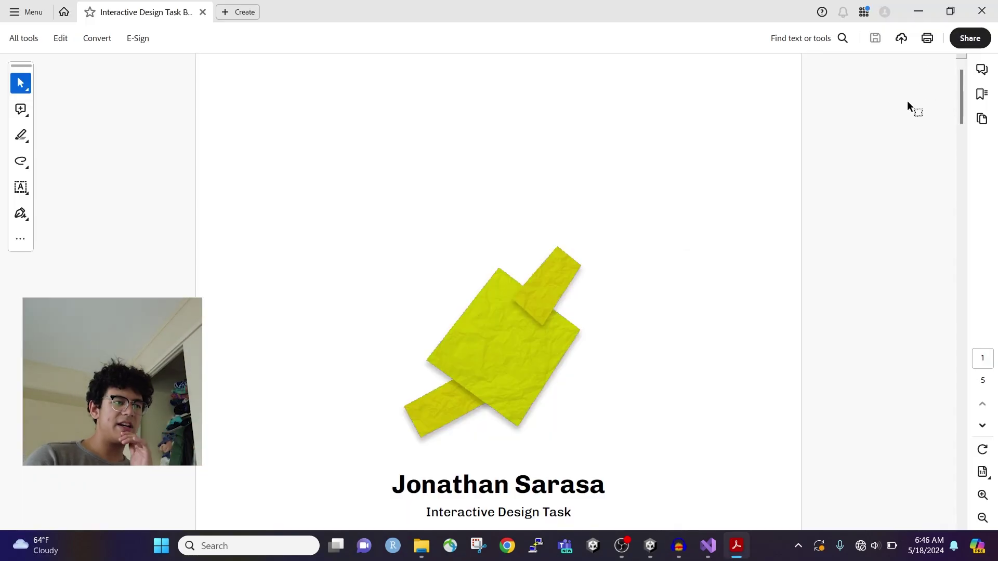
{"action": "scroll", "coordinate": [837, 174], "scroll_direction": "down", "scroll_amount": 6}
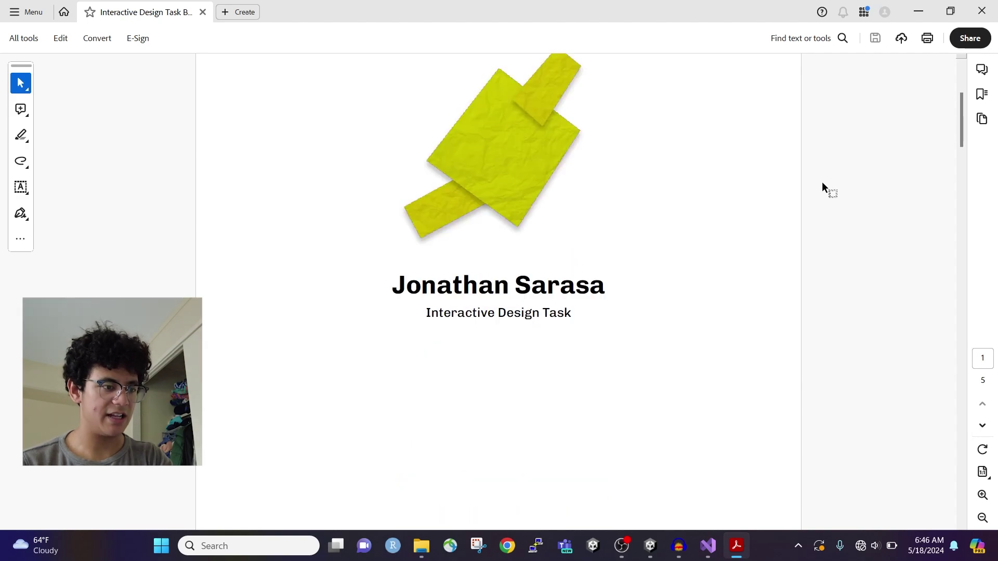
{"action": "scroll", "coordinate": [815, 182], "scroll_direction": "down", "scroll_amount": 6}
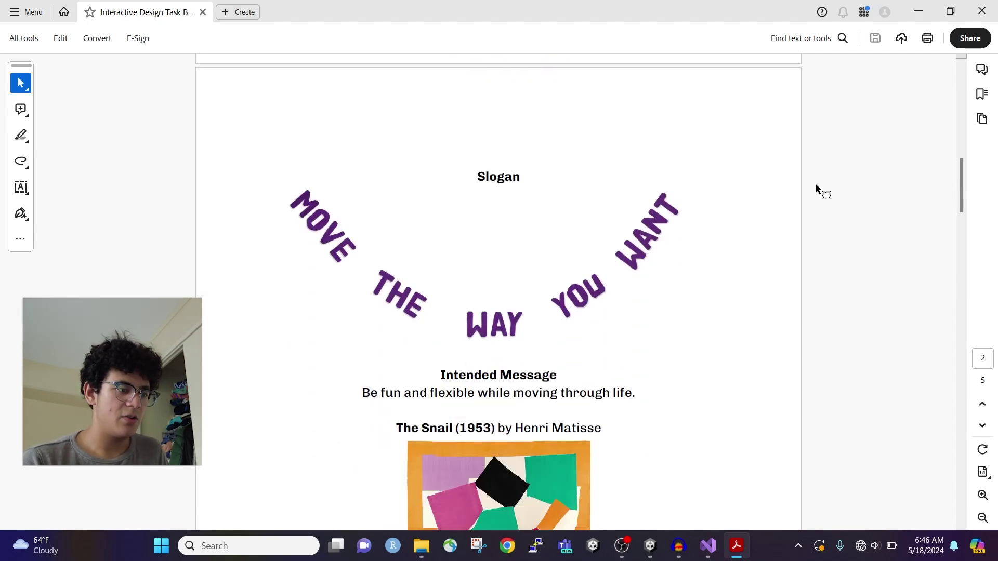
{"action": "scroll", "coordinate": [815, 188], "scroll_direction": "down", "scroll_amount": 3}
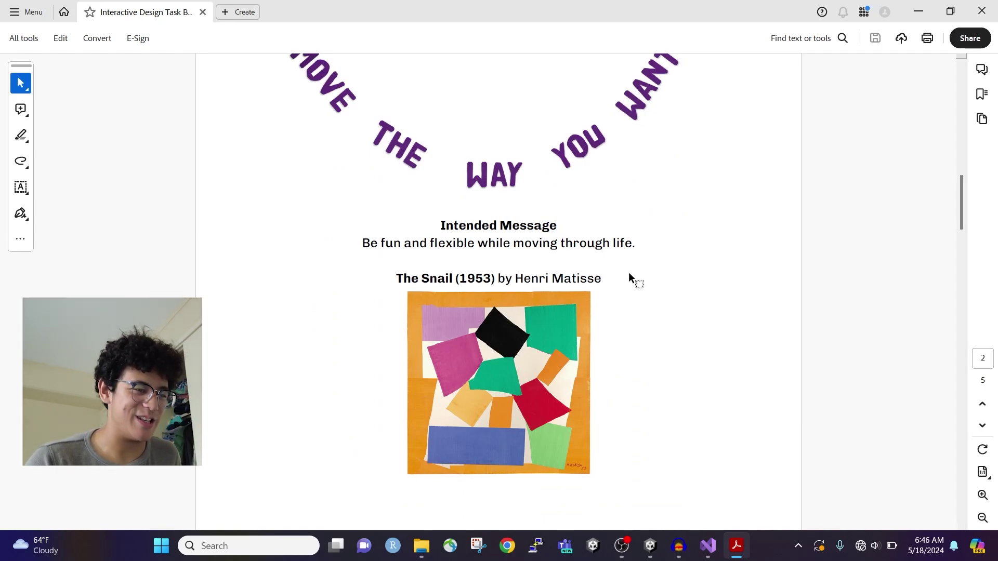
{"action": "scroll", "coordinate": [694, 265], "scroll_direction": "down", "scroll_amount": 2}
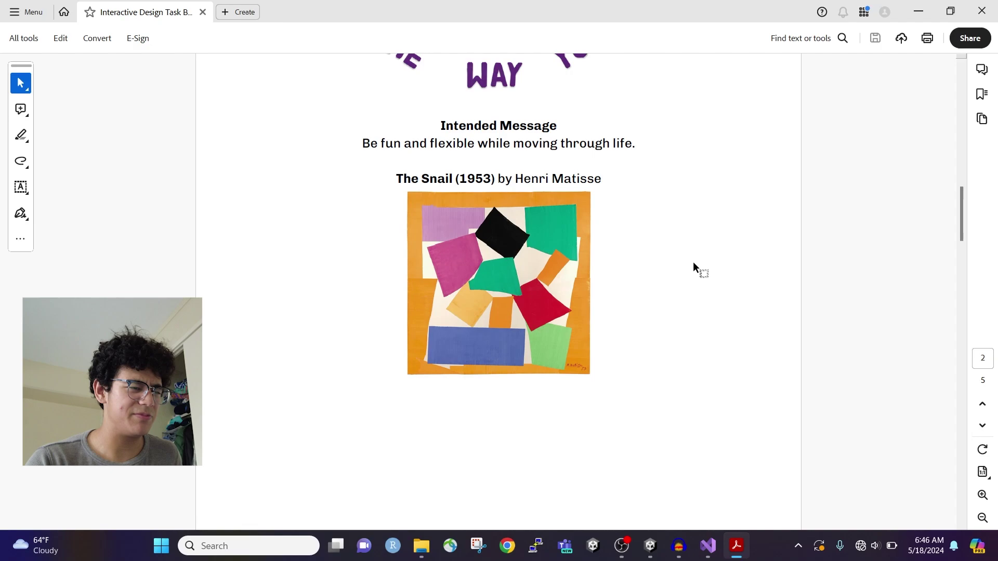
{"action": "scroll", "coordinate": [693, 261], "scroll_direction": "down", "scroll_amount": 8}
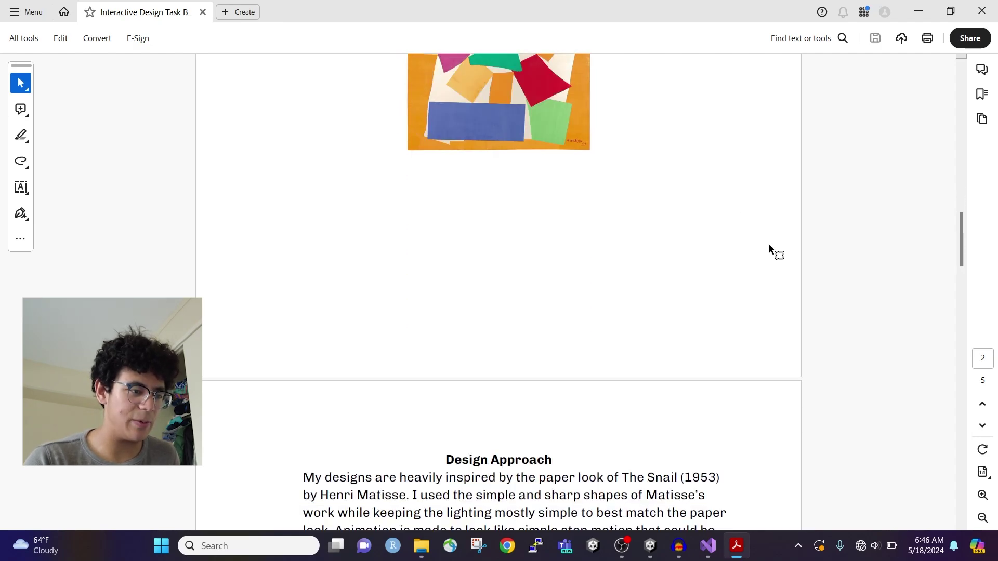
{"action": "scroll", "coordinate": [769, 243], "scroll_direction": "down", "scroll_amount": 3}
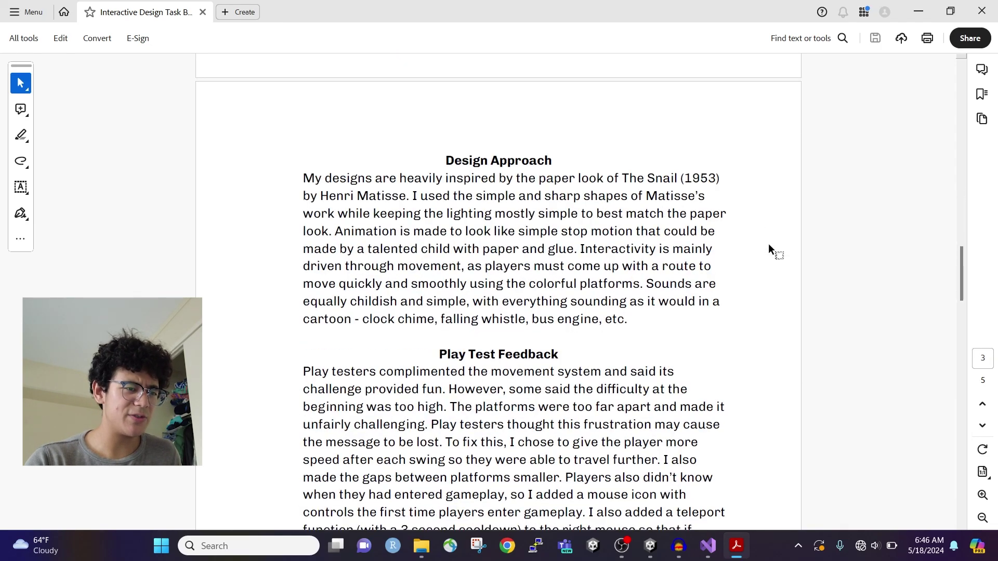
Read the remaining pages through the closing paragraphs about tools and ChatGPT help on page 5
{"action": "scroll", "coordinate": [769, 243], "scroll_direction": "down", "scroll_amount": 2}
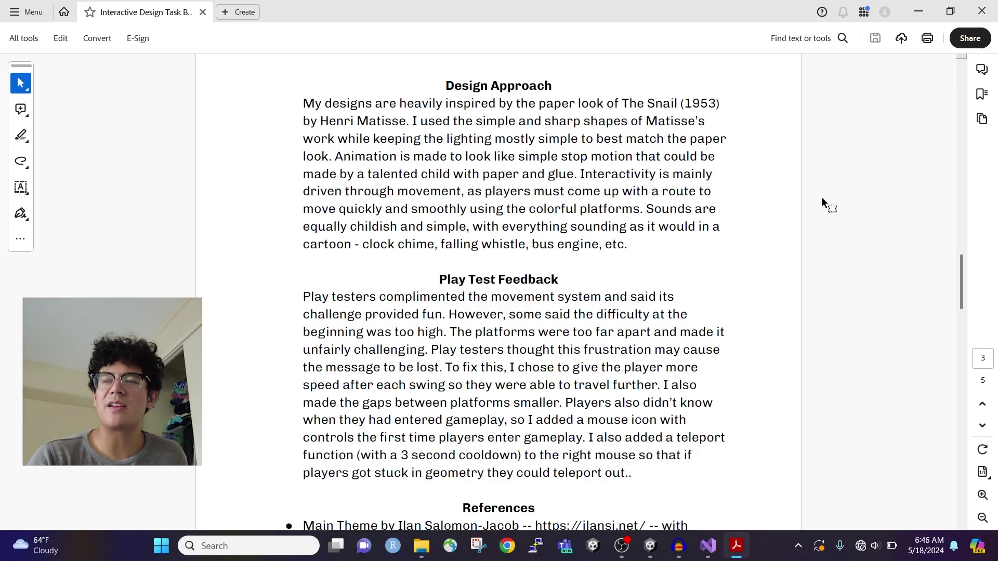
{"action": "scroll", "coordinate": [821, 197], "scroll_direction": "down", "scroll_amount": 1}
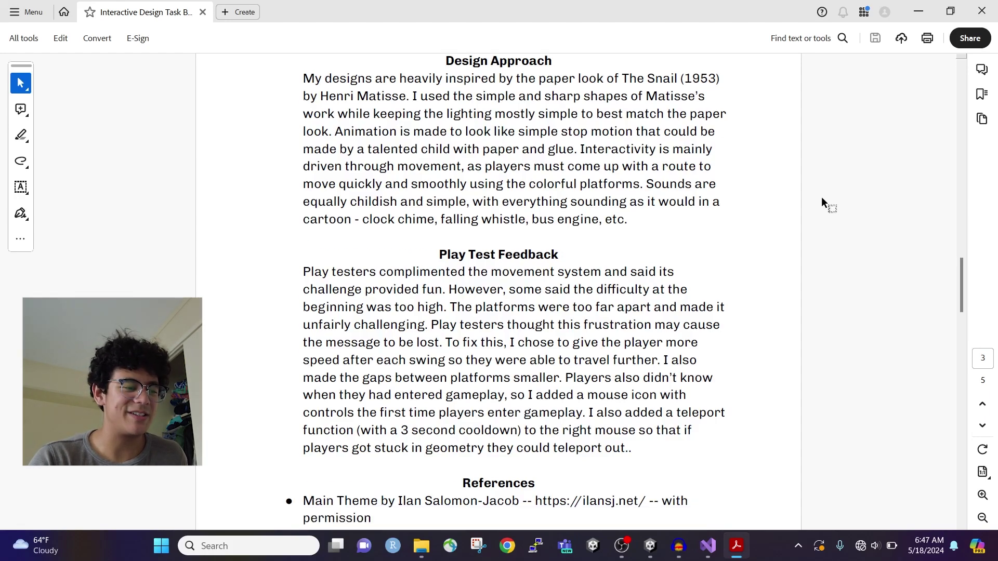
{"action": "scroll", "coordinate": [822, 197], "scroll_direction": "down", "scroll_amount": 4}
{"action": "scroll", "coordinate": [822, 197], "scroll_direction": "down", "scroll_amount": 10}
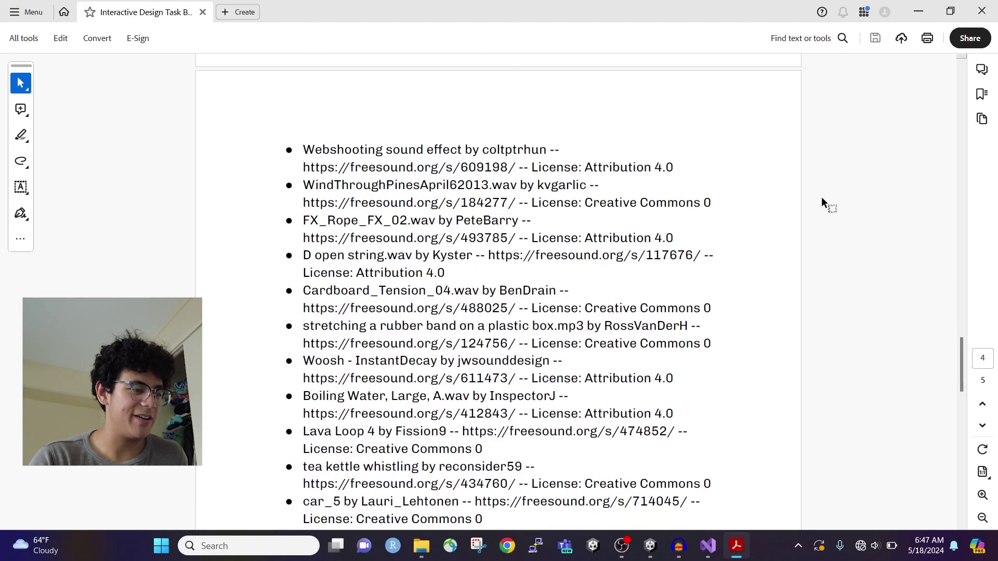
{"action": "scroll", "coordinate": [821, 196], "scroll_direction": "up", "scroll_amount": 5}
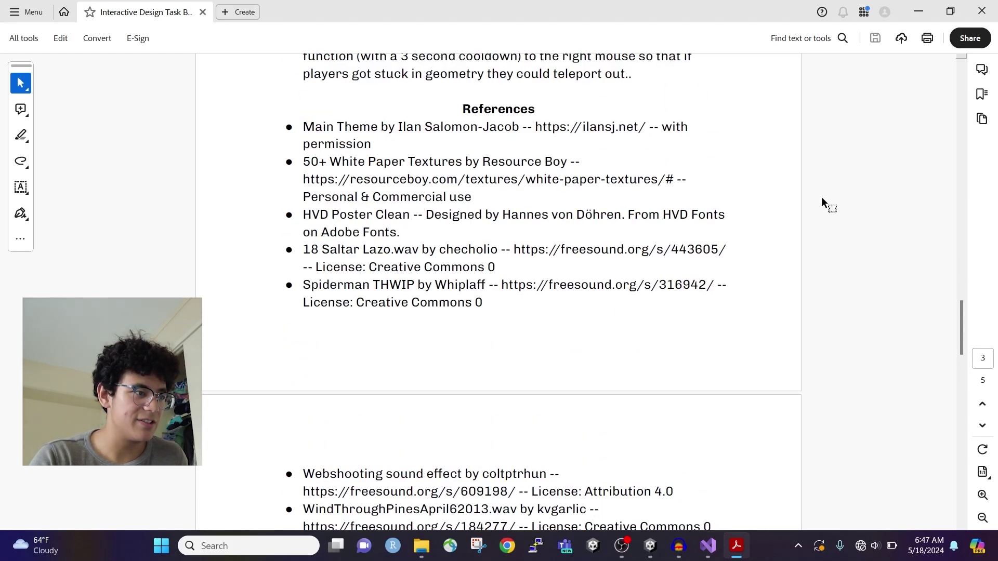
{"action": "scroll", "coordinate": [821, 197], "scroll_direction": "down", "scroll_amount": 3}
{"action": "scroll", "coordinate": [821, 196], "scroll_direction": "down", "scroll_amount": 15}
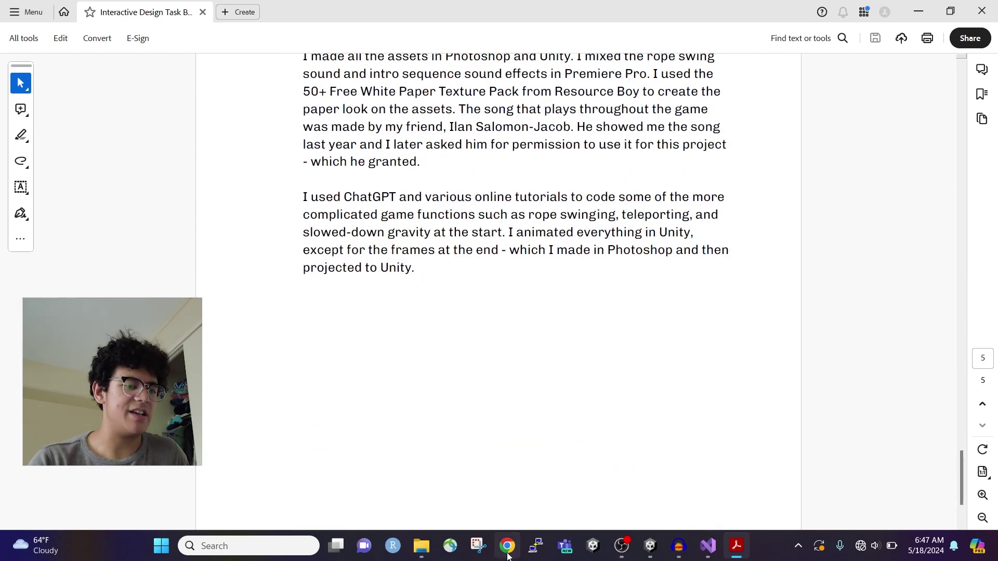
Bring Unity back and zoom out over the OutsideAgain level and its row of lights
{"action": "left_click", "coordinate": [650, 546]}
{"action": "scroll", "coordinate": [428, 148], "scroll_direction": "up", "scroll_amount": 6}
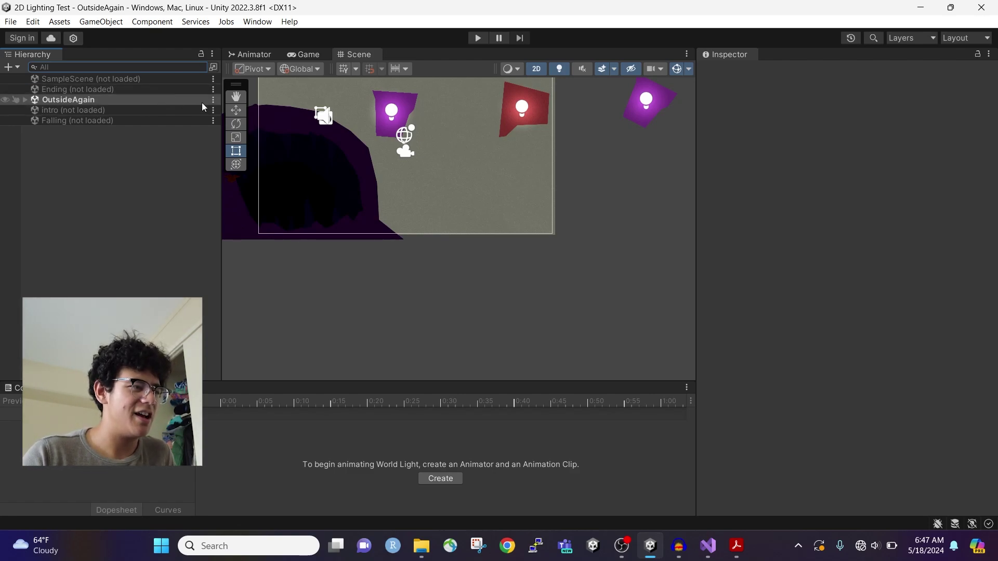
{"action": "scroll", "coordinate": [475, 167], "scroll_direction": "down", "scroll_amount": 5}
{"action": "scroll", "coordinate": [488, 175], "scroll_direction": "down", "scroll_amount": 3}
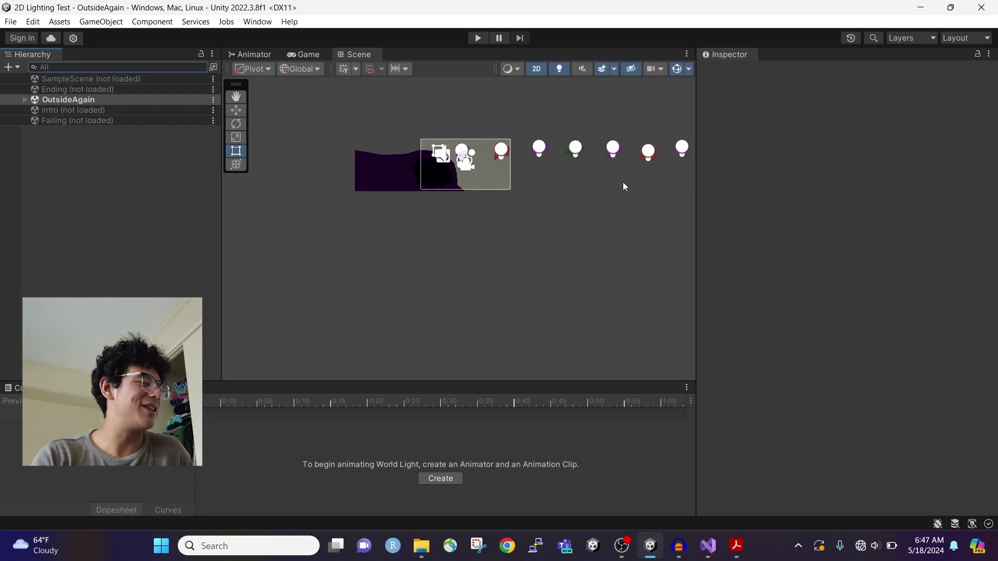
{"action": "scroll", "coordinate": [620, 186], "scroll_direction": "down", "scroll_amount": 4}
Switch to the Game view and play until reaching the purple cave mouth
{"action": "left_click", "coordinate": [297, 53]}
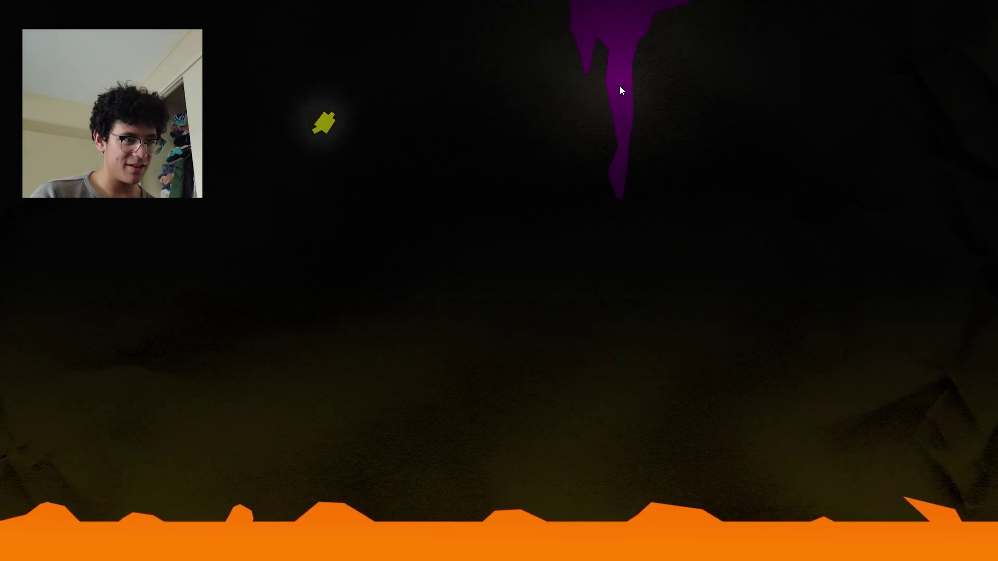
Enter the lava level and swing by rope between the purple and red shapes
{"action": "left_click", "coordinate": [619, 88]}
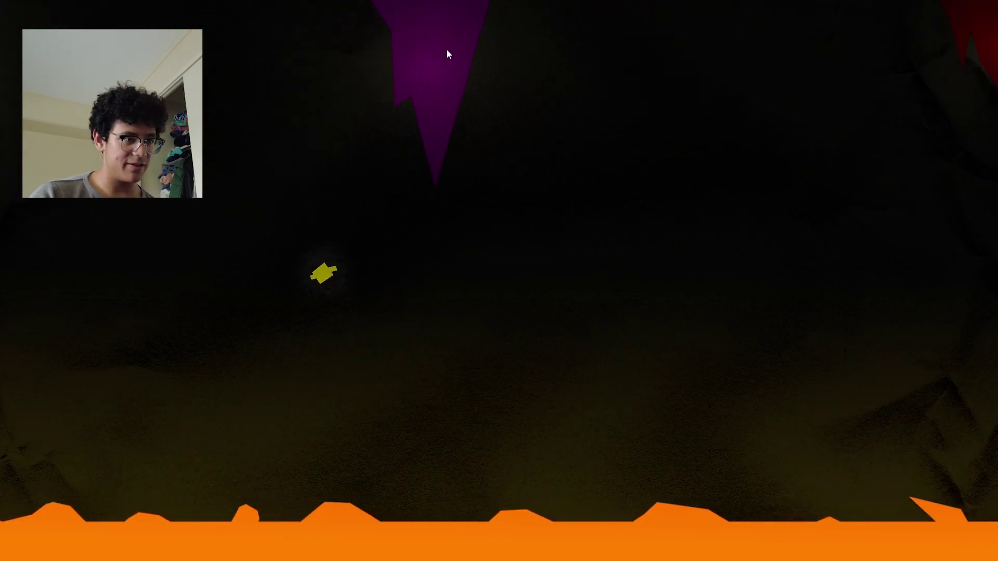
{"action": "left_click", "coordinate": [433, 59]}
{"action": "left_click", "coordinate": [608, 32]}
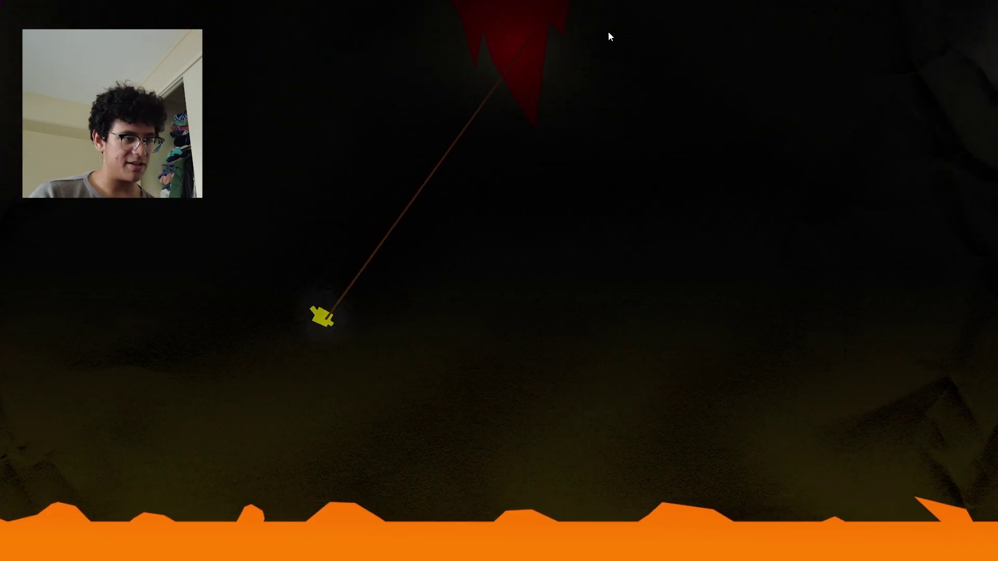
{"action": "left_click_drag", "start_coordinate": [610, 35], "coordinate": [572, 35]}
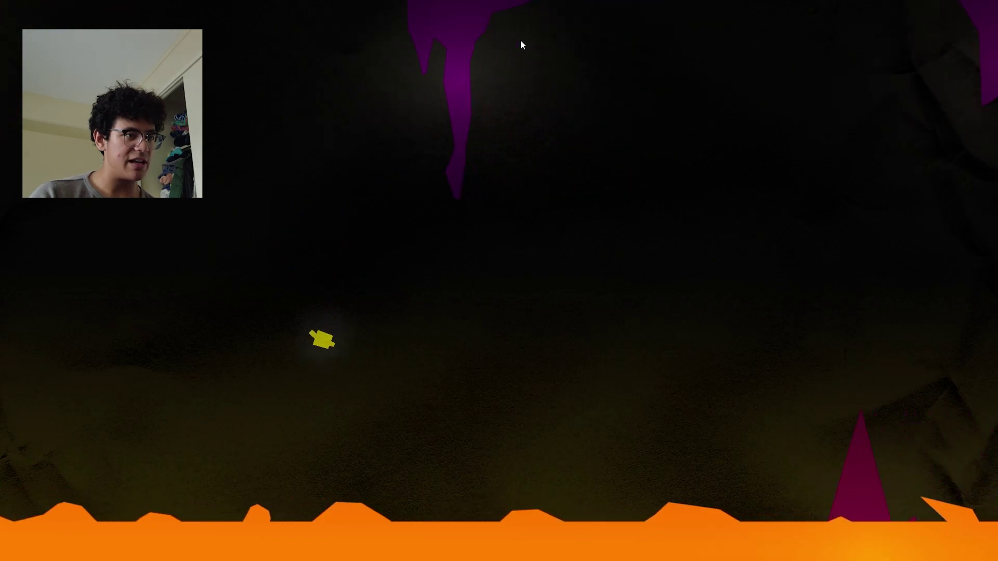
{"action": "left_click_drag", "start_coordinate": [452, 58], "coordinate": [560, 37]}
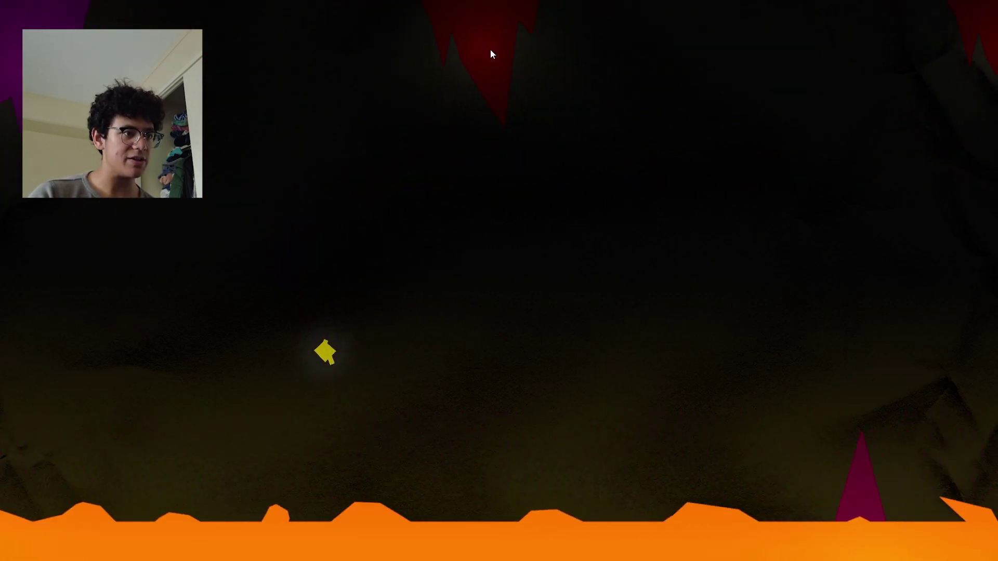
Swing across the lava cave between purple and red stalactites toward the exit
{"action": "left_click_drag", "start_coordinate": [491, 50], "coordinate": [639, 35]}
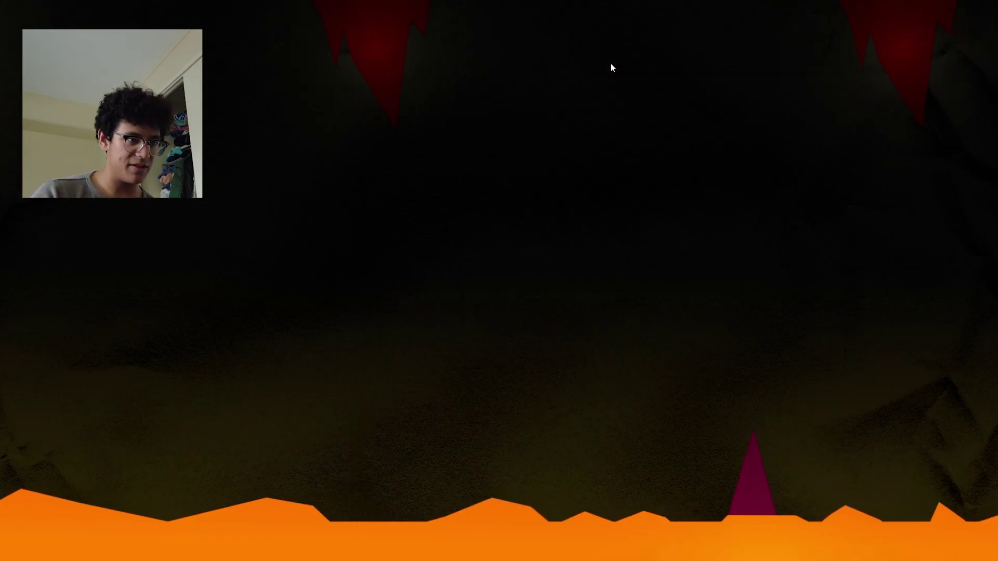
{"action": "left_click_drag", "start_coordinate": [410, 25], "coordinate": [670, 44]}
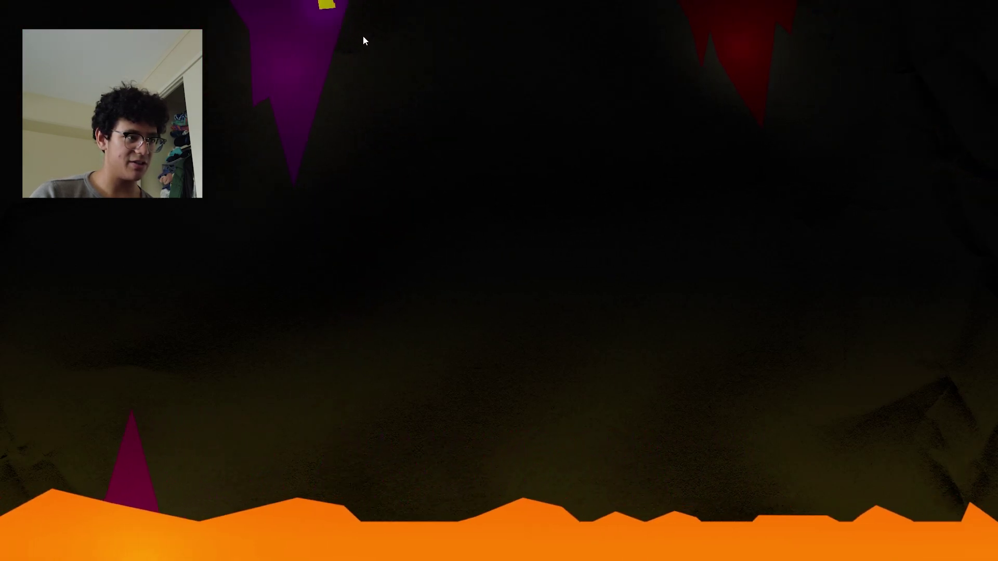
{"action": "left_click_drag", "start_coordinate": [216, 72], "coordinate": [466, 58]}
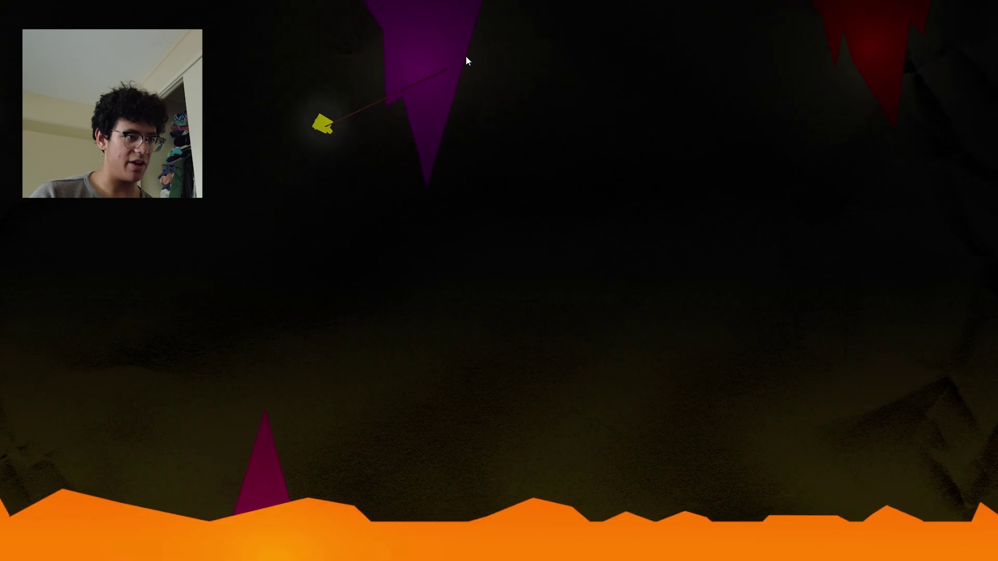
{"action": "left_click_drag", "start_coordinate": [441, 109], "coordinate": [525, 63]}
{"action": "left_click_drag", "start_coordinate": [468, 49], "coordinate": [394, 66]}
{"action": "left_click_drag", "start_coordinate": [509, 65], "coordinate": [386, 57]}
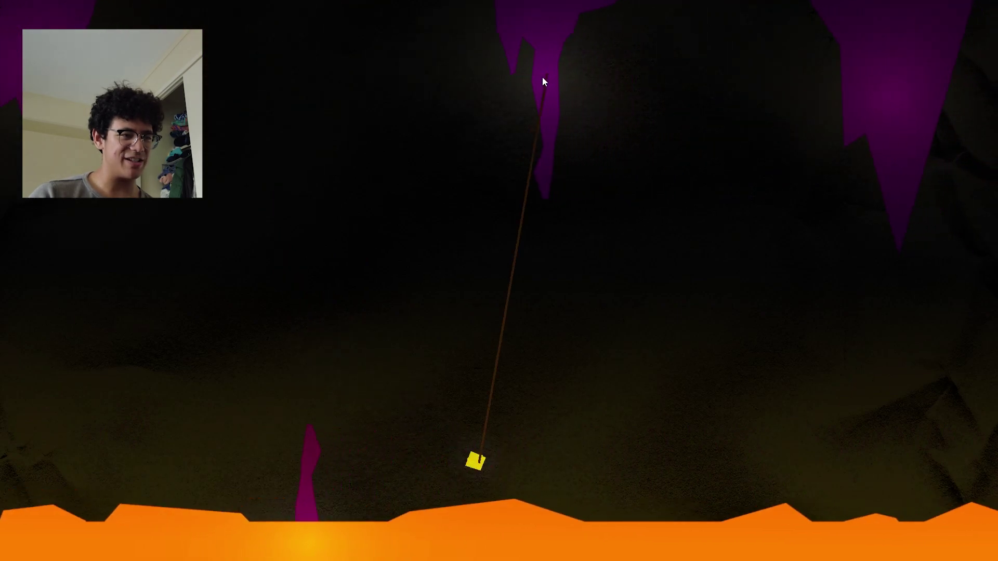
Swing out of the lava cave into the grey area and grapple the purple block
{"action": "left_click_drag", "start_coordinate": [878, 78], "coordinate": [885, 87]}
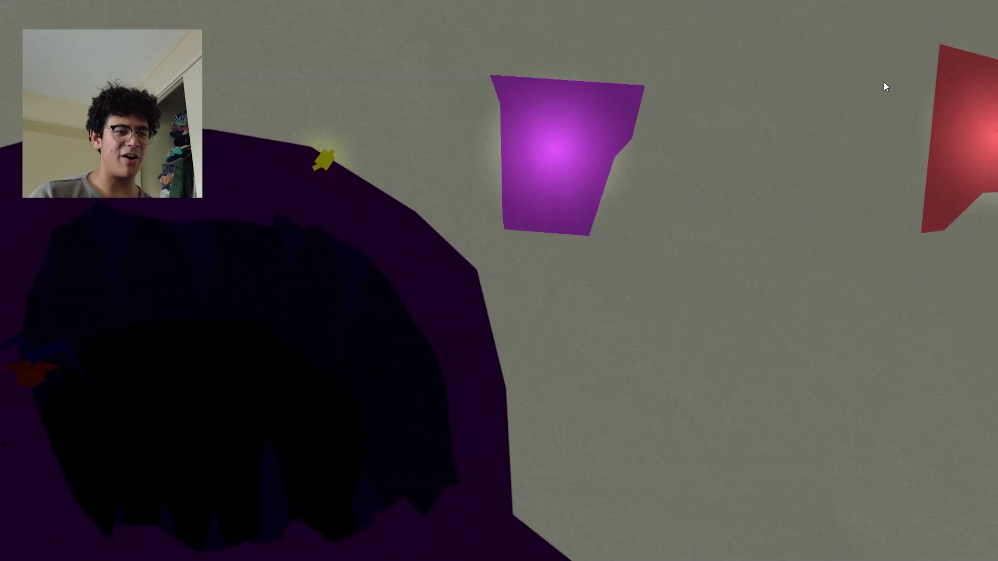
{"action": "left_click_drag", "start_coordinate": [568, 162], "coordinate": [568, 162]}
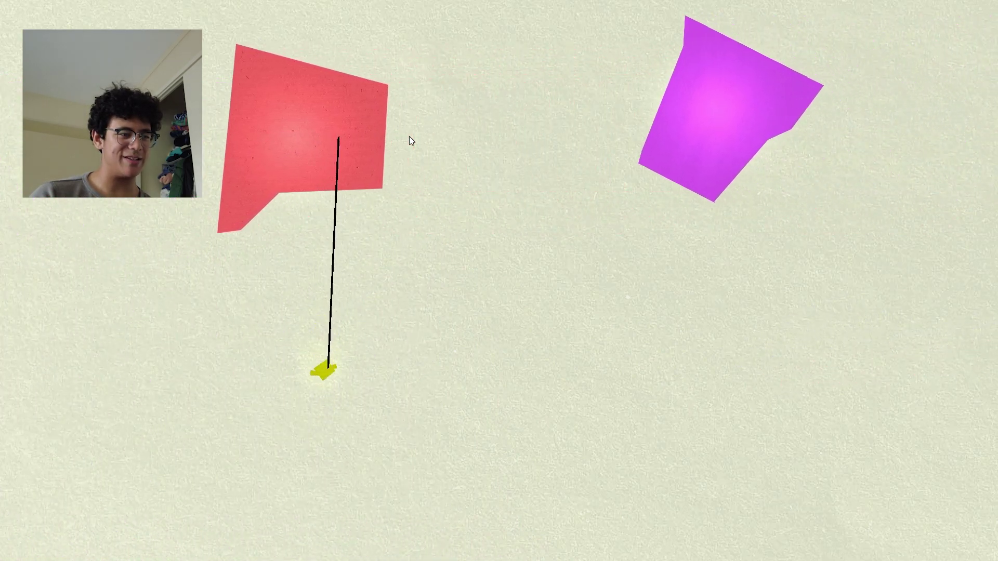